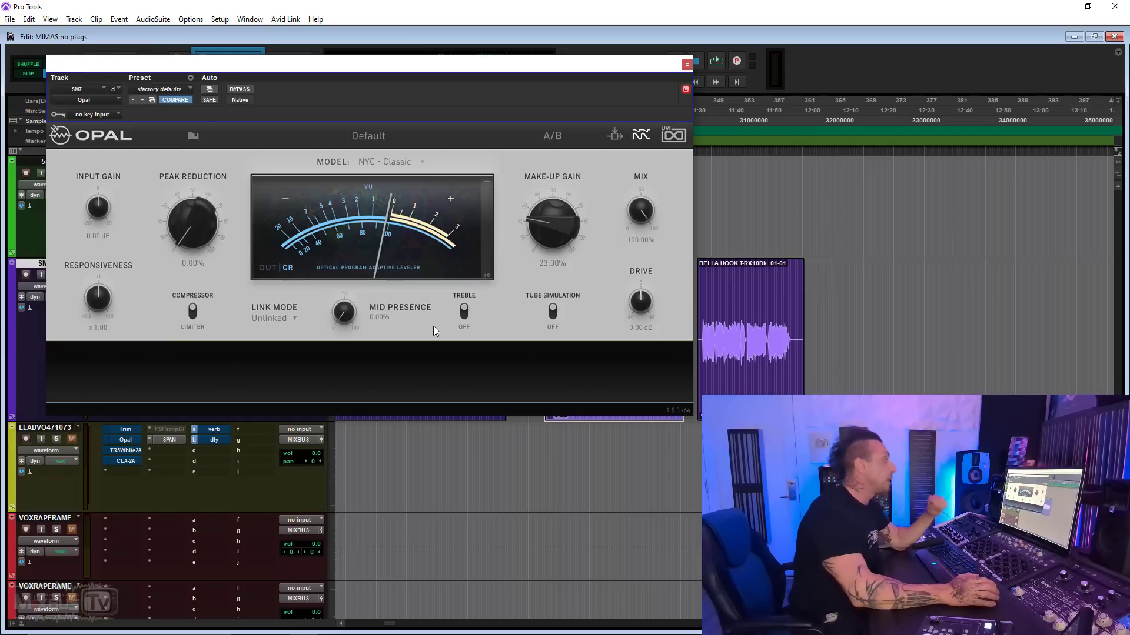
Try the link mode, set the tube drive to -15.04 dB, and switch the tube simulation off.
{"action": "left_click", "coordinate": [153, 216]}
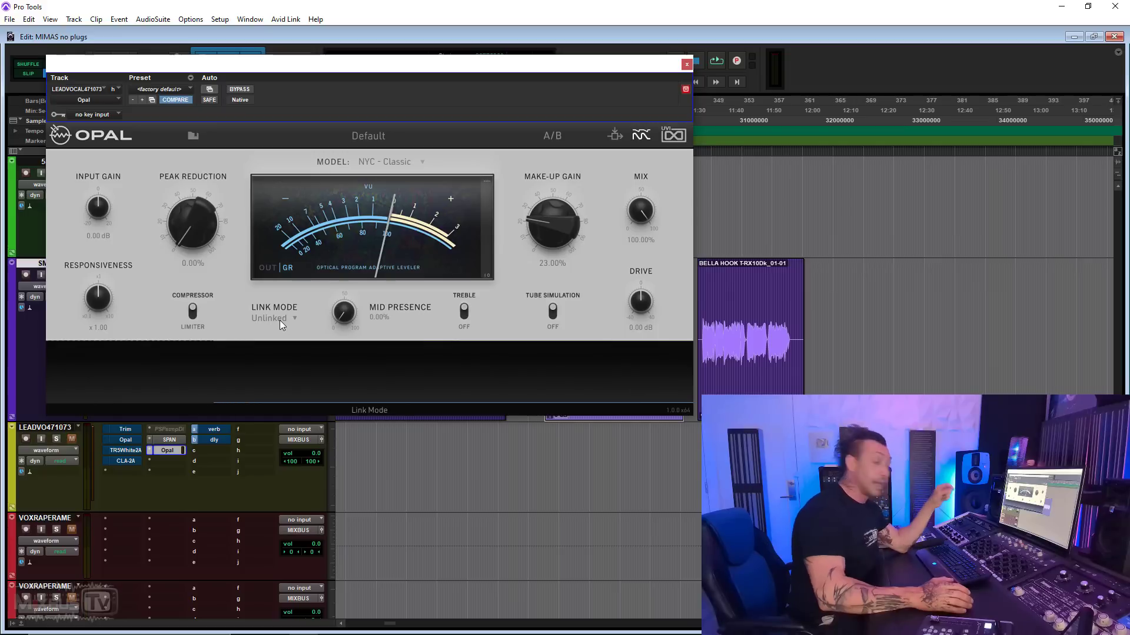
{"action": "left_click", "coordinate": [278, 321]}
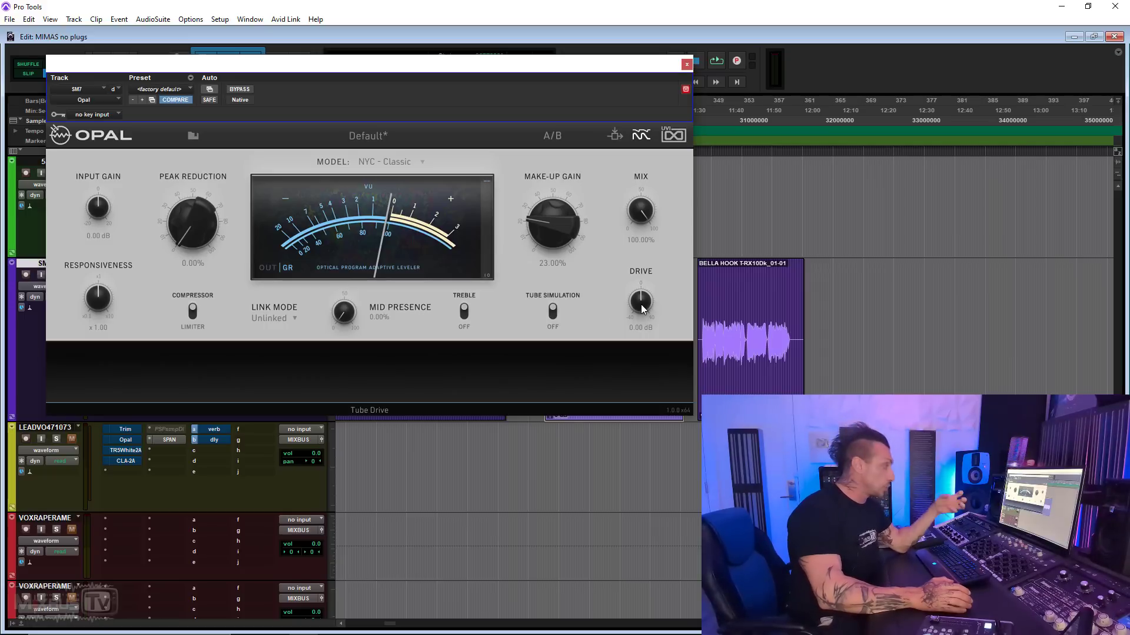
{"action": "mouse_move", "coordinate": [641, 302]}
{"action": "left_mouse_down"}
{"action": "mouse_move", "coordinate": [645, 232]}
{"action": "mouse_move", "coordinate": [646, 292]}
{"action": "left_mouse_up"}
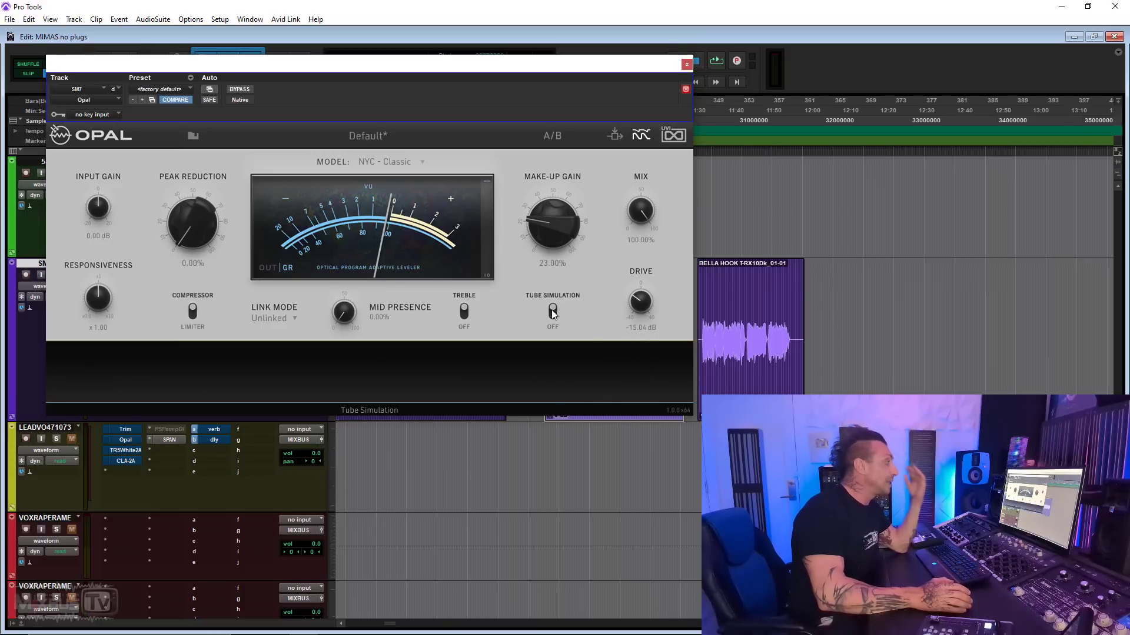
{"action": "left_click", "coordinate": [553, 310]}
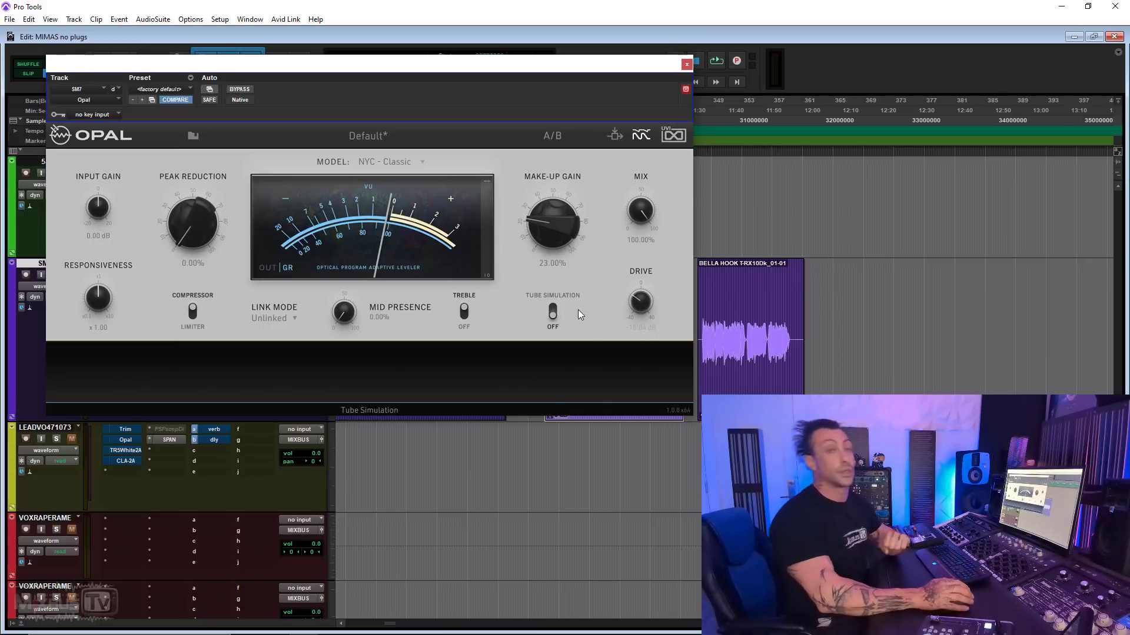
Set Peak Reduction to 56.80% during playback, then hide and restore the gain reduction graph.
{"action": "key", "text": "space"}
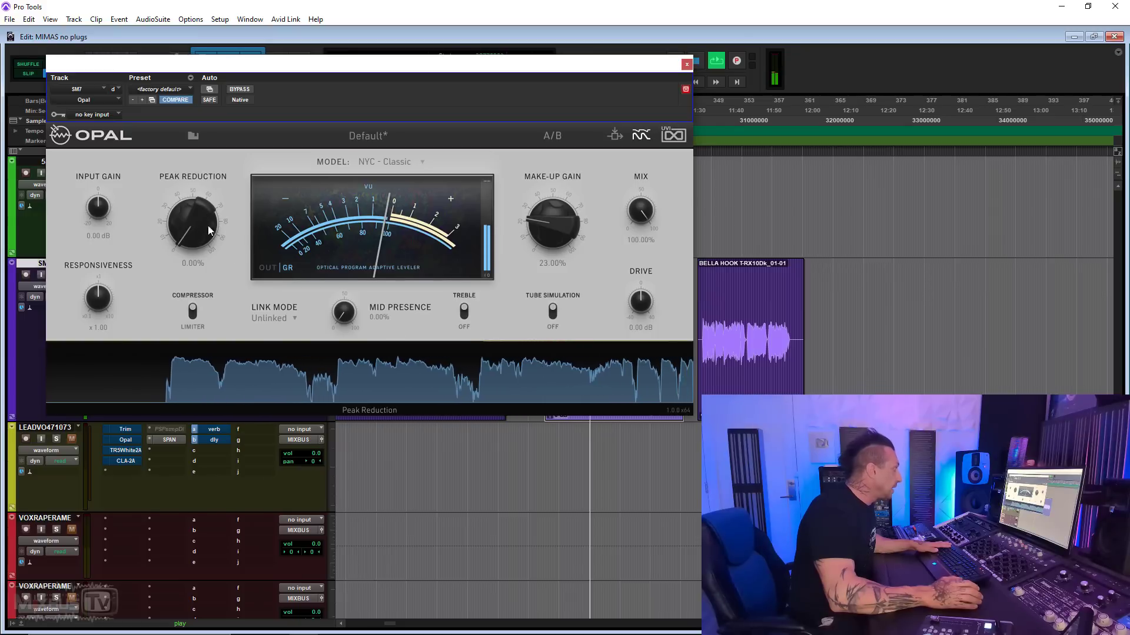
{"action": "left_click_drag", "start_coordinate": [196, 225], "coordinate": [185, 140]}
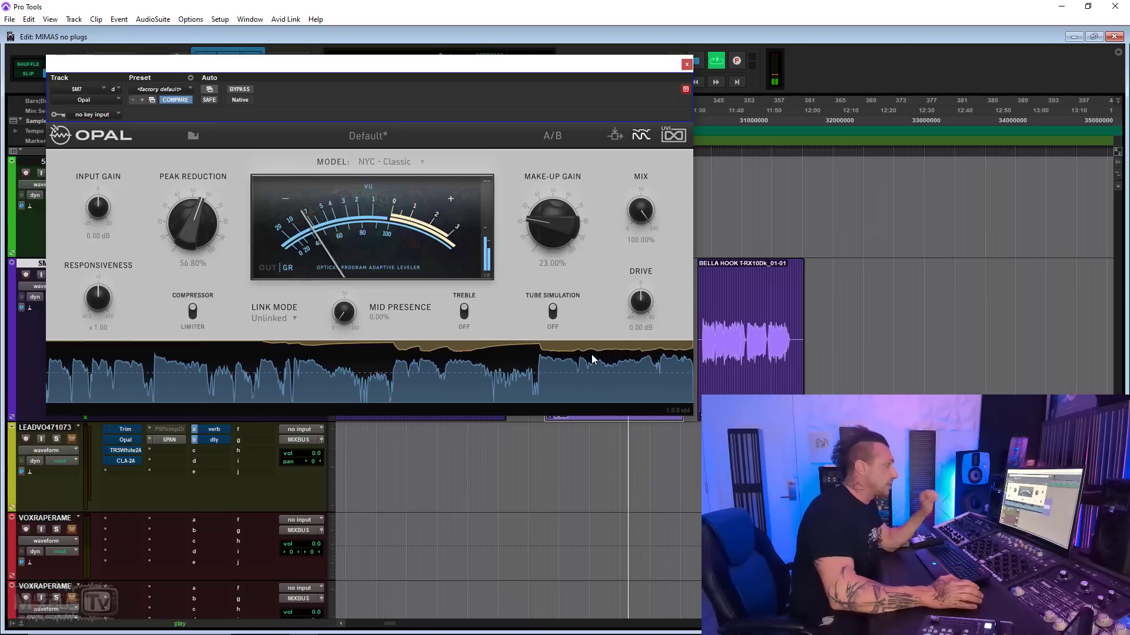
{"action": "left_click", "coordinate": [648, 136]}
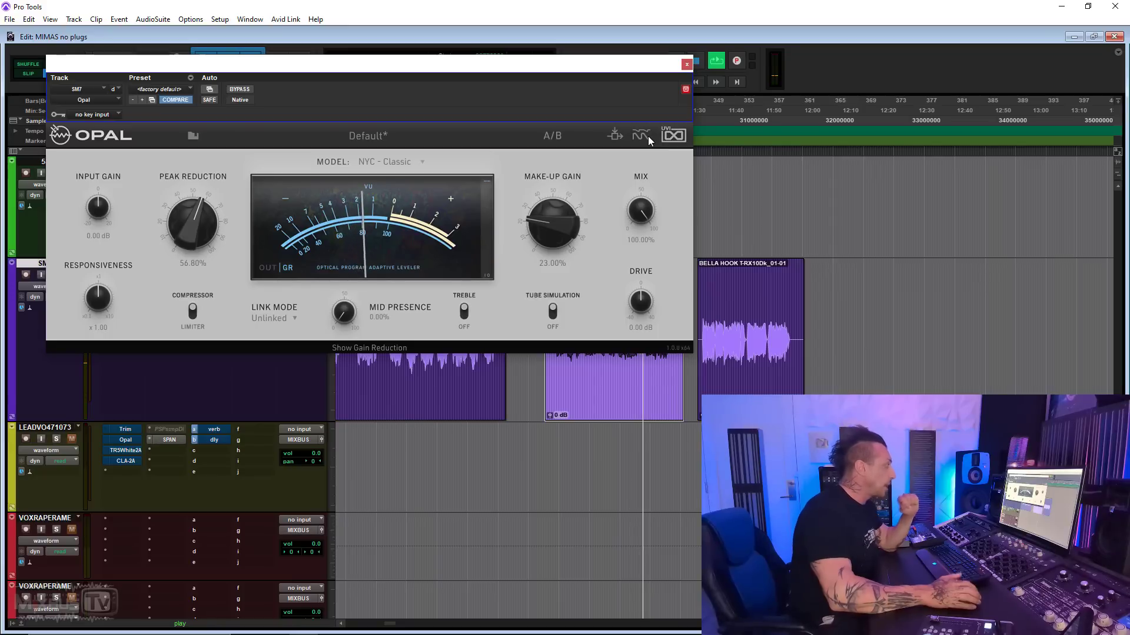
{"action": "left_click", "coordinate": [648, 136]}
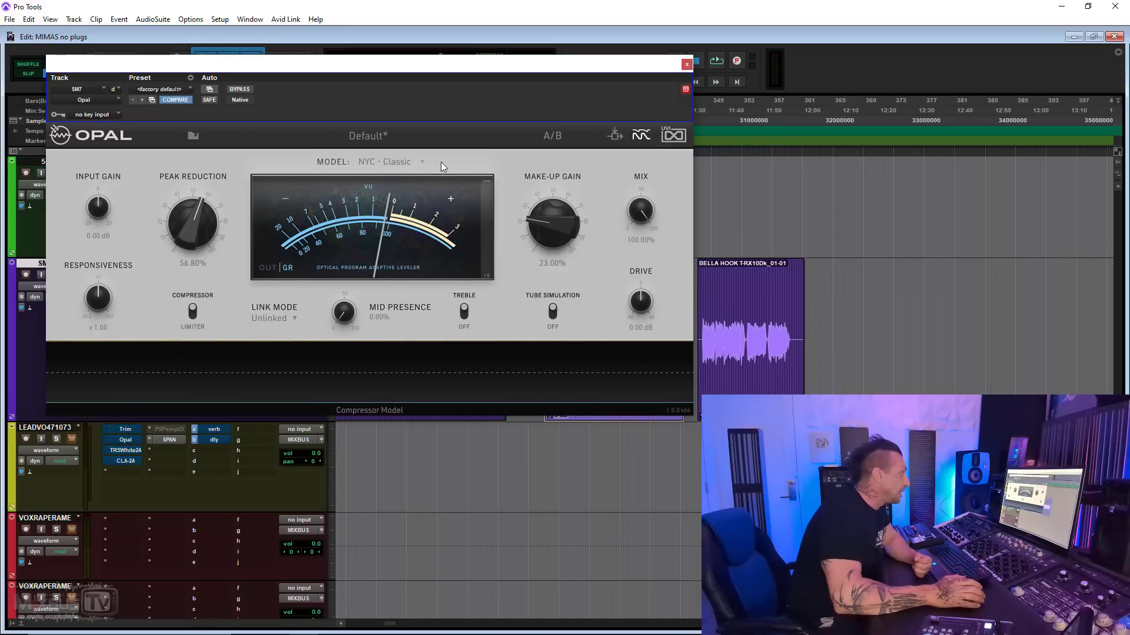
Review the compression, attack and release curves in the list of compressor models, then close it.
{"action": "left_click", "coordinate": [399, 163]}
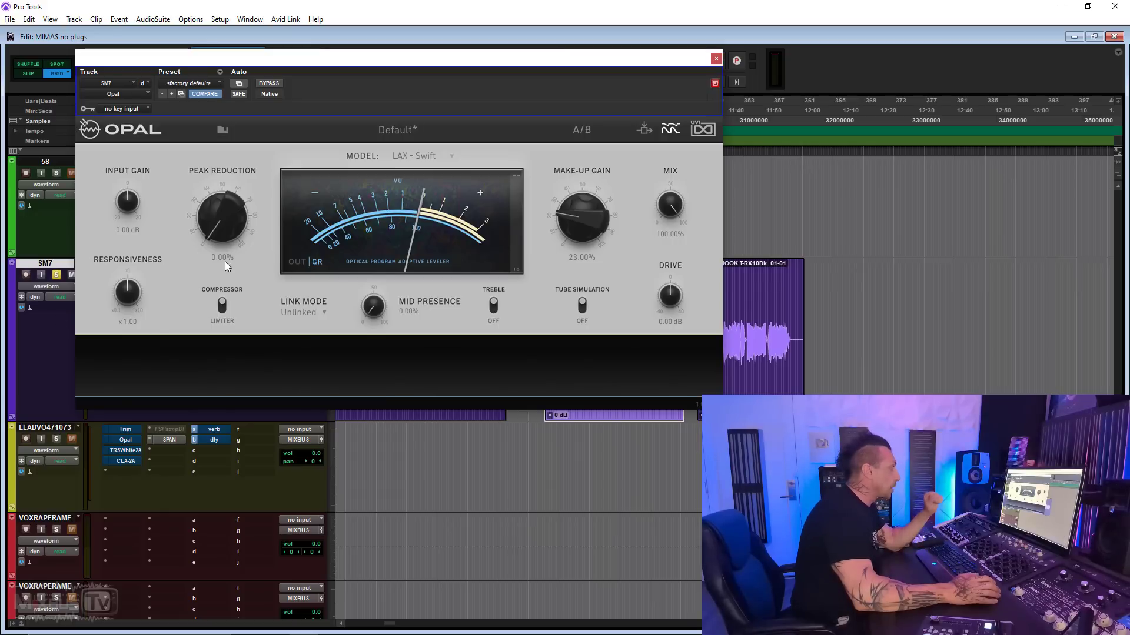
{"action": "left_click", "coordinate": [426, 154]}
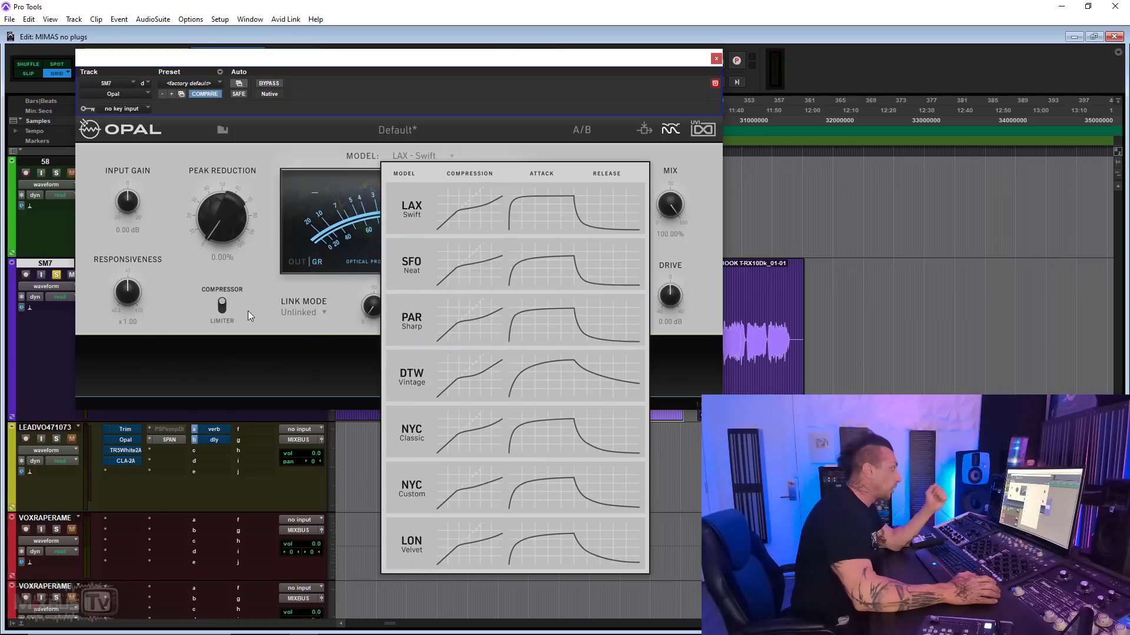
{"action": "left_click", "coordinate": [248, 268]}
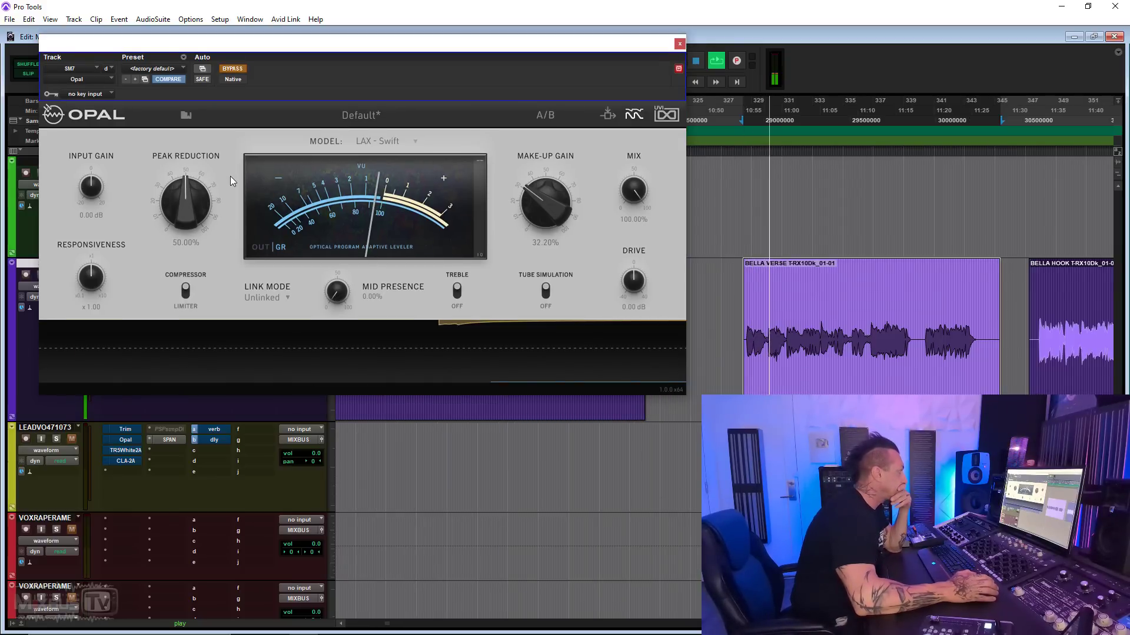
Reactivate the bypassed compressor, set Peak Reduction to 46.80%, and compare the vocal with and without compression.
{"action": "left_click", "coordinate": [232, 69]}
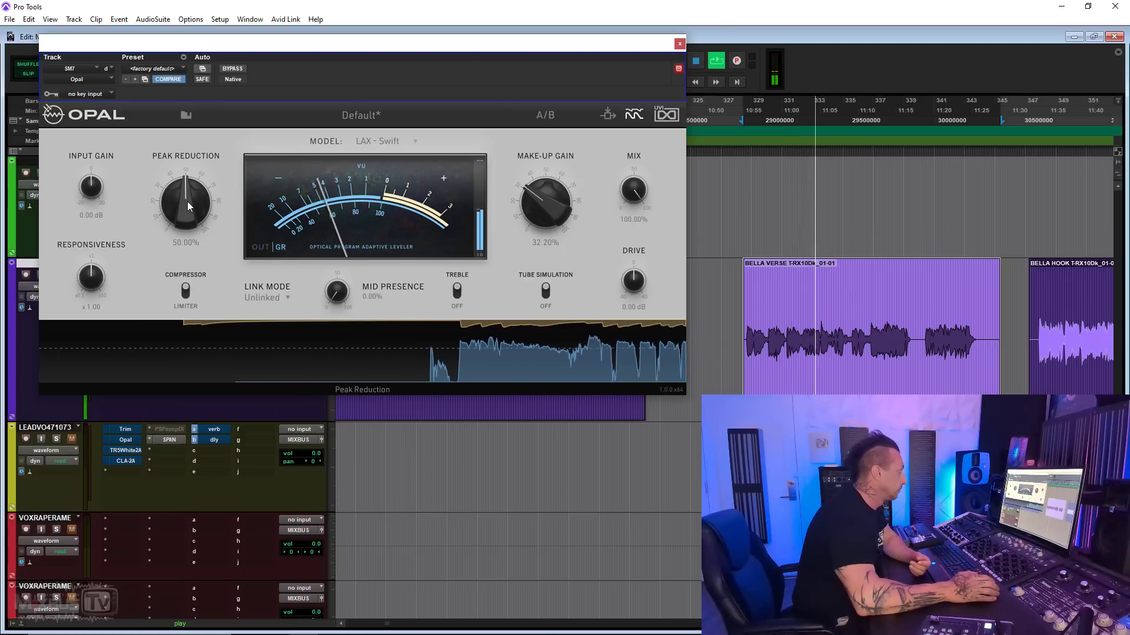
{"action": "left_click_drag", "start_coordinate": [187, 201], "coordinate": [188, 206]}
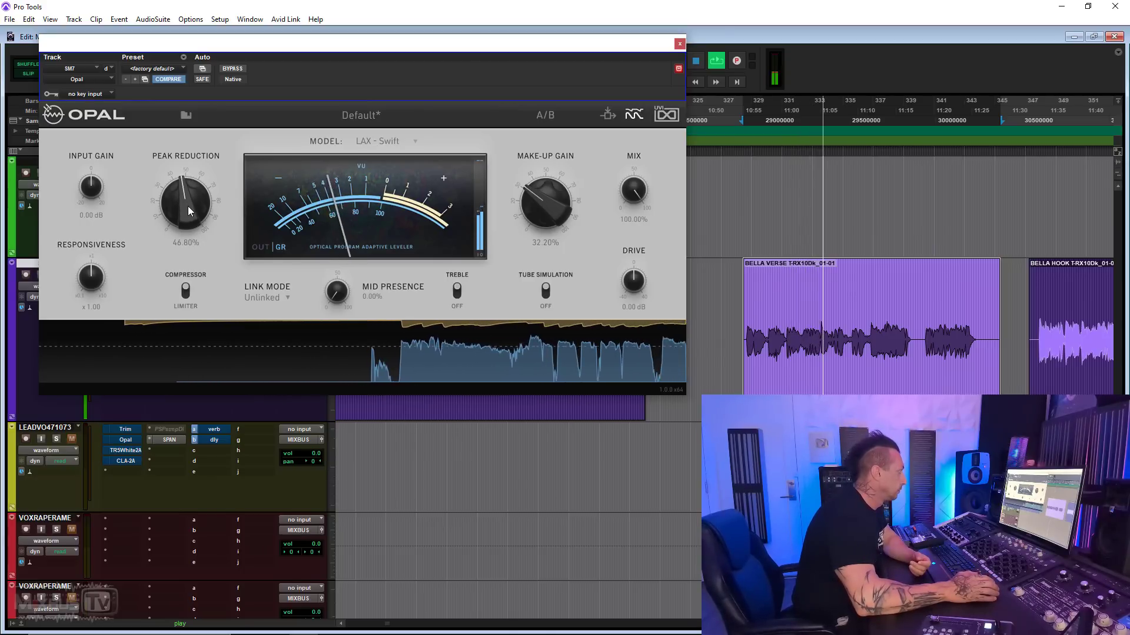
{"action": "left_click", "coordinate": [237, 69]}
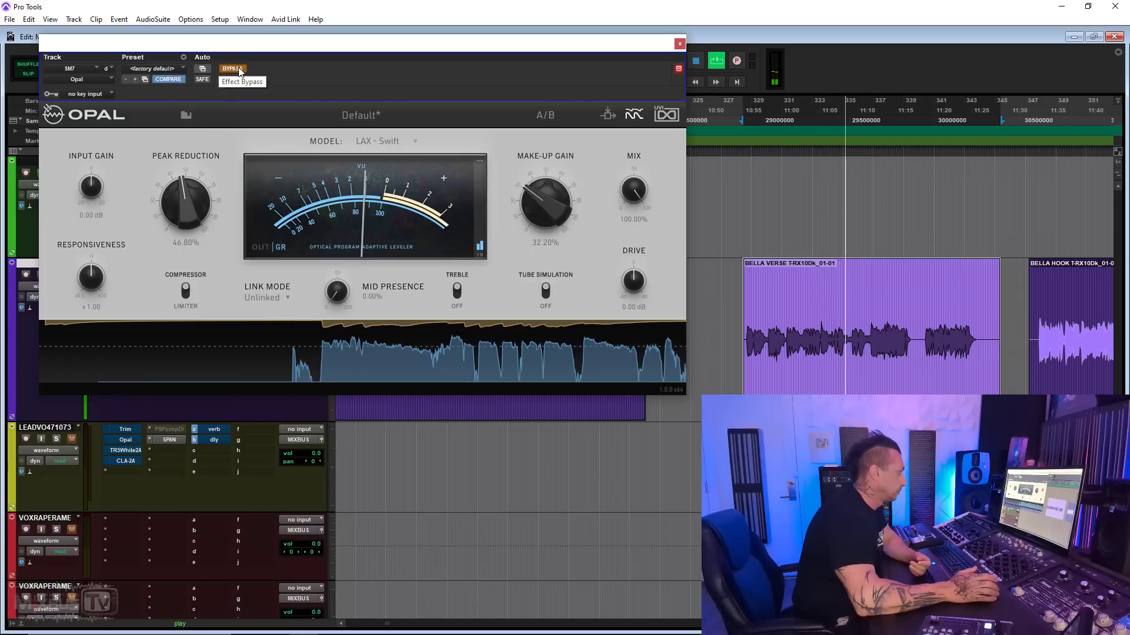
{"action": "left_click", "coordinate": [233, 69]}
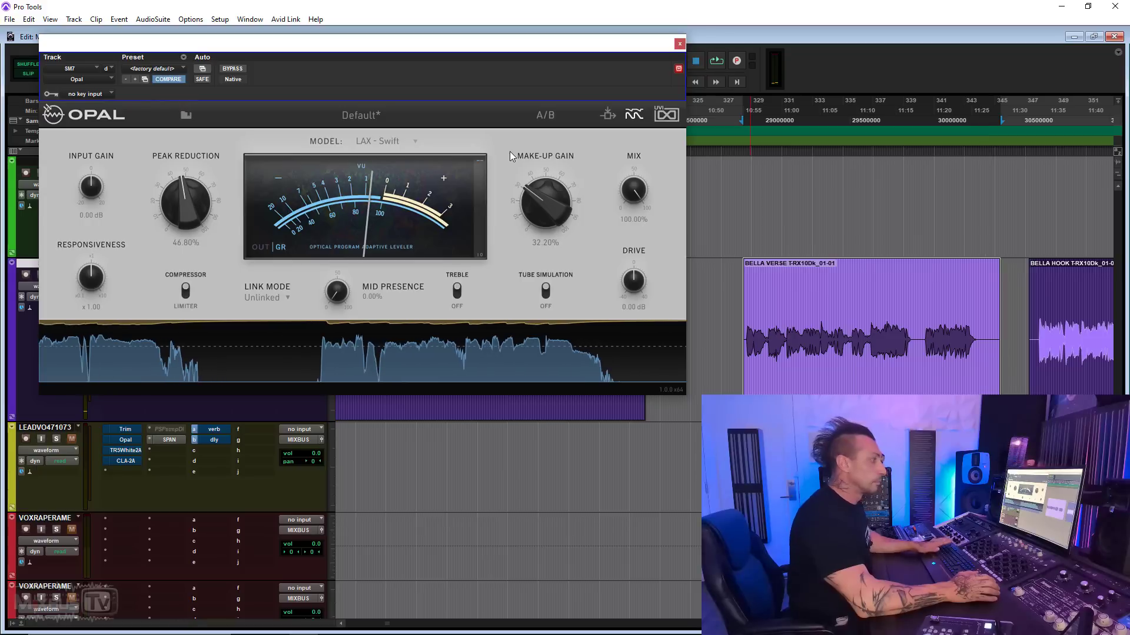
{"action": "key", "text": "space"}
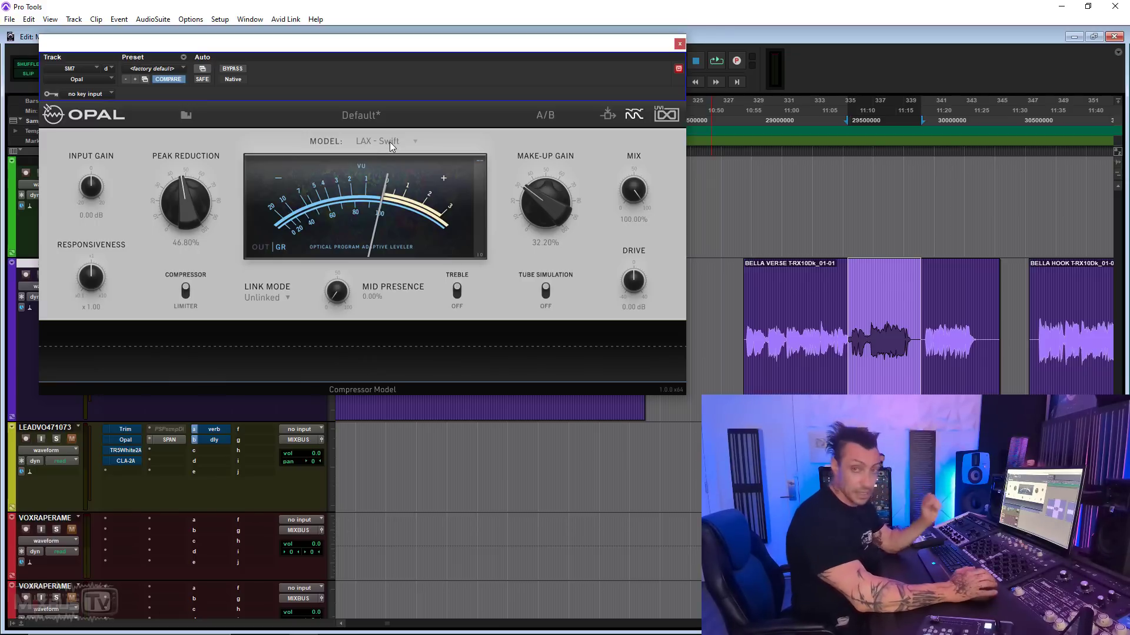
Play the looped verse with Peak Reduction at 50.00% and the LAX Swift compressor model selected.
{"action": "key", "text": "space"}
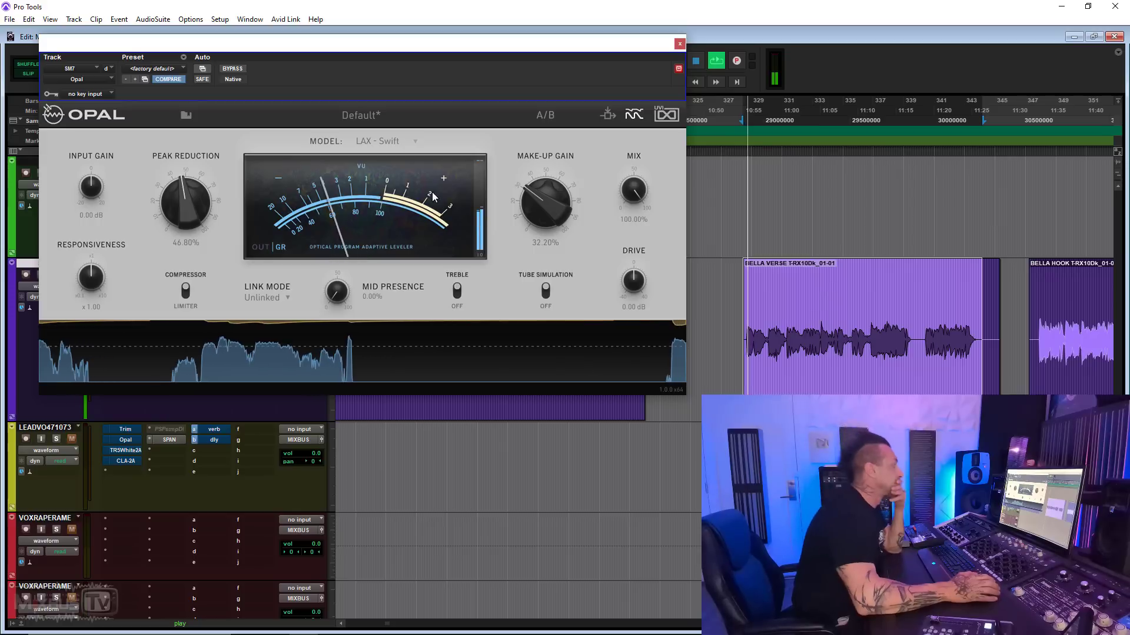
{"action": "left_click_drag", "start_coordinate": [189, 200], "coordinate": [189, 195]}
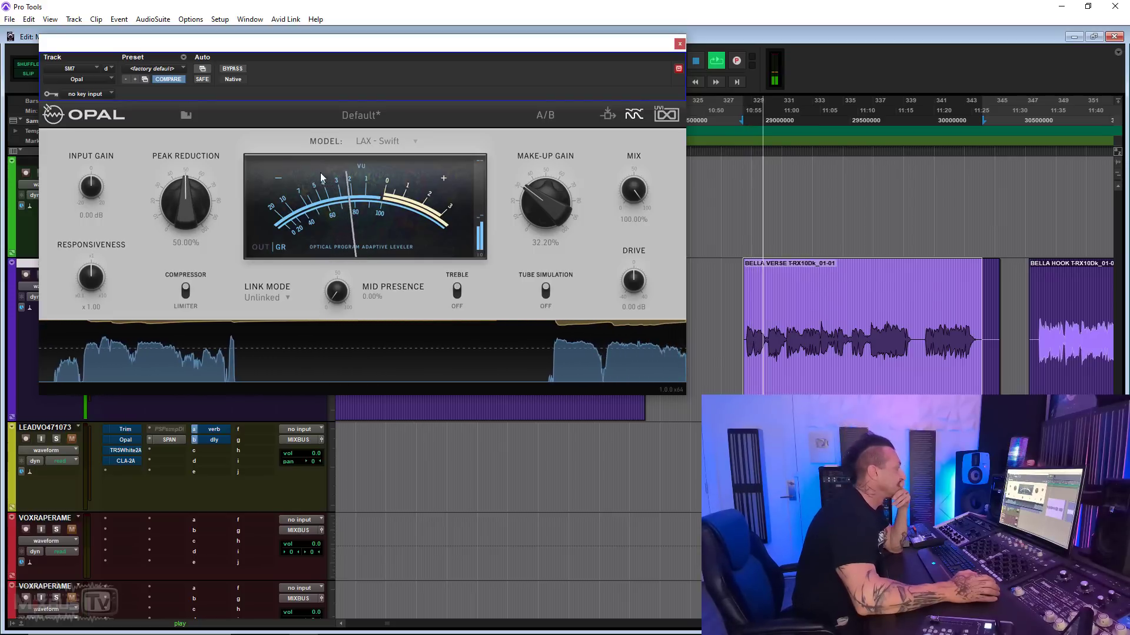
{"action": "left_click", "coordinate": [397, 142]}
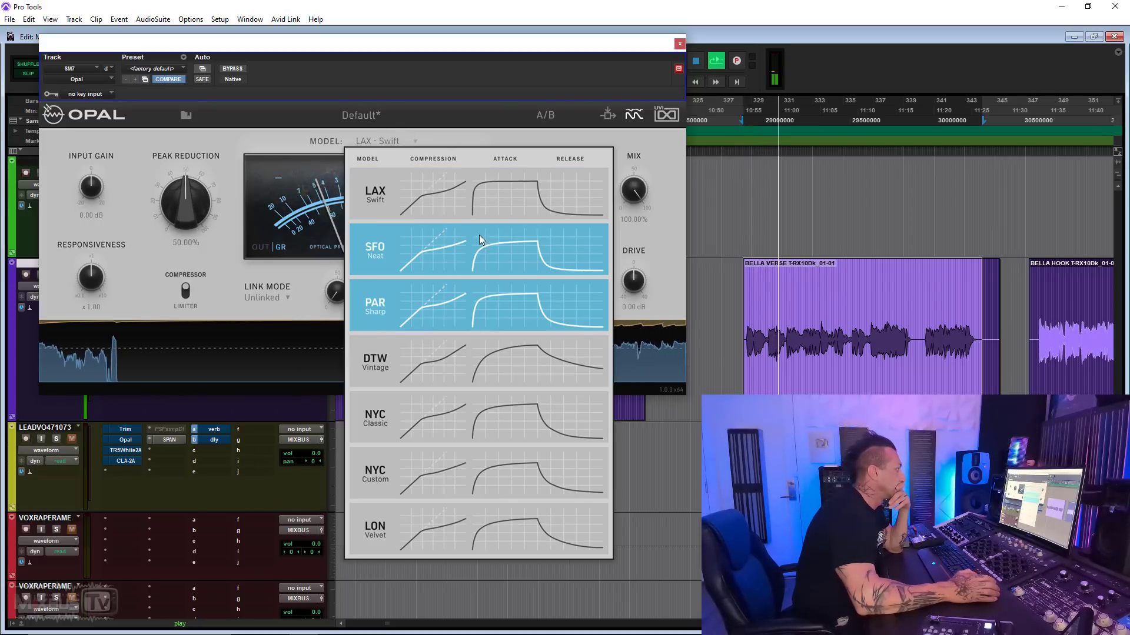
{"action": "left_click", "coordinate": [468, 195]}
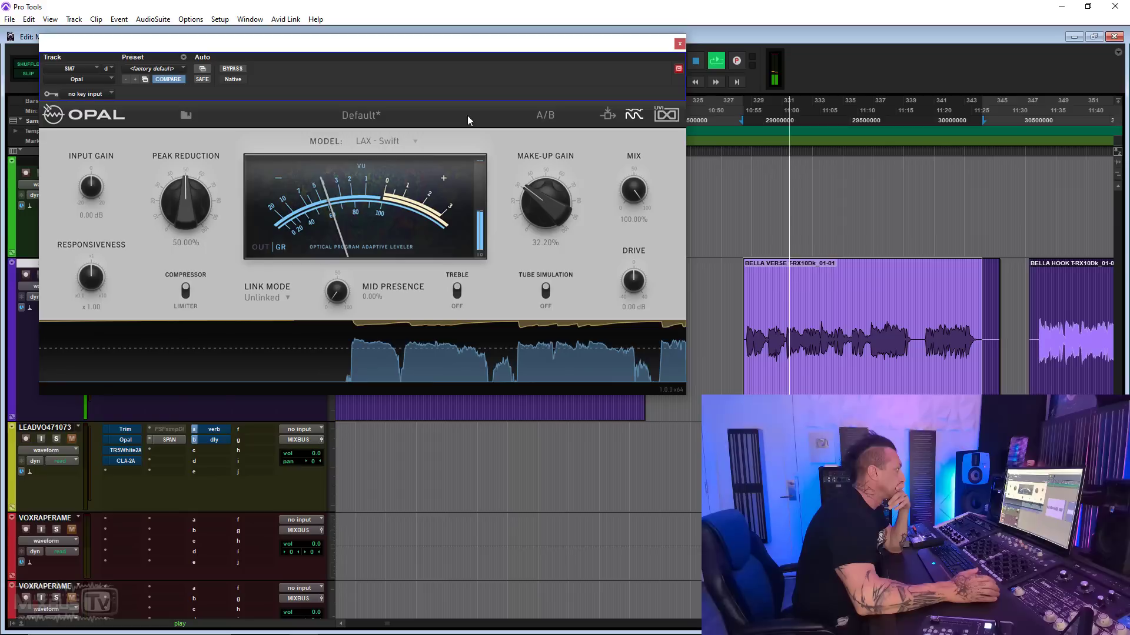
Audition the SFO Neat, PAR Sharp and DTW Vintage compressor models in turn on the playing vocal.
{"action": "left_click", "coordinate": [408, 139]}
{"action": "left_click", "coordinate": [472, 241]}
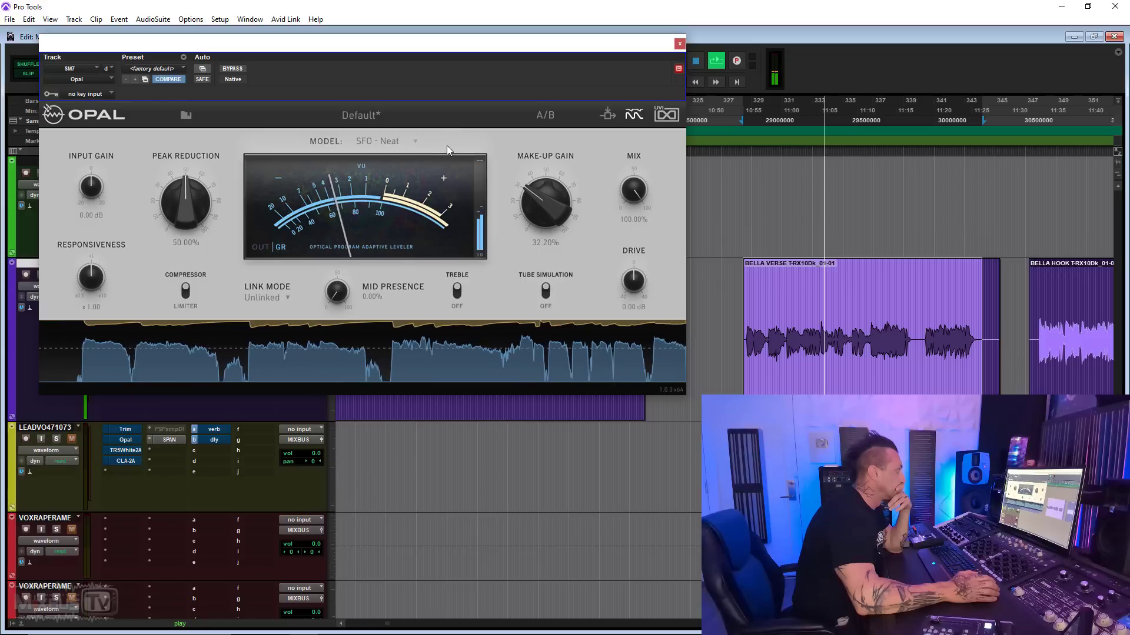
{"action": "left_click", "coordinate": [394, 147]}
{"action": "left_click", "coordinate": [460, 319]}
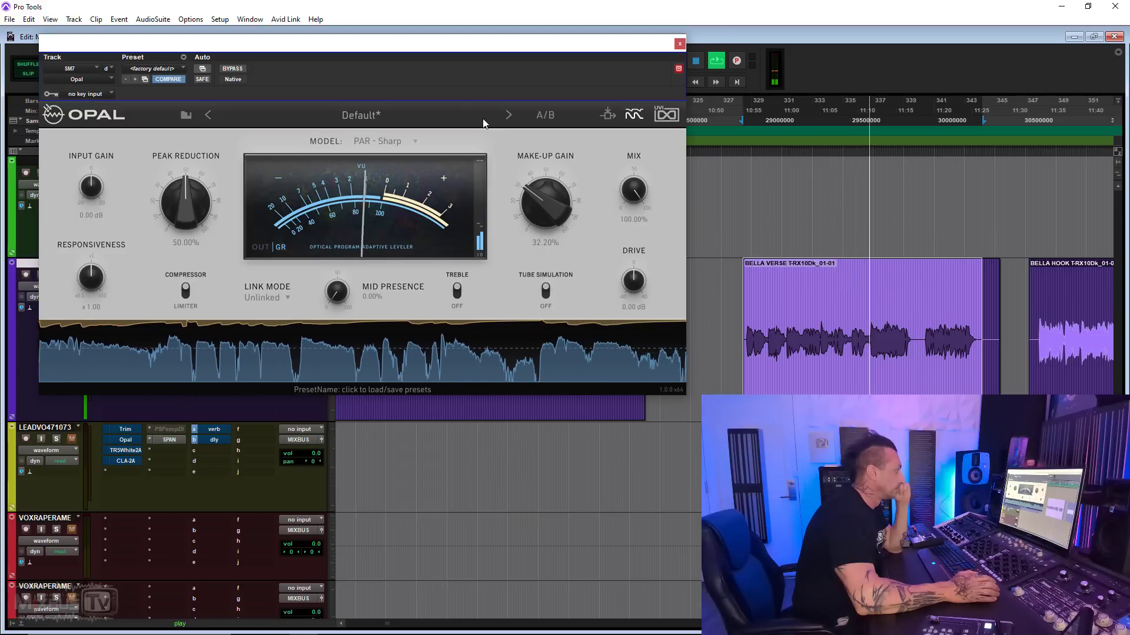
{"action": "left_click", "coordinate": [391, 142]}
{"action": "left_click", "coordinate": [452, 369]}
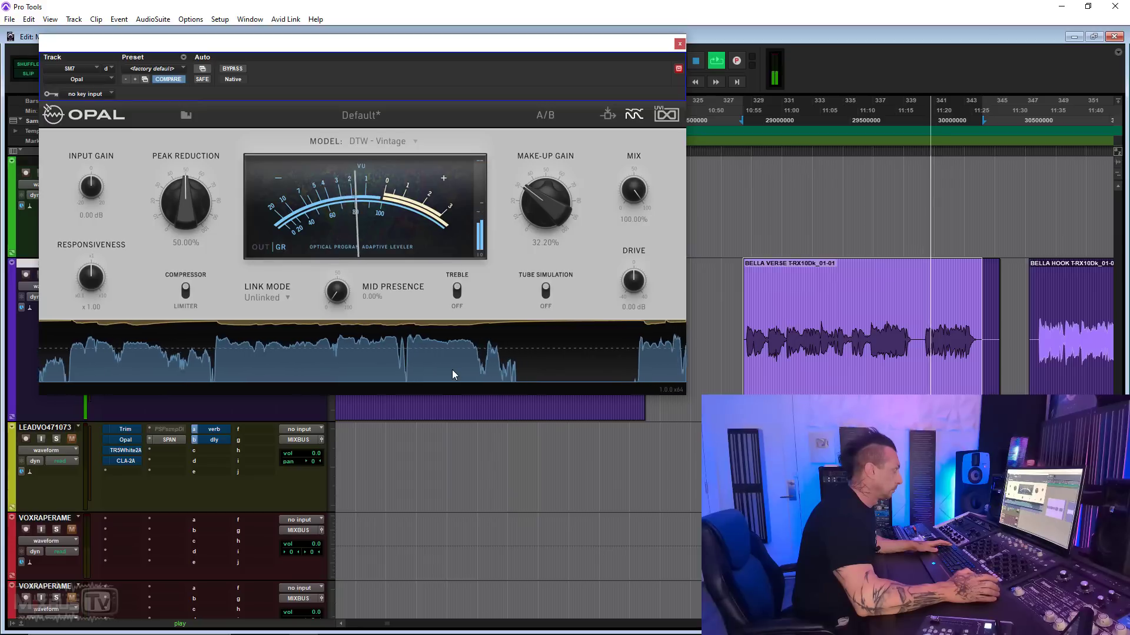
Audition the NYC Classic, NYC Custom and LON Velvet compressor models in turn, then stop playback.
{"action": "left_click", "coordinate": [395, 143]}
{"action": "left_click", "coordinate": [440, 414]}
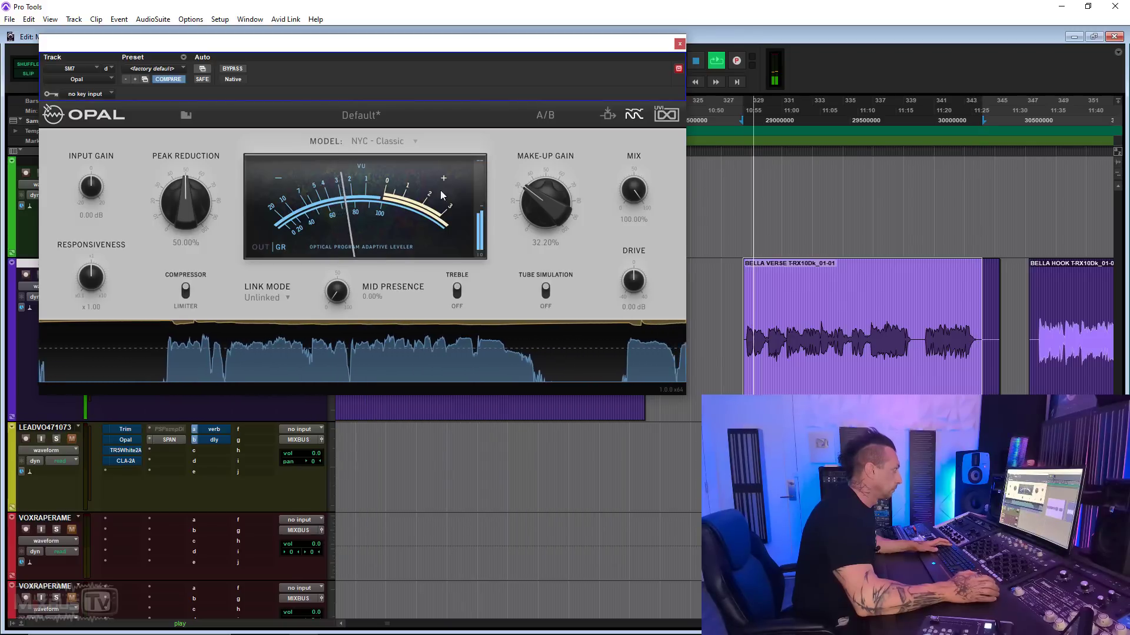
{"action": "left_click", "coordinate": [401, 141]}
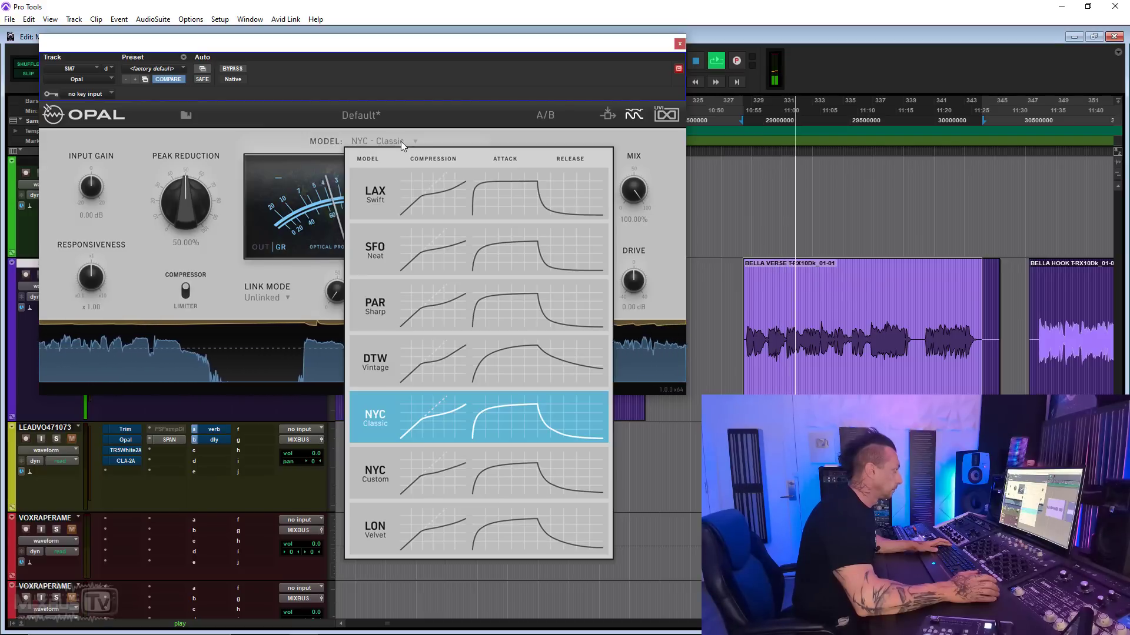
{"action": "left_click", "coordinate": [426, 475]}
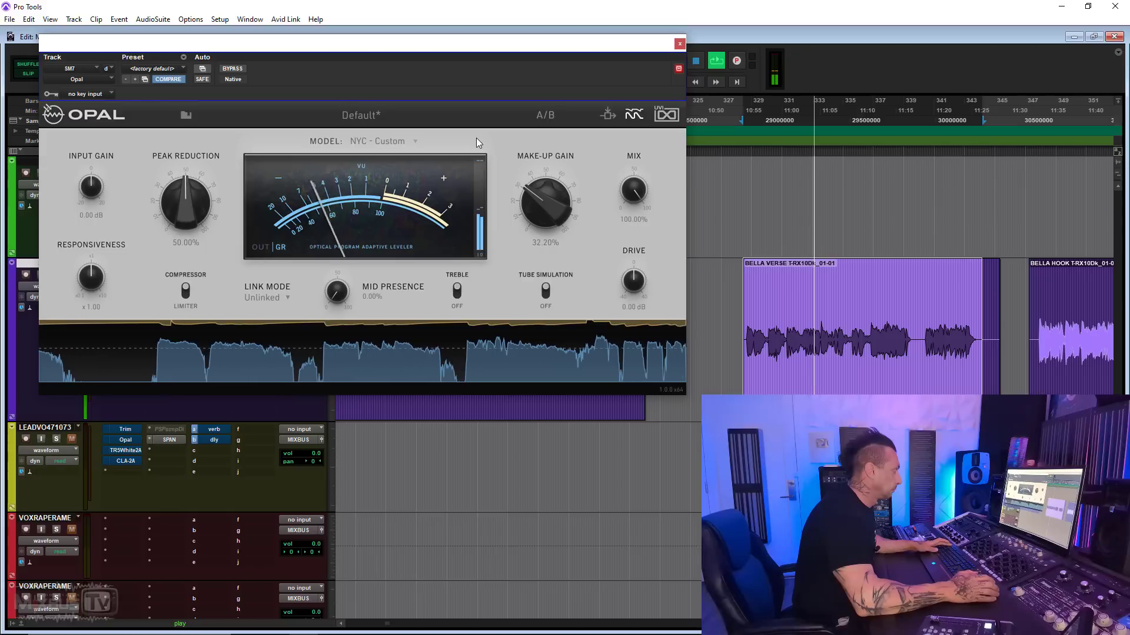
{"action": "left_click", "coordinate": [398, 141]}
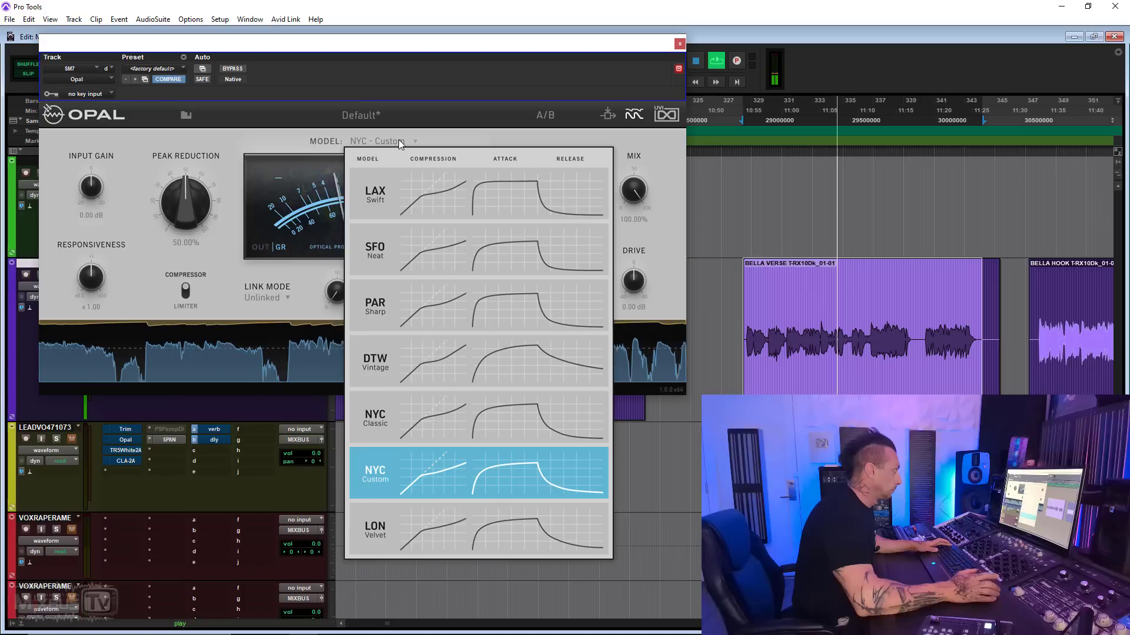
{"action": "left_click", "coordinate": [451, 524]}
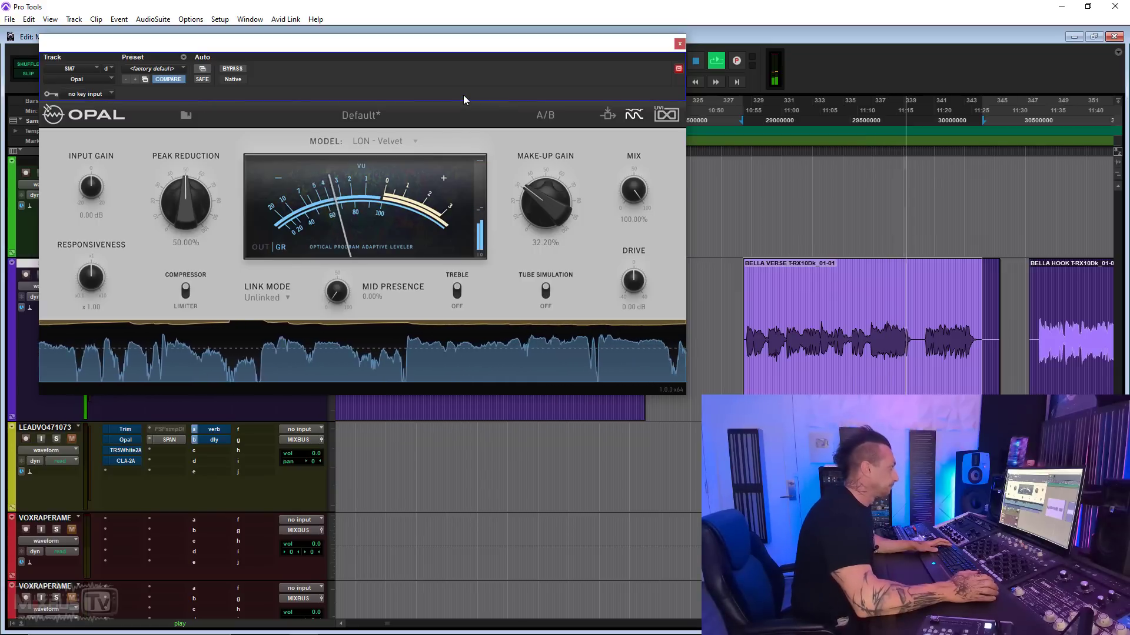
{"action": "key", "text": "space"}
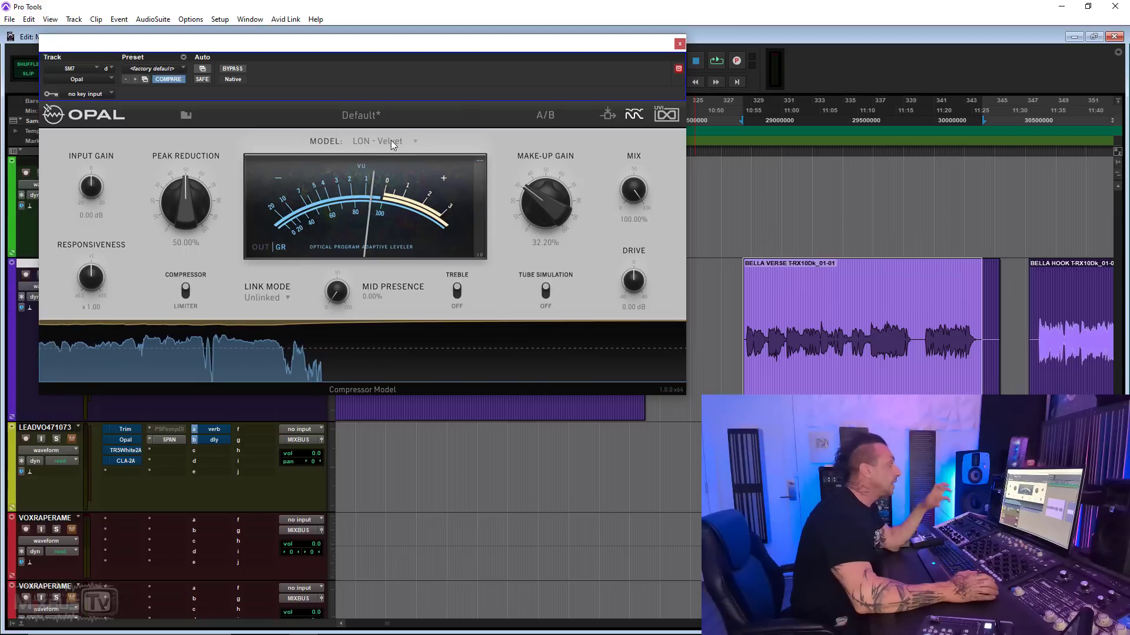
Compare the DTW Vintage and PAR Sharp compressor models on the verse, then switch back to DTW Vintage.
{"action": "left_click", "coordinate": [391, 141]}
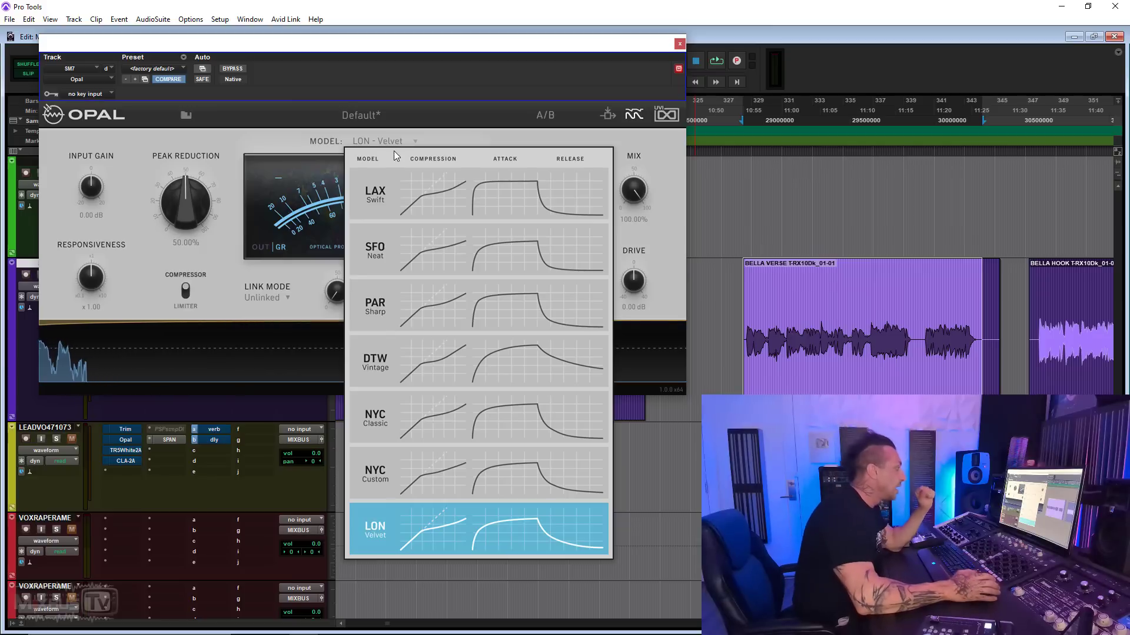
{"action": "left_click", "coordinate": [535, 353]}
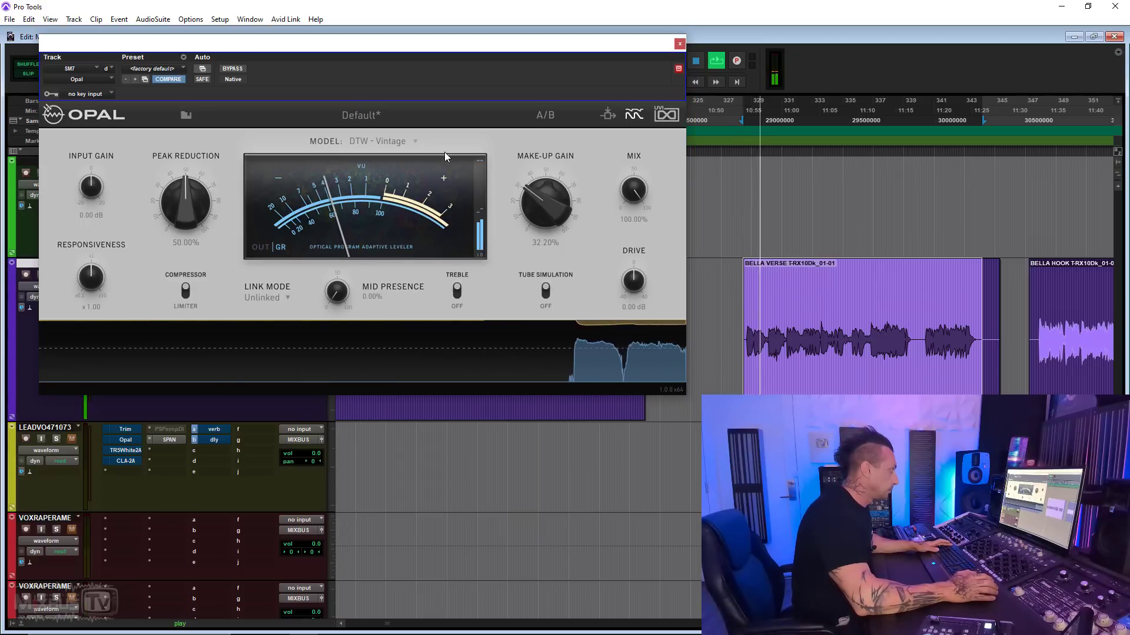
{"action": "left_click", "coordinate": [407, 143]}
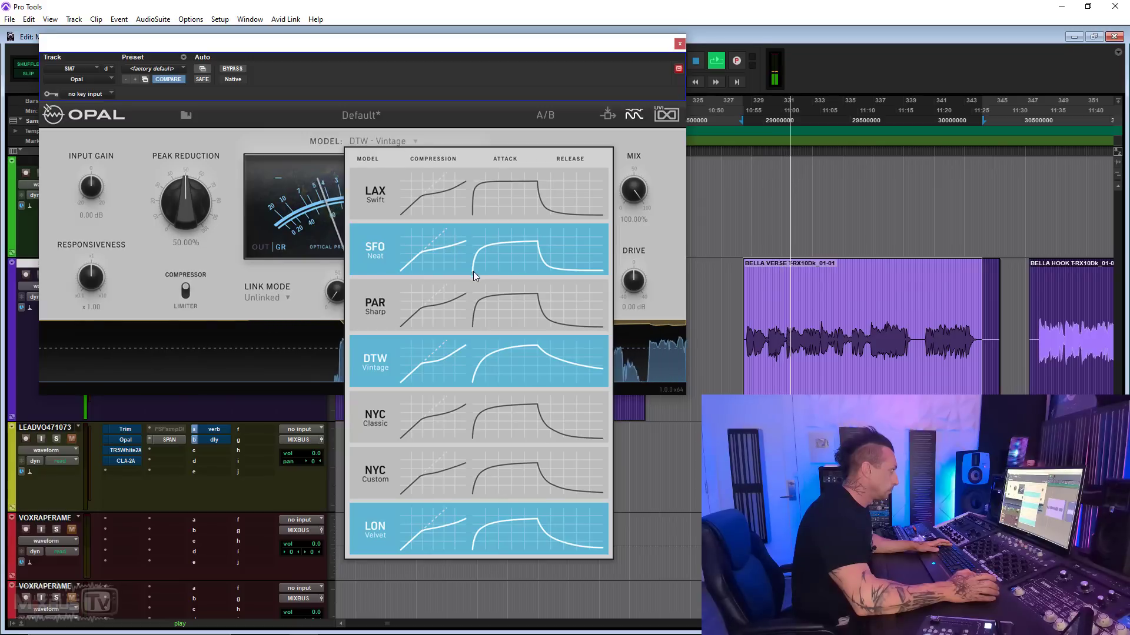
{"action": "left_click", "coordinate": [478, 302]}
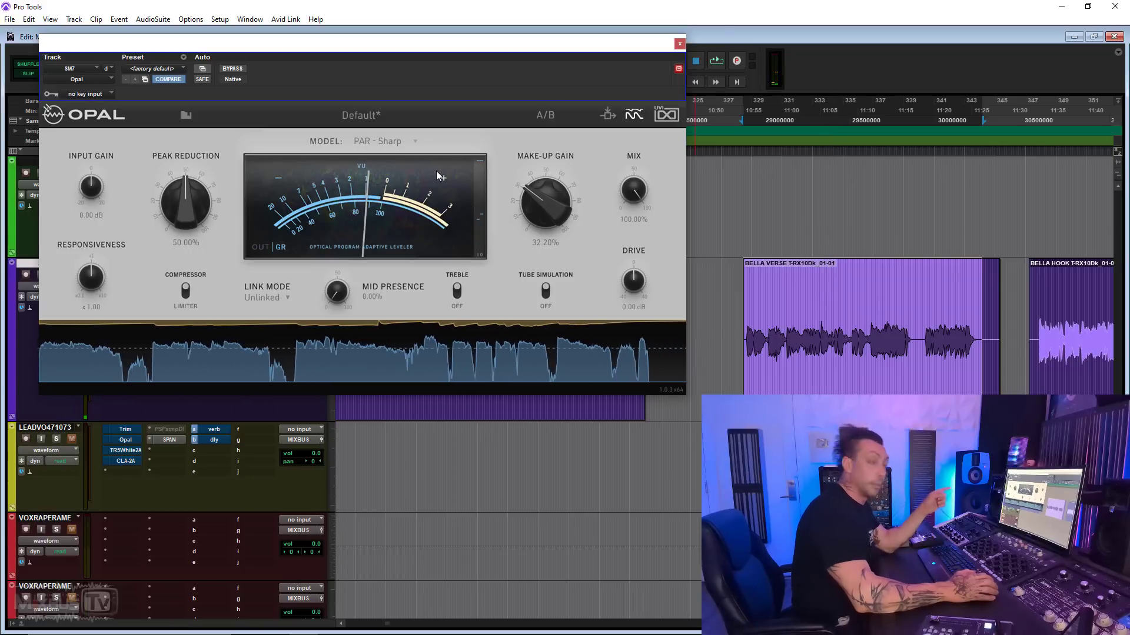
{"action": "left_click", "coordinate": [385, 141]}
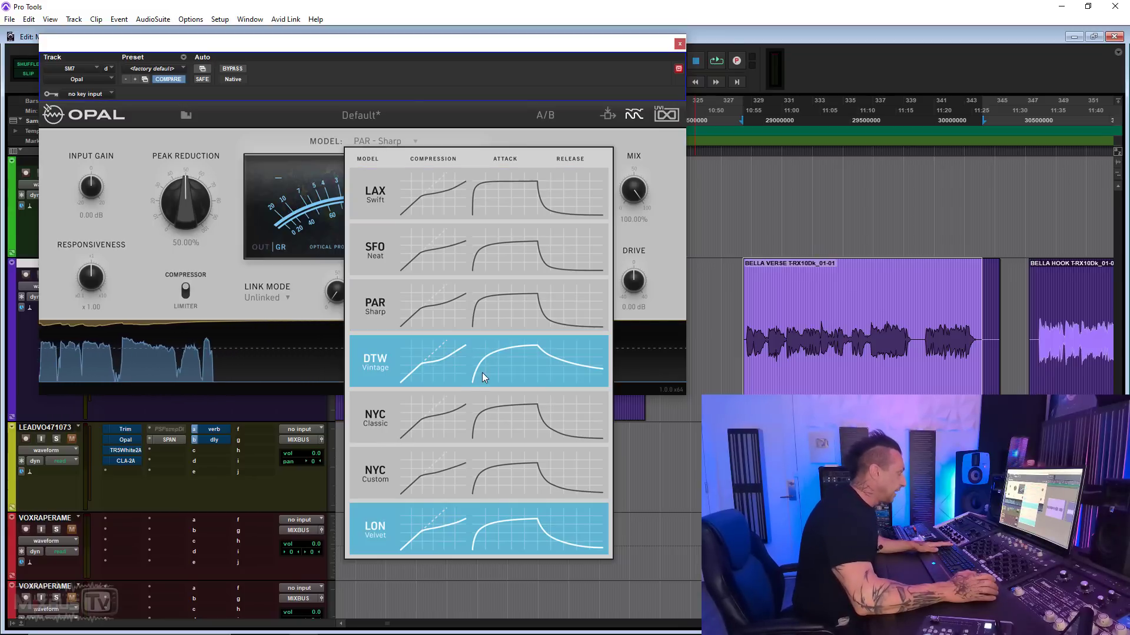
{"action": "left_click", "coordinate": [483, 373]}
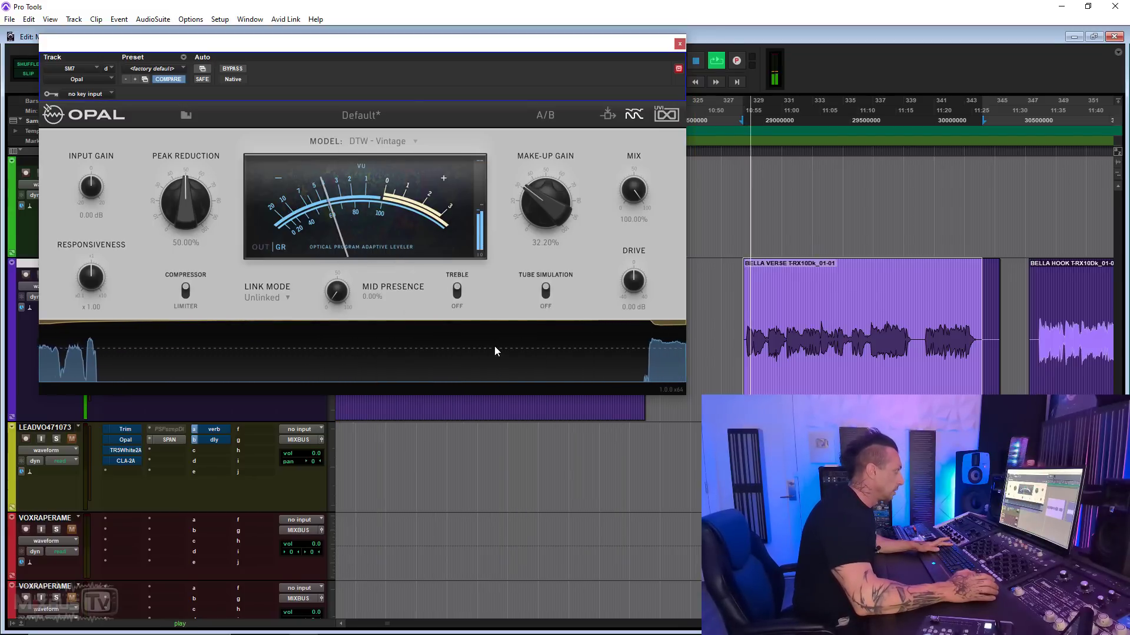
Audition the PAR Sharp, NYC Custom and SFO Neat compressor models in turn on the playing verse, then stop playback.
{"action": "left_click", "coordinate": [412, 142]}
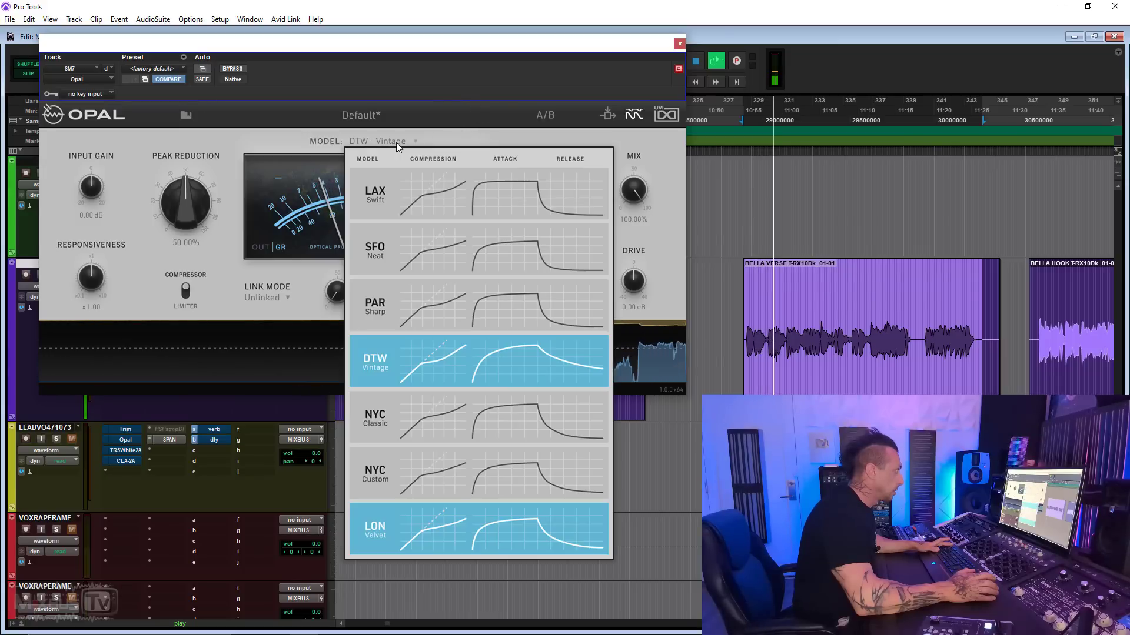
{"action": "left_click", "coordinate": [487, 299]}
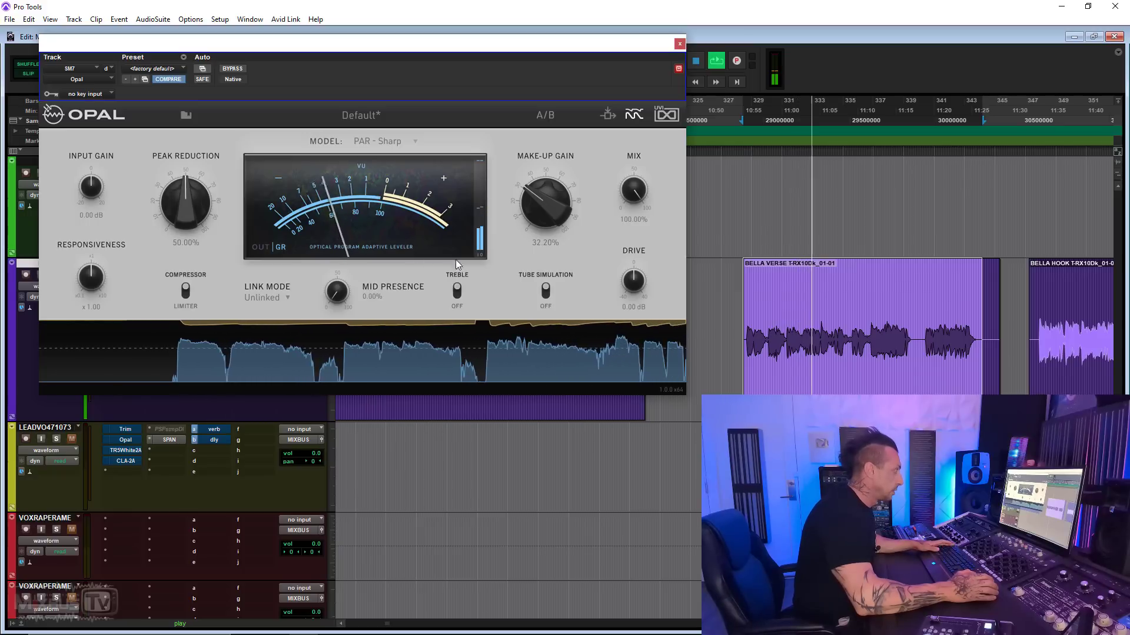
{"action": "left_click", "coordinate": [397, 137]}
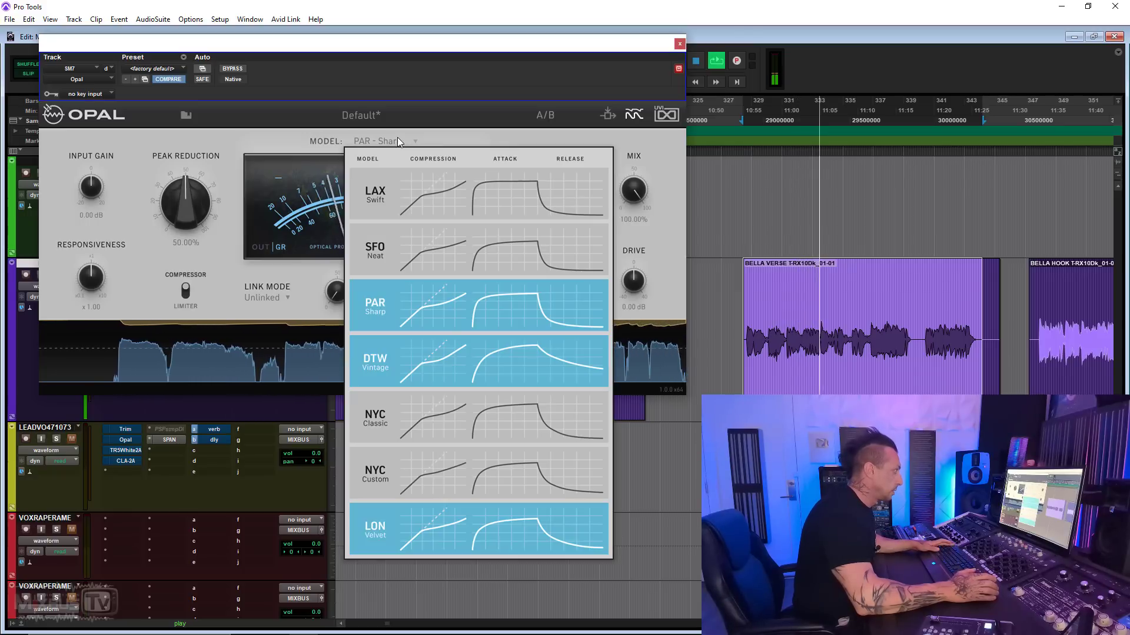
{"action": "left_click", "coordinate": [500, 457]}
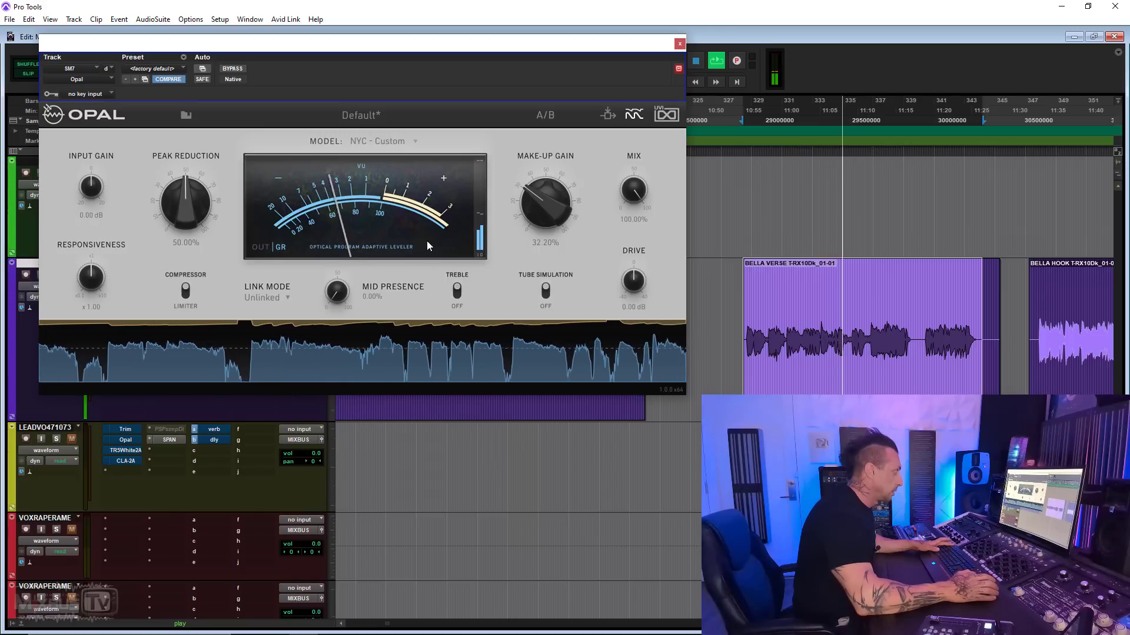
{"action": "left_click", "coordinate": [398, 143]}
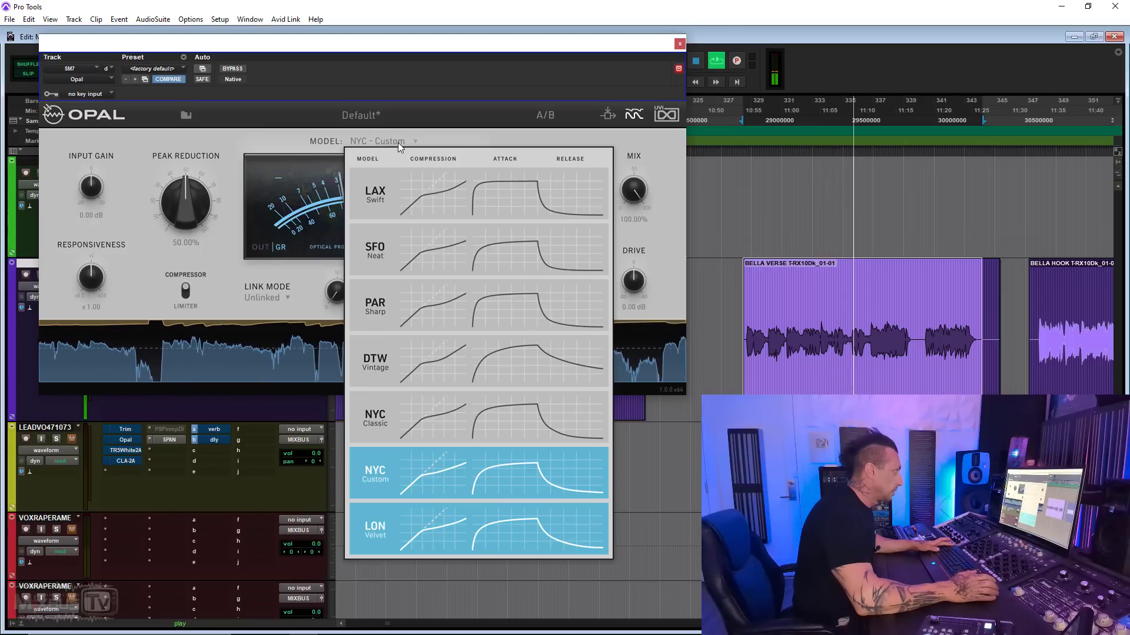
{"action": "left_click", "coordinate": [489, 252]}
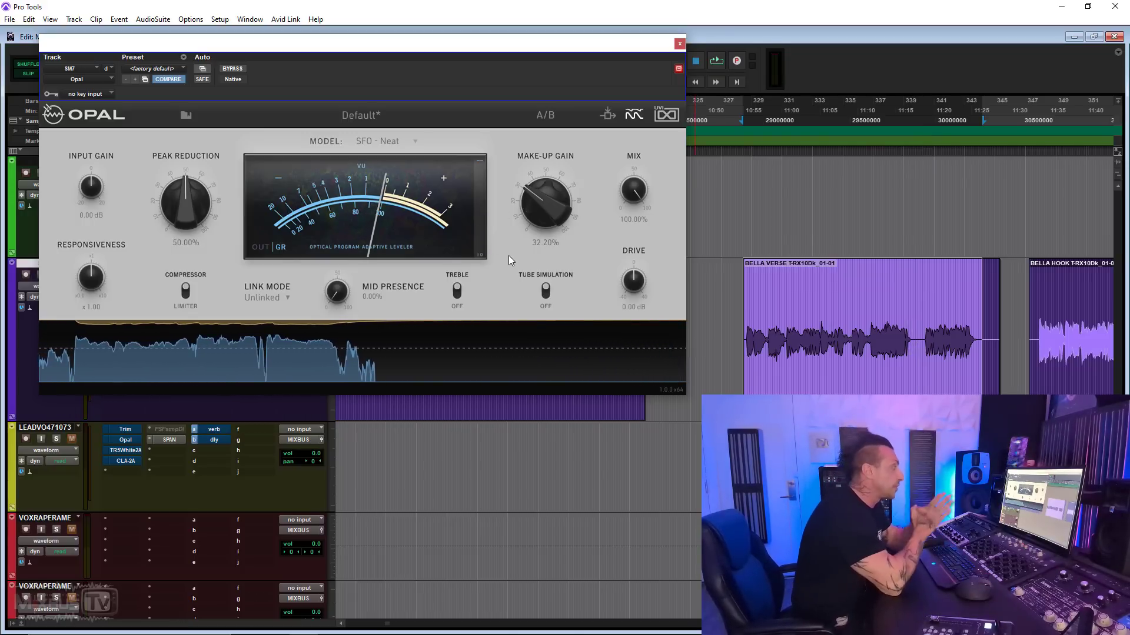
{"action": "key", "text": "space"}
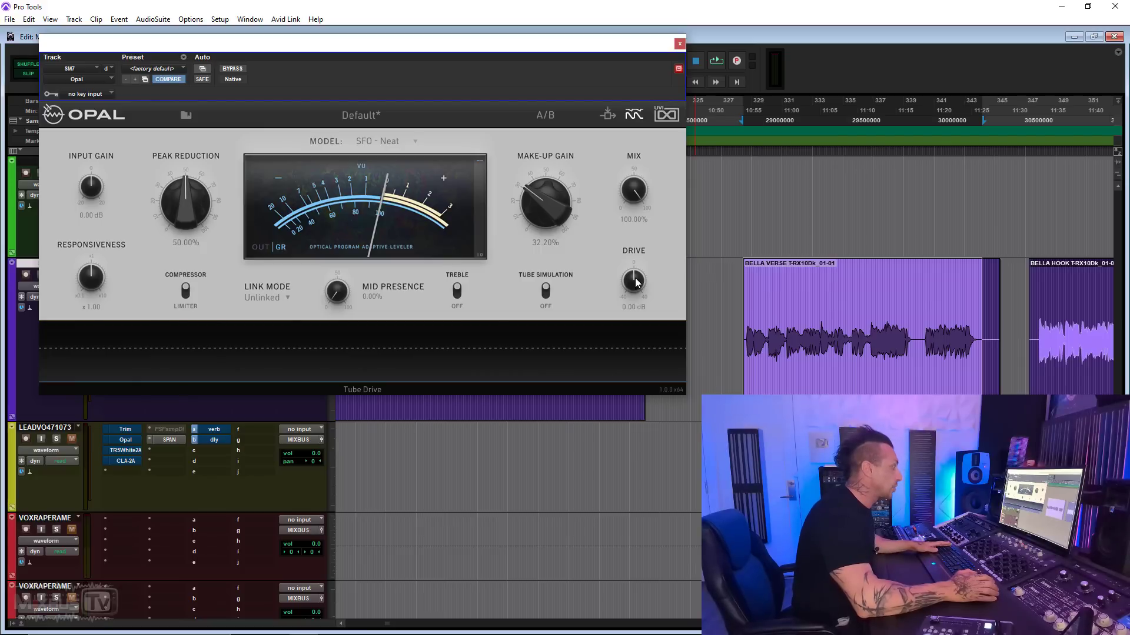
Play the verse with Drive raised to 40.00 dB and toggle the tube simulation, then reset Drive to 0.00 dB.
{"action": "key", "text": "space"}
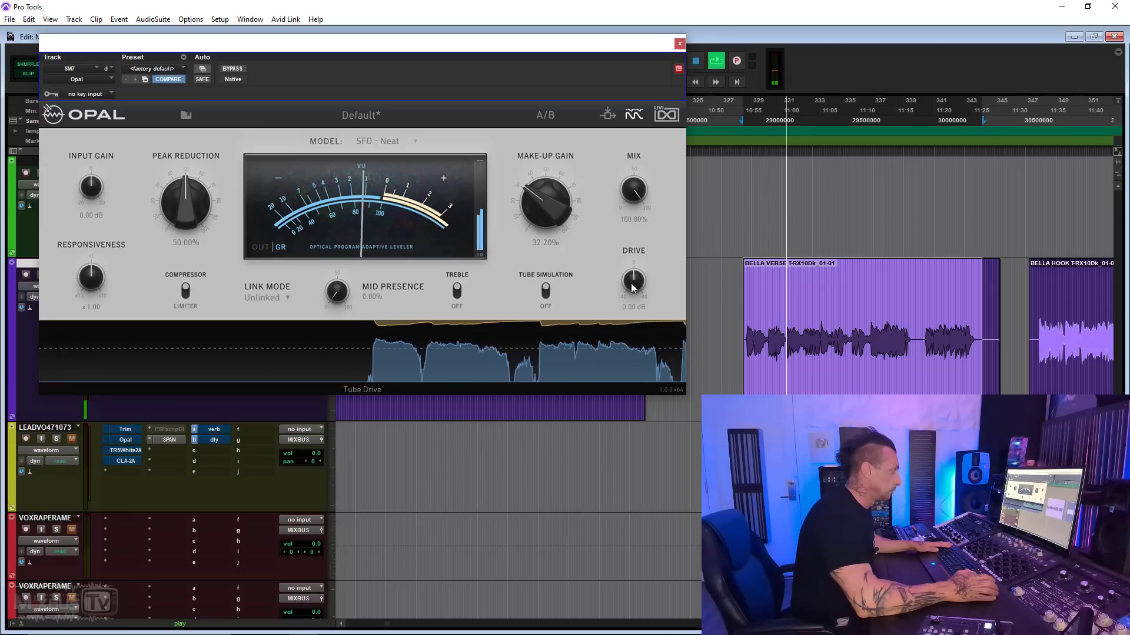
{"action": "left_click_drag", "start_coordinate": [631, 283], "coordinate": [630, 195]}
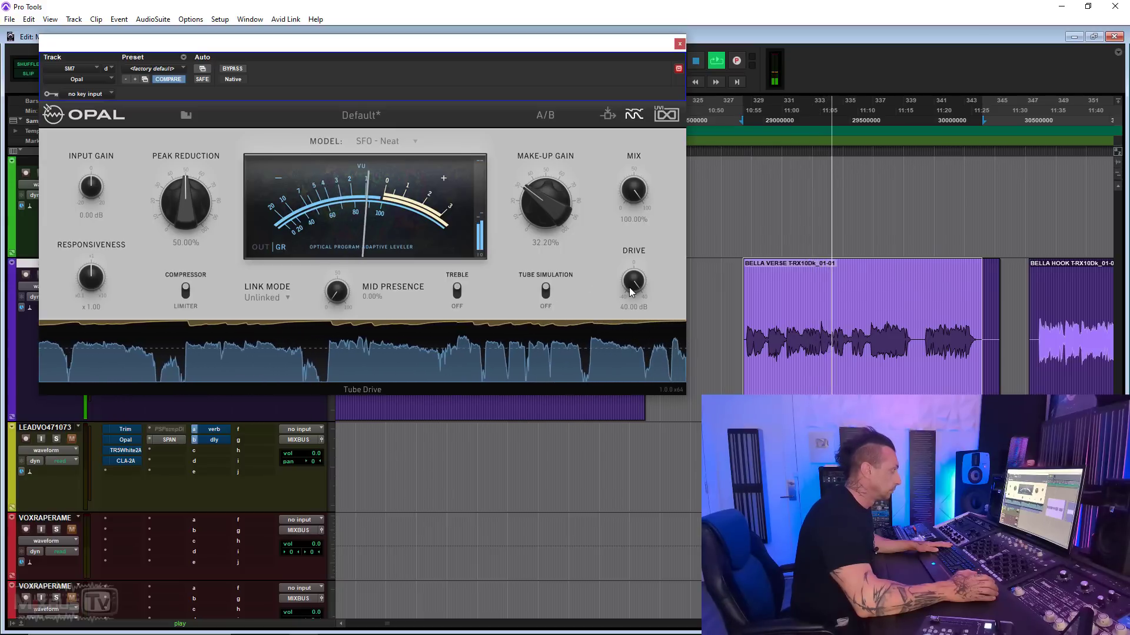
{"action": "left_click_drag", "start_coordinate": [630, 287], "coordinate": [633, 257]}
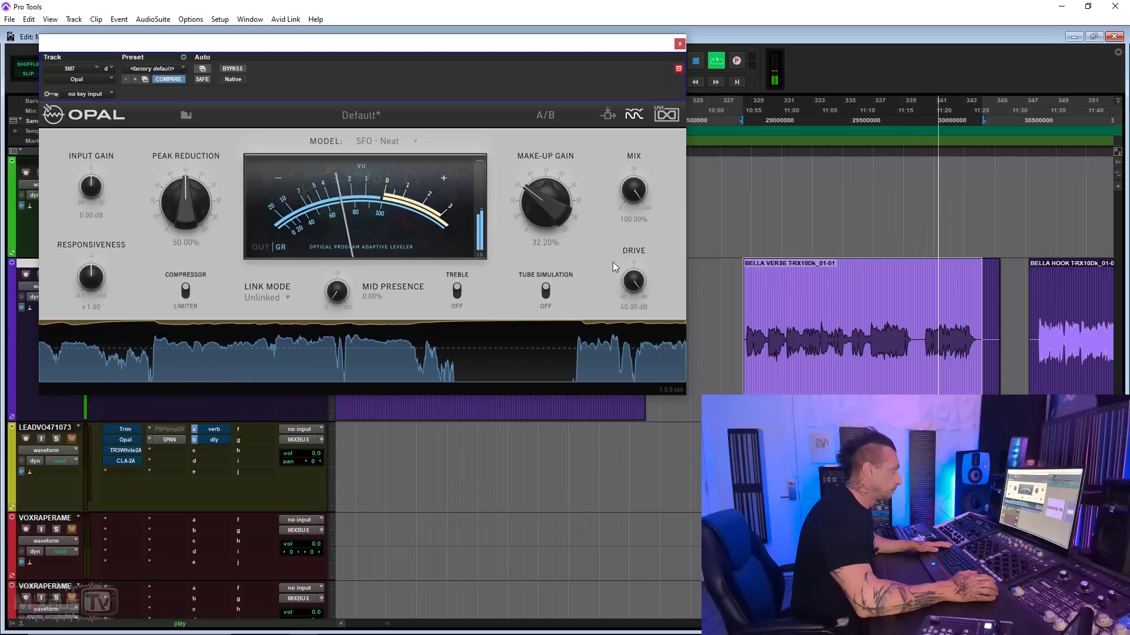
{"action": "left_click", "coordinate": [546, 290]}
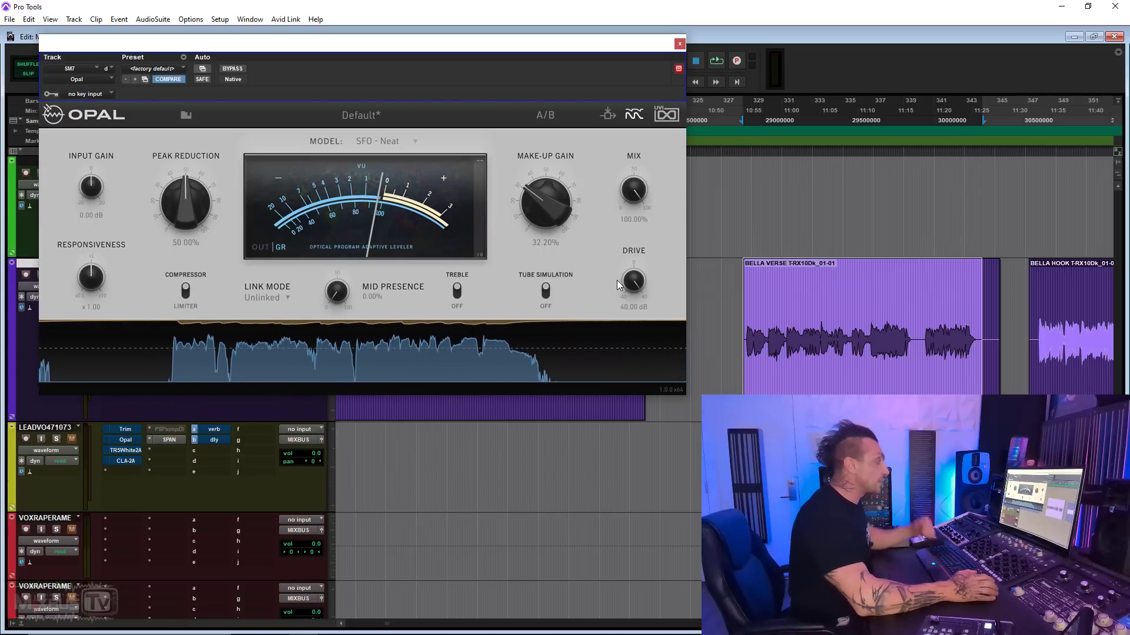
{"action": "left_click", "coordinate": [633, 281], "text": "alt"}
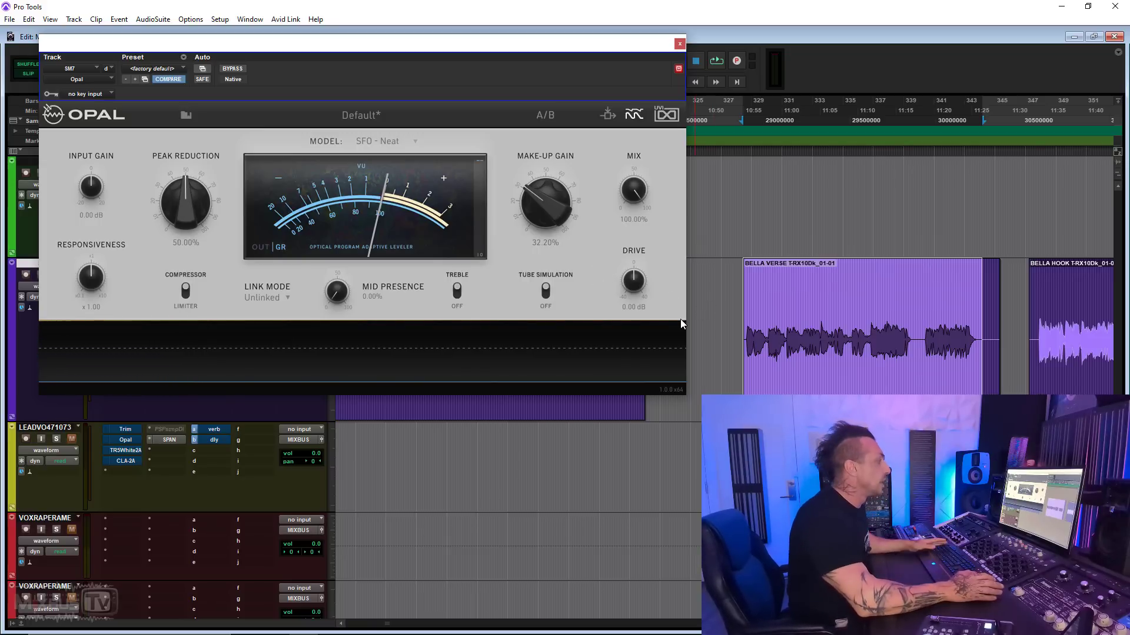
Move along the vocal track to the BELLA HOOK clip and raise its clip gain.
{"action": "left_click", "coordinate": [906, 336]}
{"action": "scroll", "coordinate": [972, 310], "scroll_direction": "right", "scroll_amount": 5}
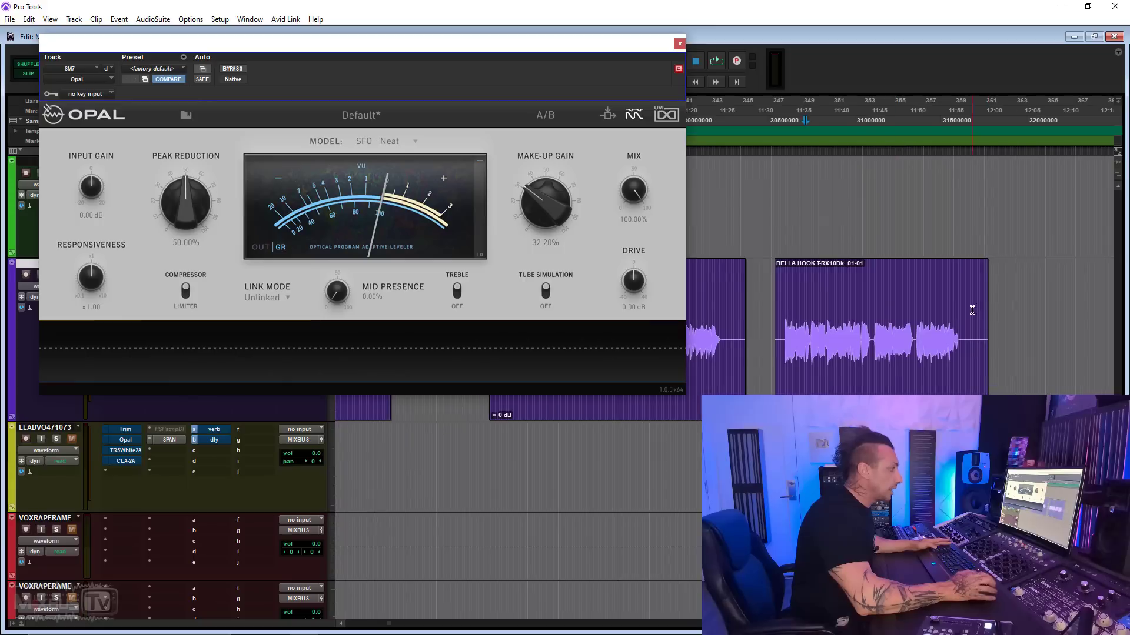
{"action": "left_click", "coordinate": [805, 325]}
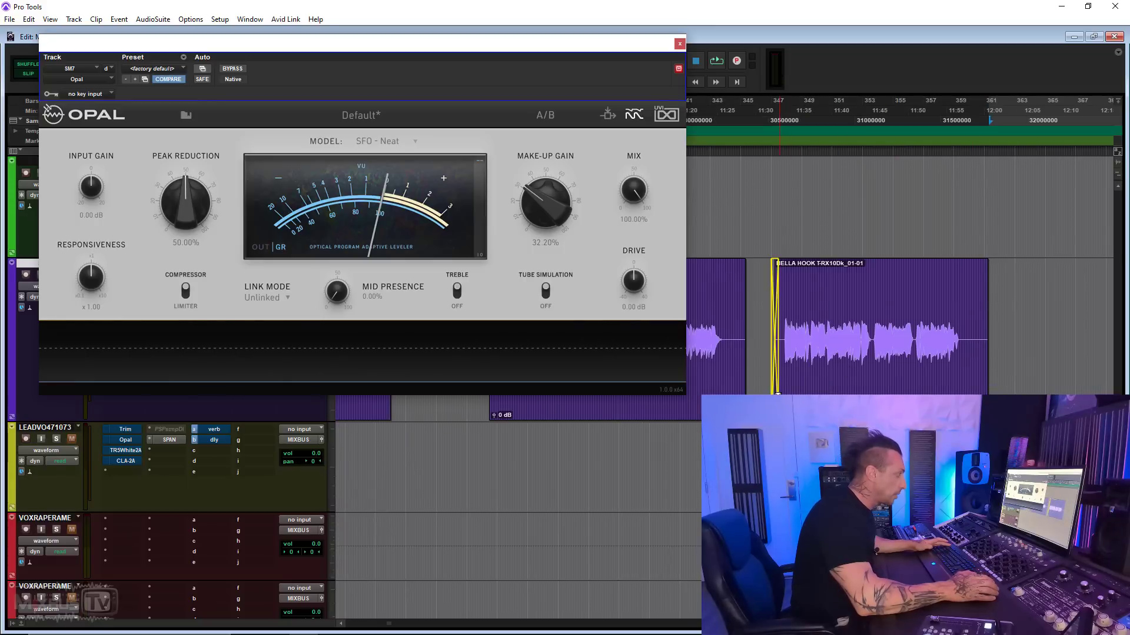
{"action": "left_click_drag", "start_coordinate": [780, 416], "coordinate": [779, 374]}
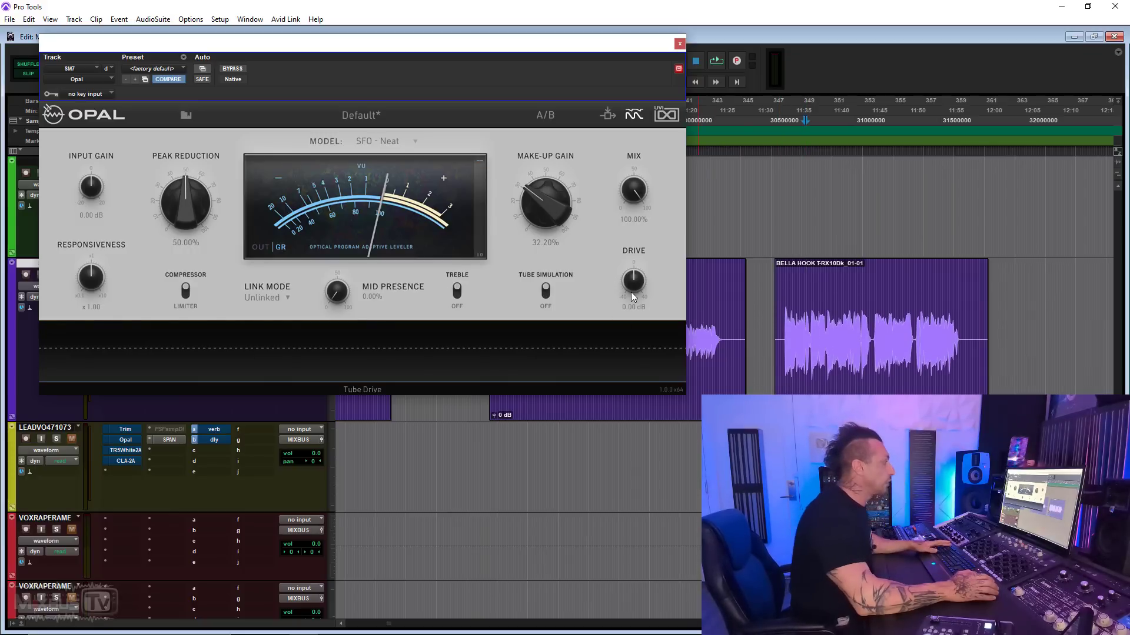
Play the hook on the NYC Custom model, setting Peak Reduction to 42.80% and Make-Up Gain to 27.40%.
{"action": "key", "text": "space"}
{"action": "mouse_move", "coordinate": [180, 195]}
{"action": "left_mouse_down"}
{"action": "mouse_move", "coordinate": [167, 204]}
{"action": "mouse_move", "coordinate": [177, 197]}
{"action": "left_mouse_up"}
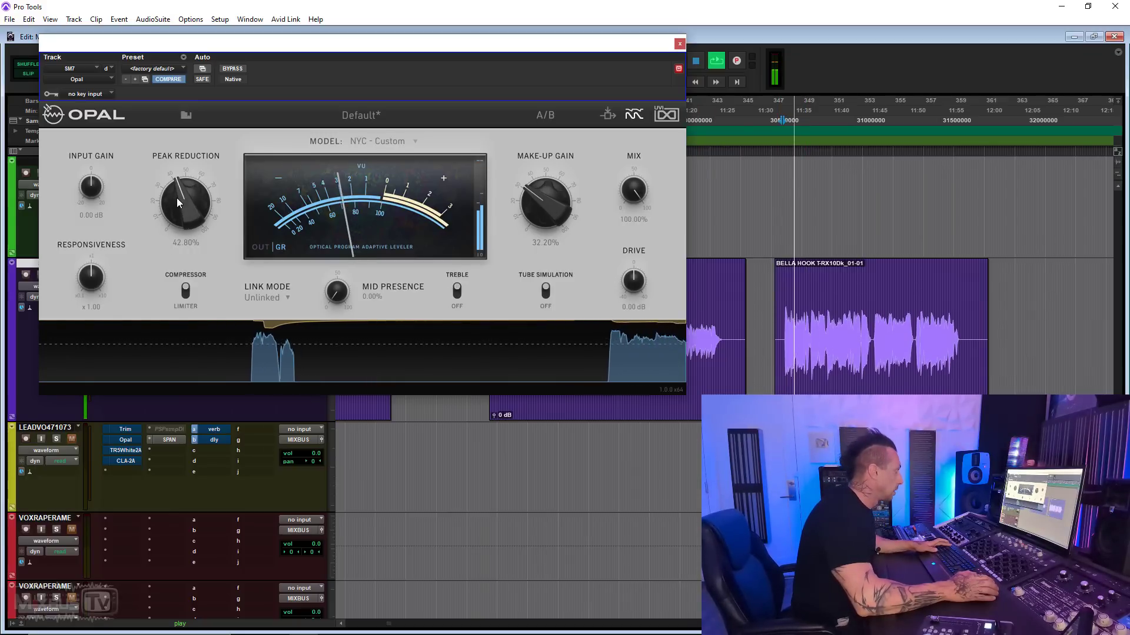
{"action": "left_click_drag", "start_coordinate": [520, 186], "coordinate": [540, 195]}
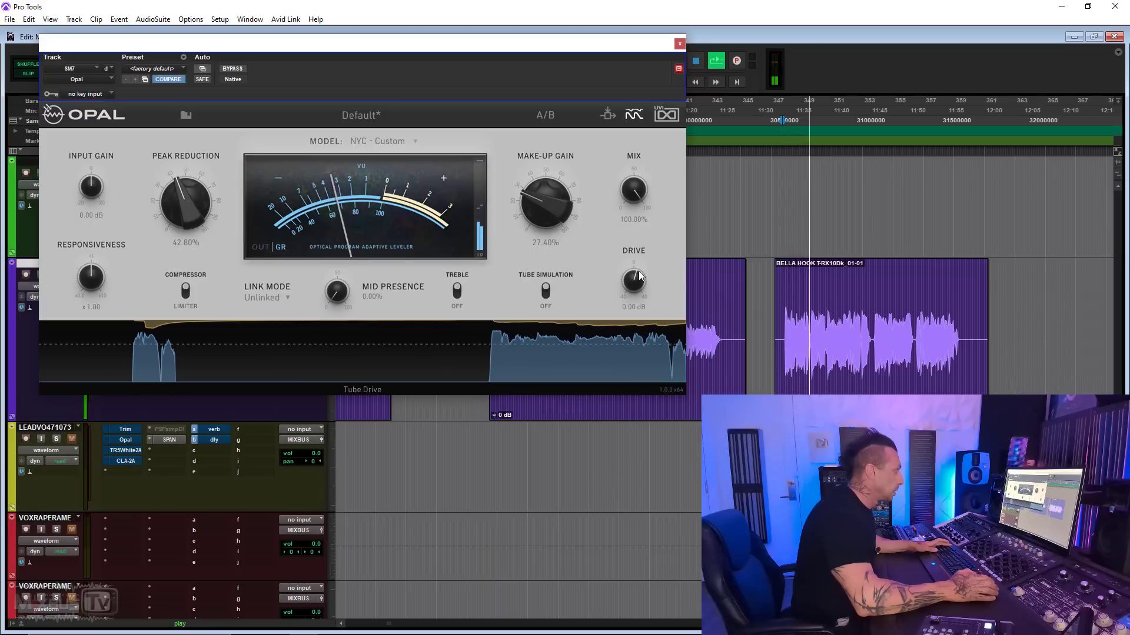
Audition Drive changes on the hook, reset Drive to 0.00 dB, and compare the playing vocal with tube simulation on and off.
{"action": "left_click_drag", "start_coordinate": [637, 252], "coordinate": [641, 288]}
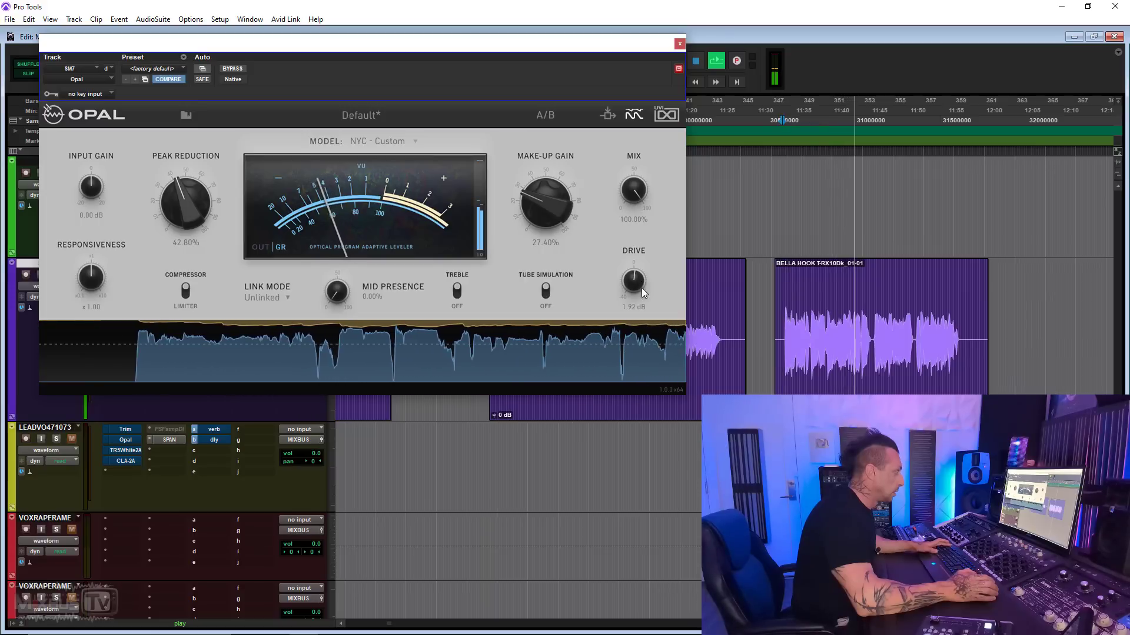
{"action": "key", "text": "space"}
{"action": "left_click", "coordinate": [645, 287], "text": "alt"}
{"action": "key", "text": "space"}
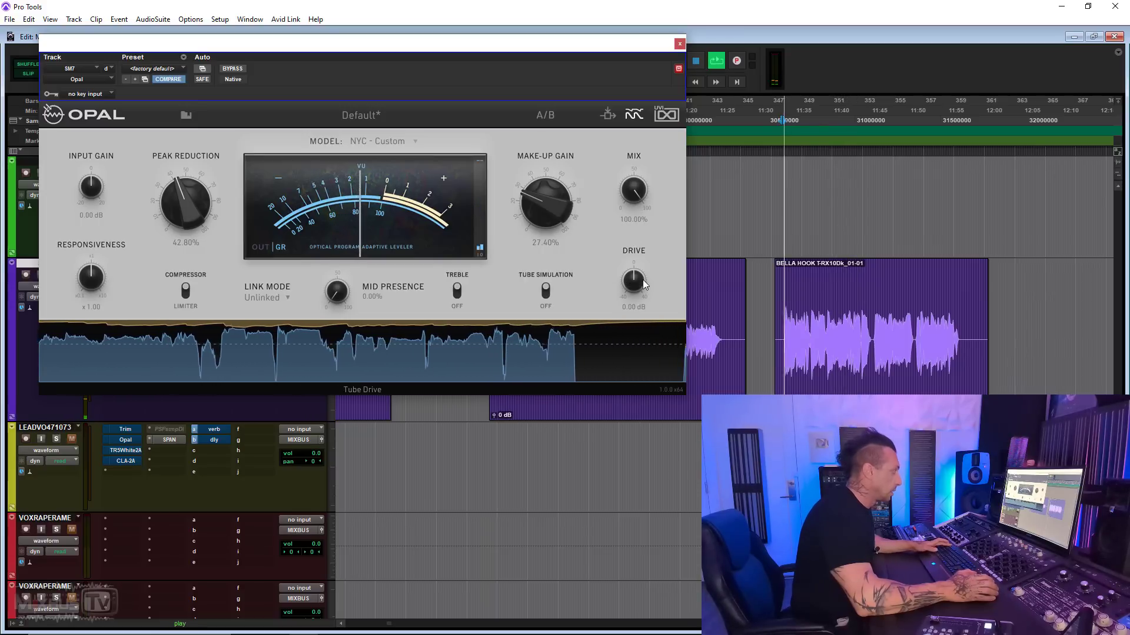
{"action": "left_click", "coordinate": [546, 291]}
{"action": "left_click", "coordinate": [546, 291]}
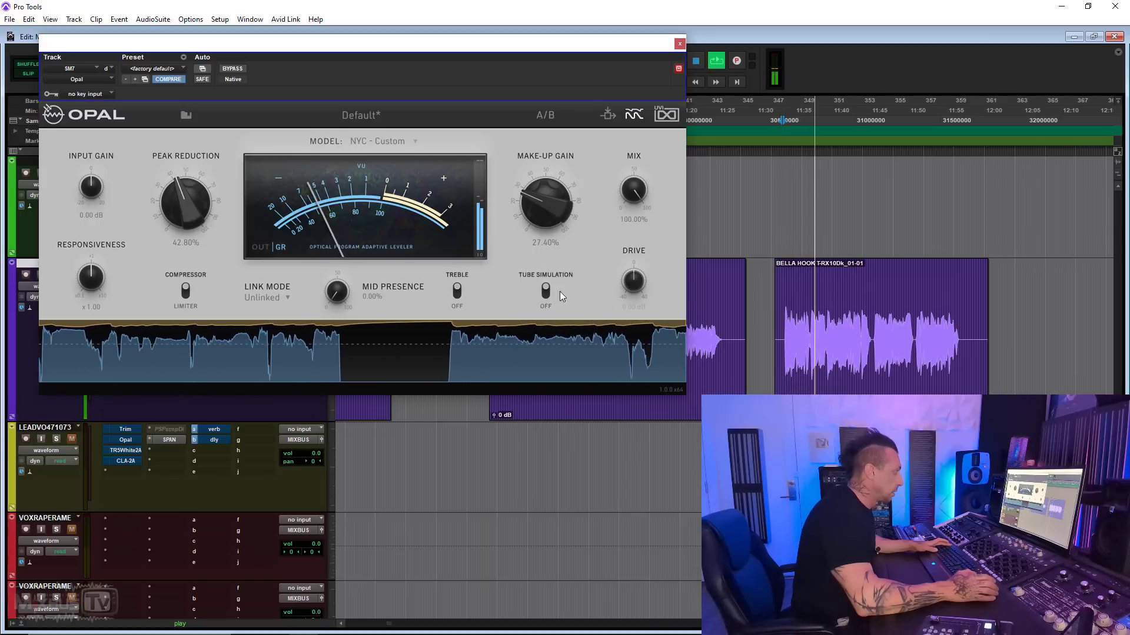
Compare the hook with tube simulation off and on at 30.72 dB Drive, then set Drive to 24.00 dB.
{"action": "left_click_drag", "start_coordinate": [636, 284], "coordinate": [626, 239]}
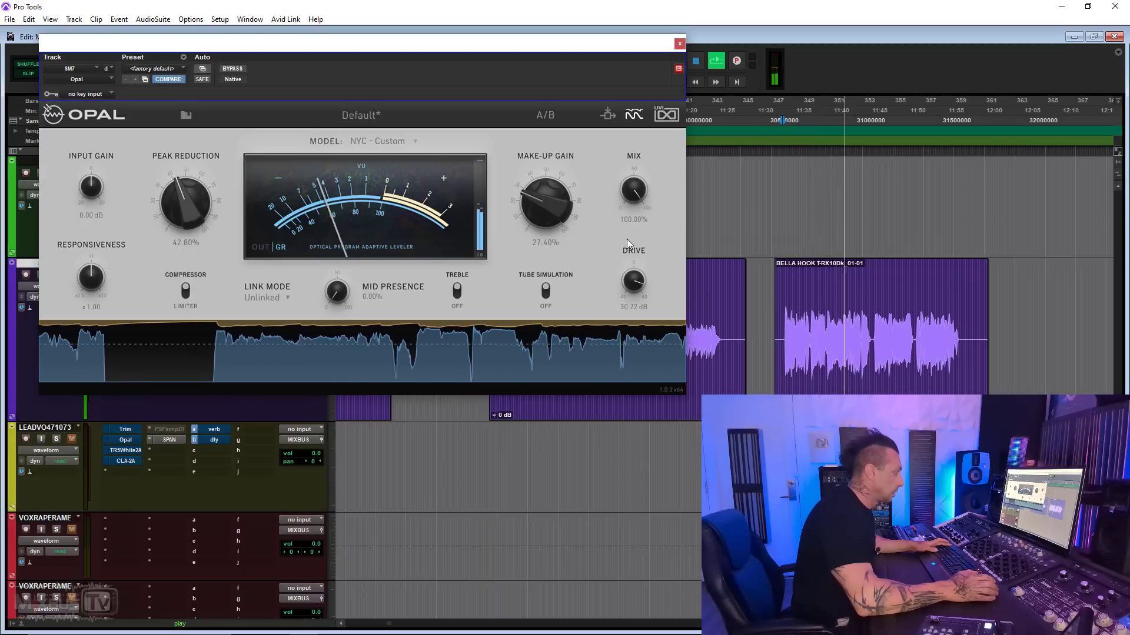
{"action": "left_click", "coordinate": [546, 291]}
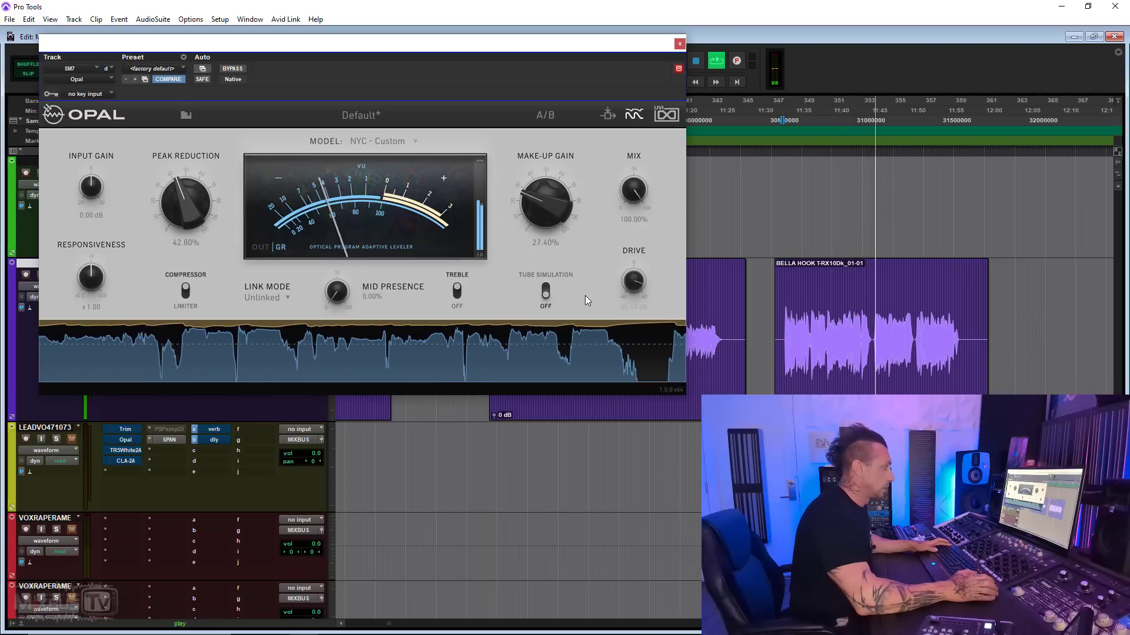
{"action": "left_click", "coordinate": [546, 291]}
{"action": "left_click_drag", "start_coordinate": [632, 287], "coordinate": [634, 322]}
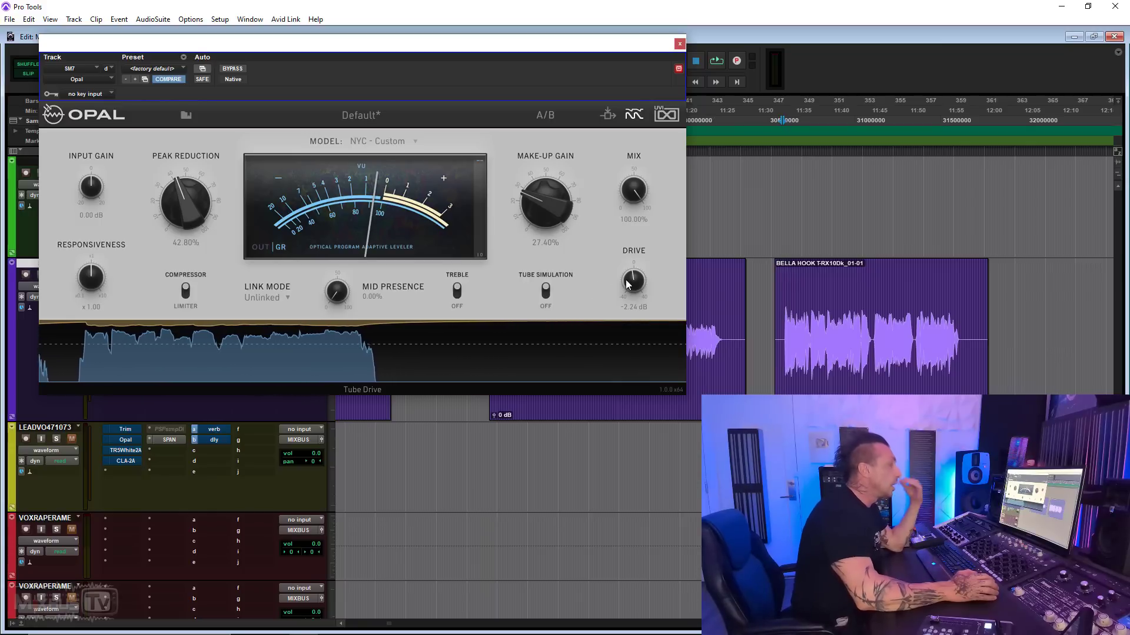
{"action": "left_click_drag", "start_coordinate": [634, 278], "coordinate": [635, 224]}
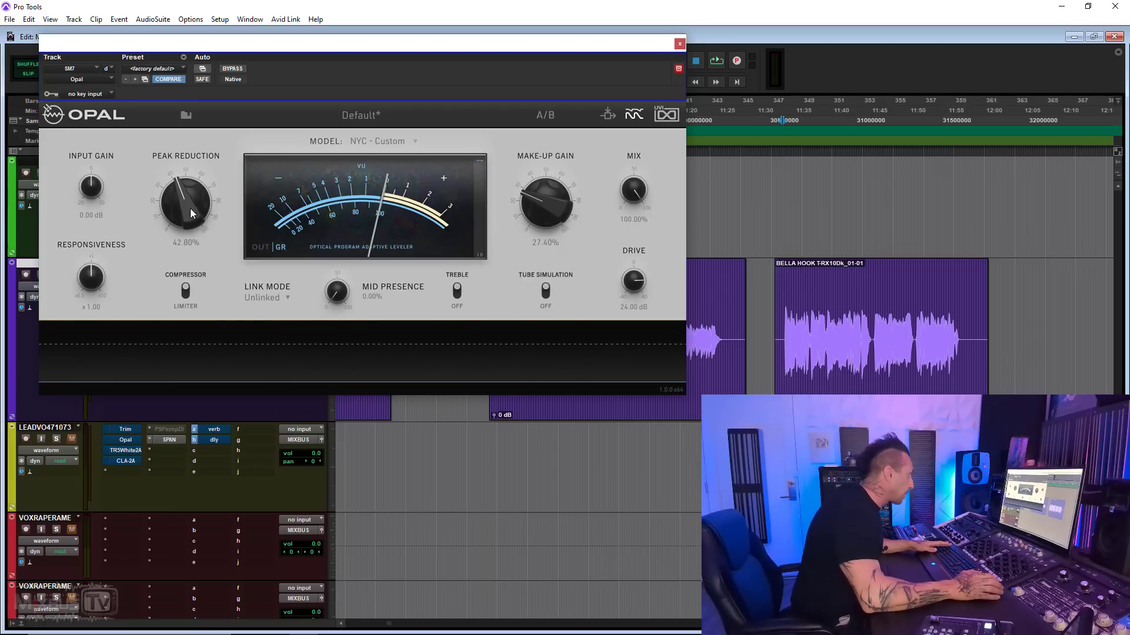
Play the hook while setting Peak Reduction to 54.40% and Make-Up Gain to 33.80%.
{"action": "scroll", "coordinate": [189, 203], "scroll_direction": "up", "scroll_amount": 3}
{"action": "key", "text": "space"}
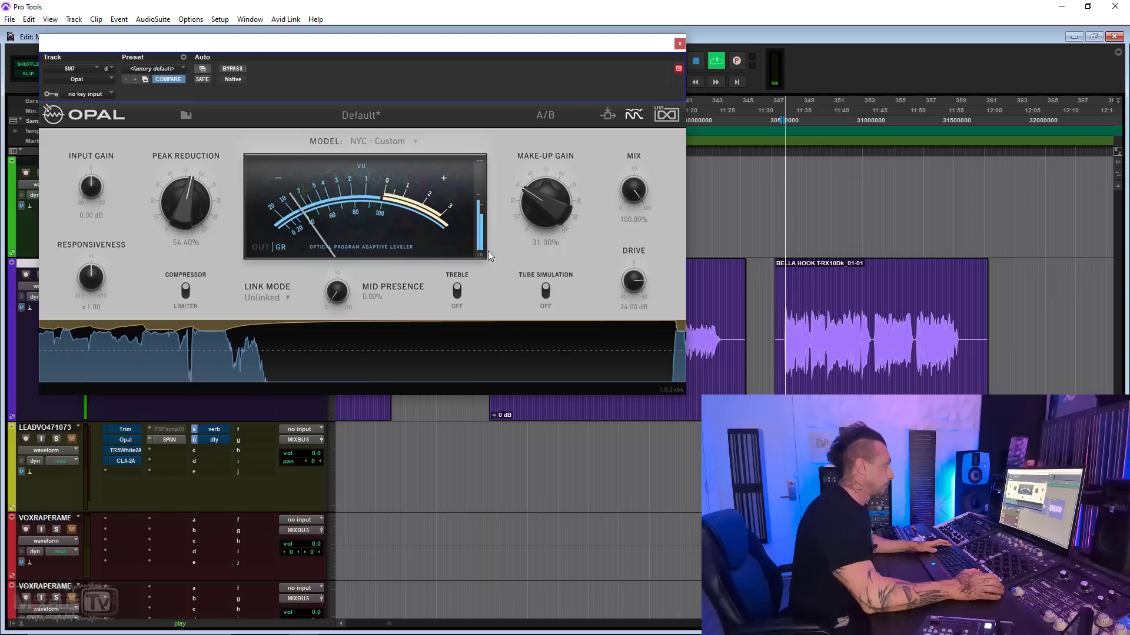
{"action": "scroll", "coordinate": [531, 196], "scroll_direction": "up", "scroll_amount": 3}
{"action": "scroll", "coordinate": [531, 194], "scroll_direction": "up", "scroll_amount": 2}
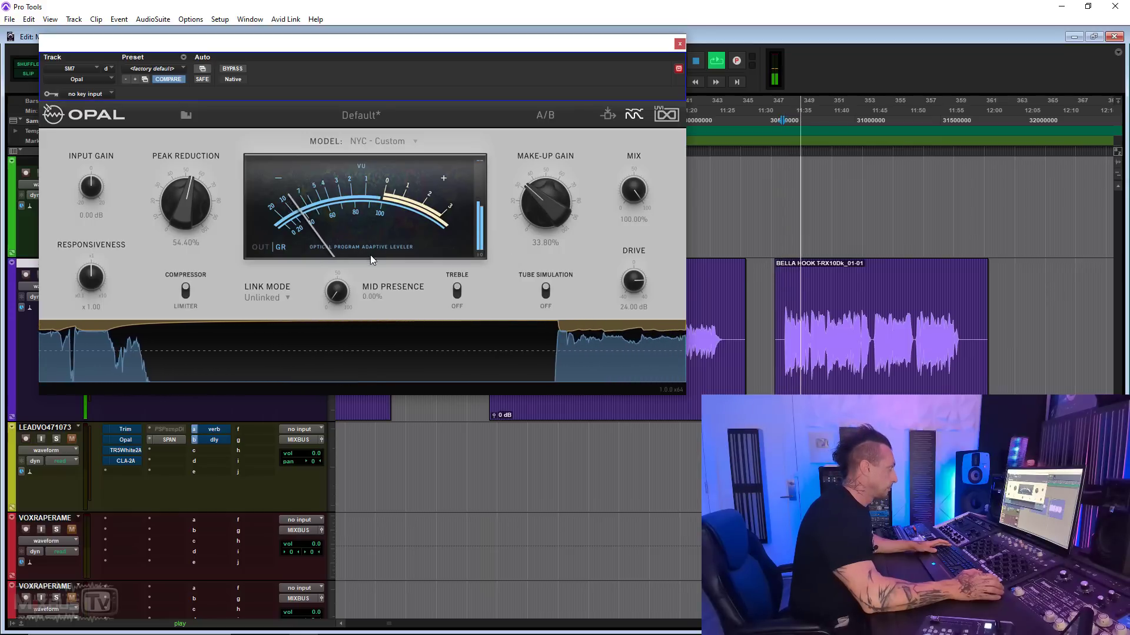
Audition Mid Presence at 49.20%, 72.80% and 83.60% against 0.00% on the hook, then set it to 20.00%.
{"action": "left_click_drag", "start_coordinate": [334, 297], "coordinate": [330, 224]}
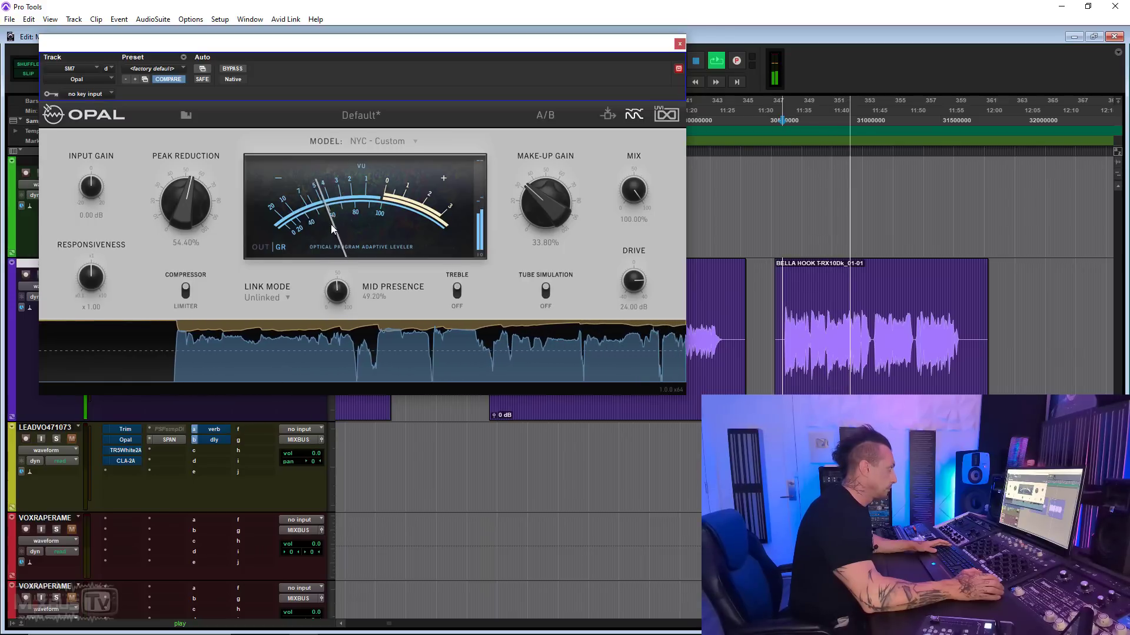
{"action": "left_click", "coordinate": [338, 291], "text": "alt"}
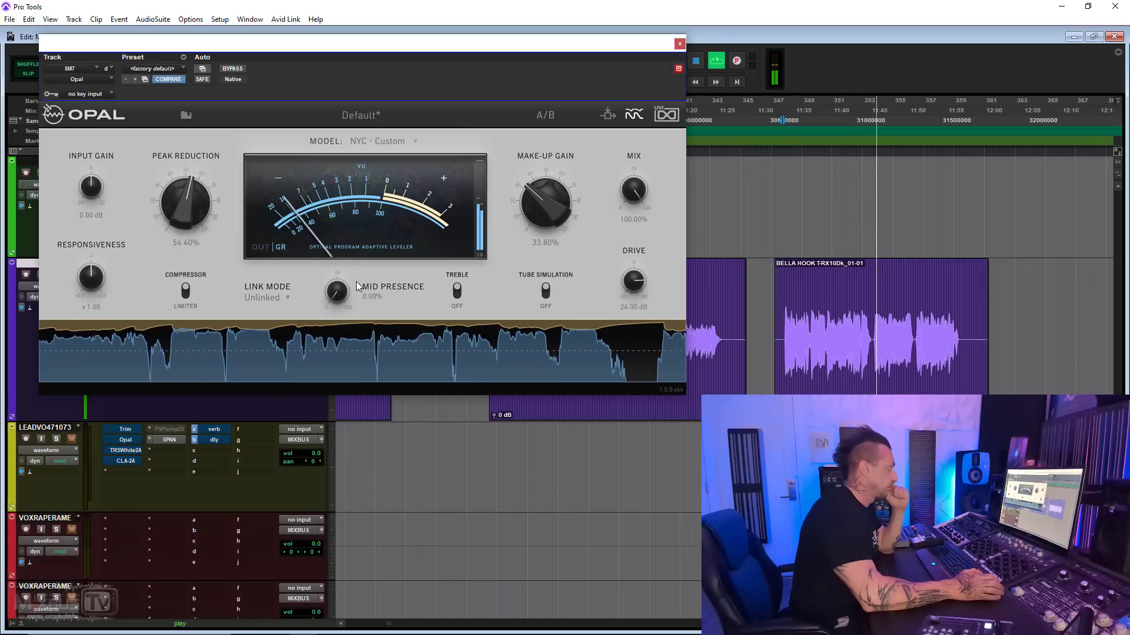
{"action": "left_click_drag", "start_coordinate": [339, 289], "coordinate": [331, 189]}
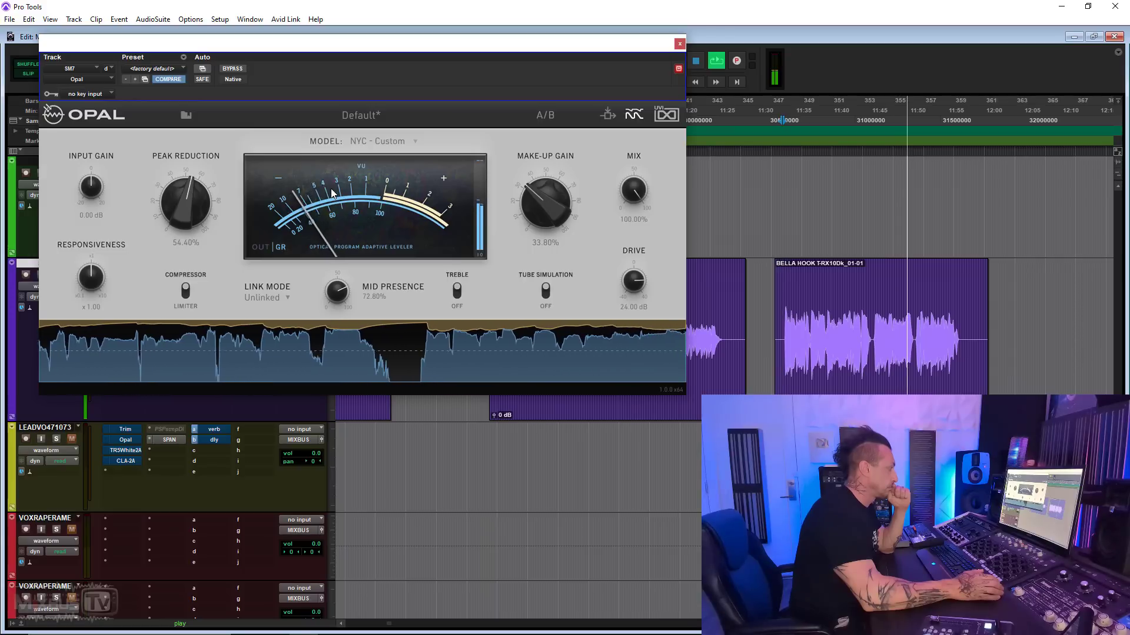
{"action": "left_click_drag", "start_coordinate": [330, 290], "coordinate": [341, 348]}
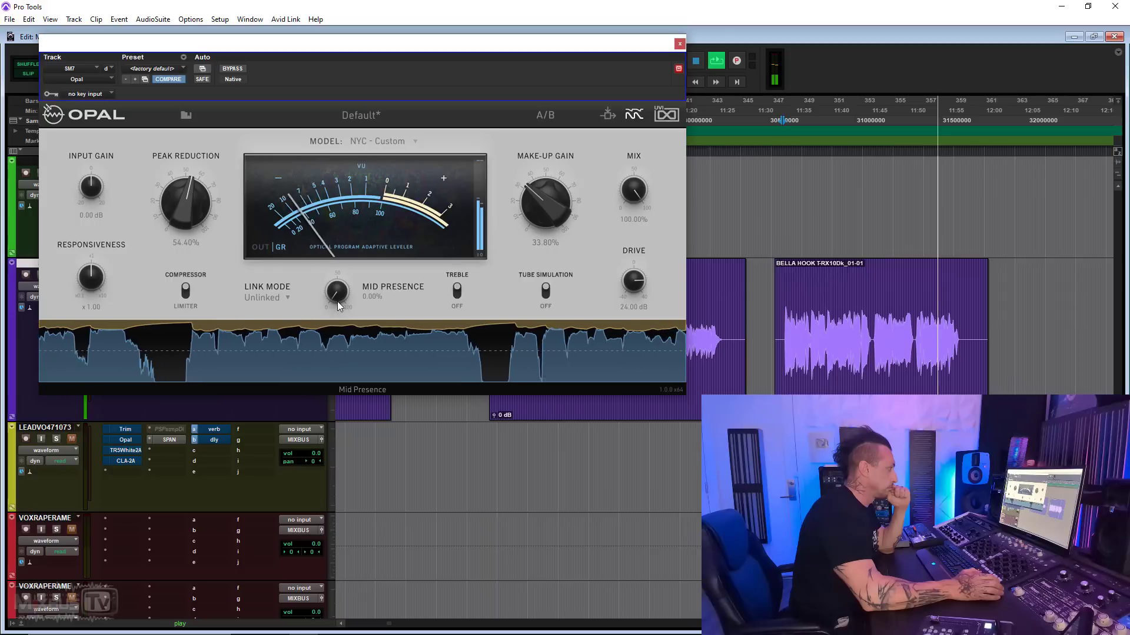
{"action": "left_click_drag", "start_coordinate": [337, 294], "coordinate": [328, 171]}
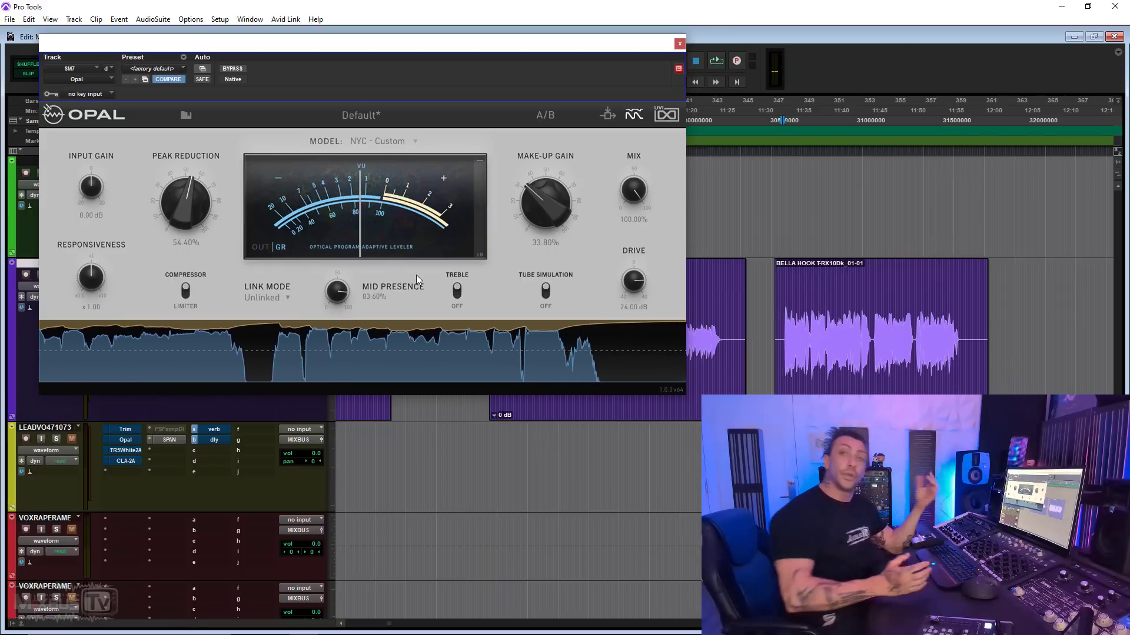
{"action": "left_click", "coordinate": [401, 287], "text": "alt"}
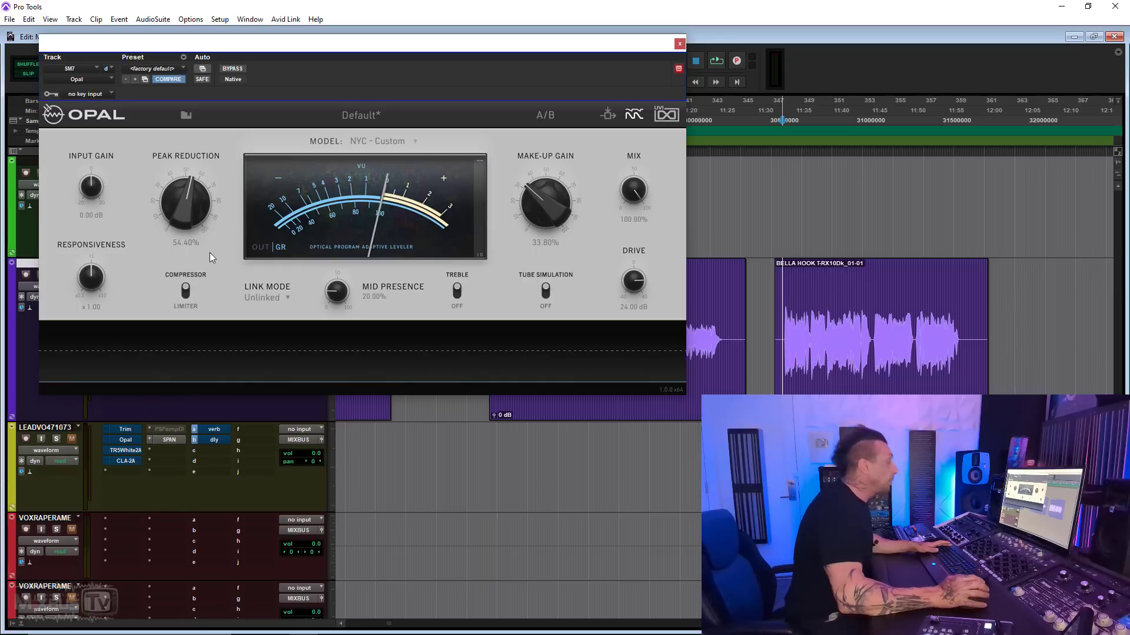
Examine the compression, attack and release curves of the available models without changing the model, then play the hook.
{"action": "left_click", "coordinate": [397, 143]}
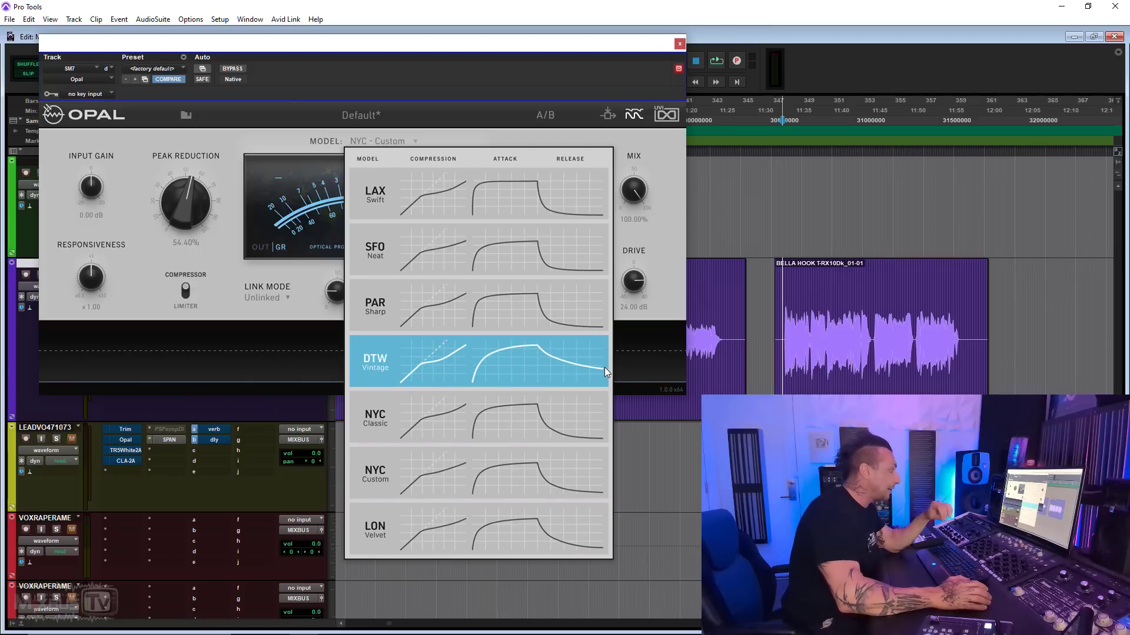
{"action": "left_click", "coordinate": [229, 262]}
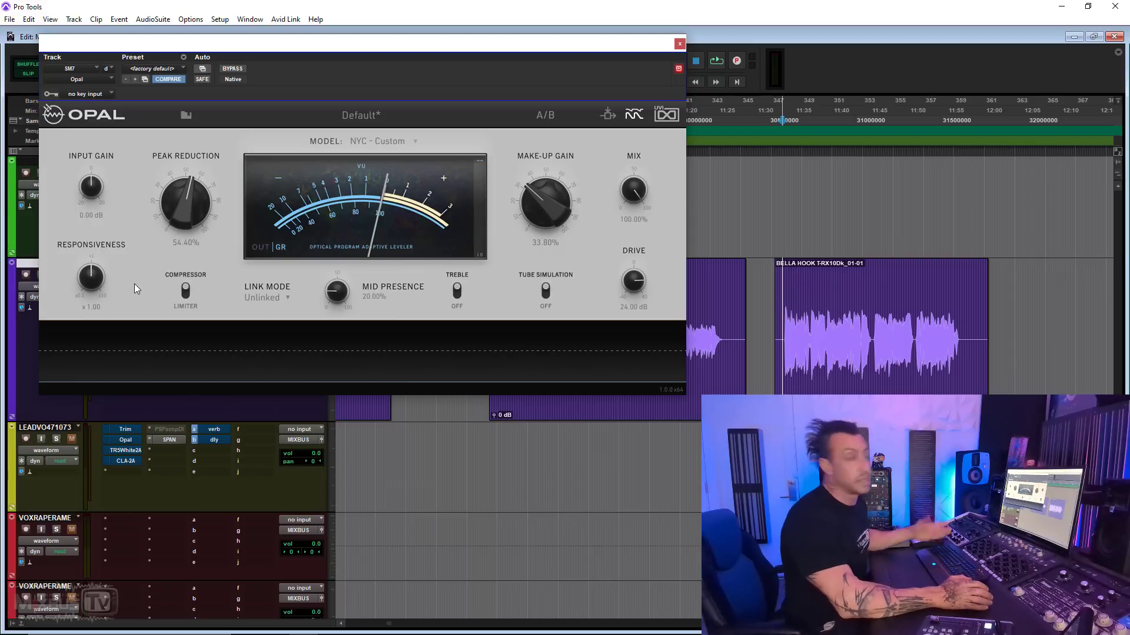
{"action": "key", "text": "space"}
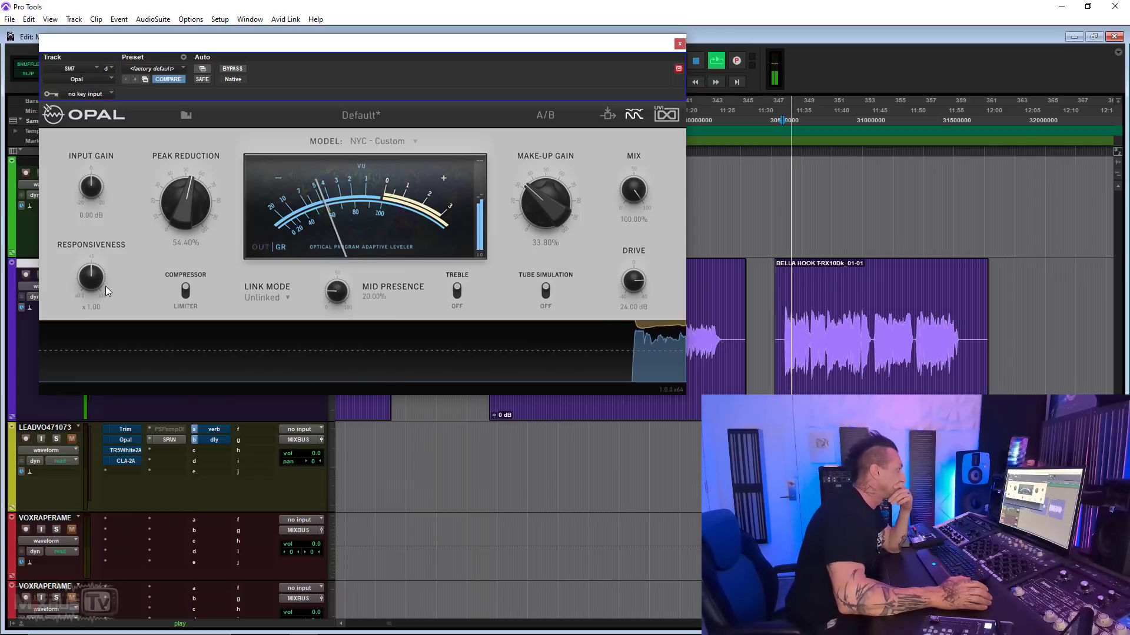
Set Mid Presence to 14.80% on the hook and compare low, high and x 1.74 Responsiveness settings, ending at x 0.10.
{"action": "left_click_drag", "start_coordinate": [339, 287], "coordinate": [339, 296]}
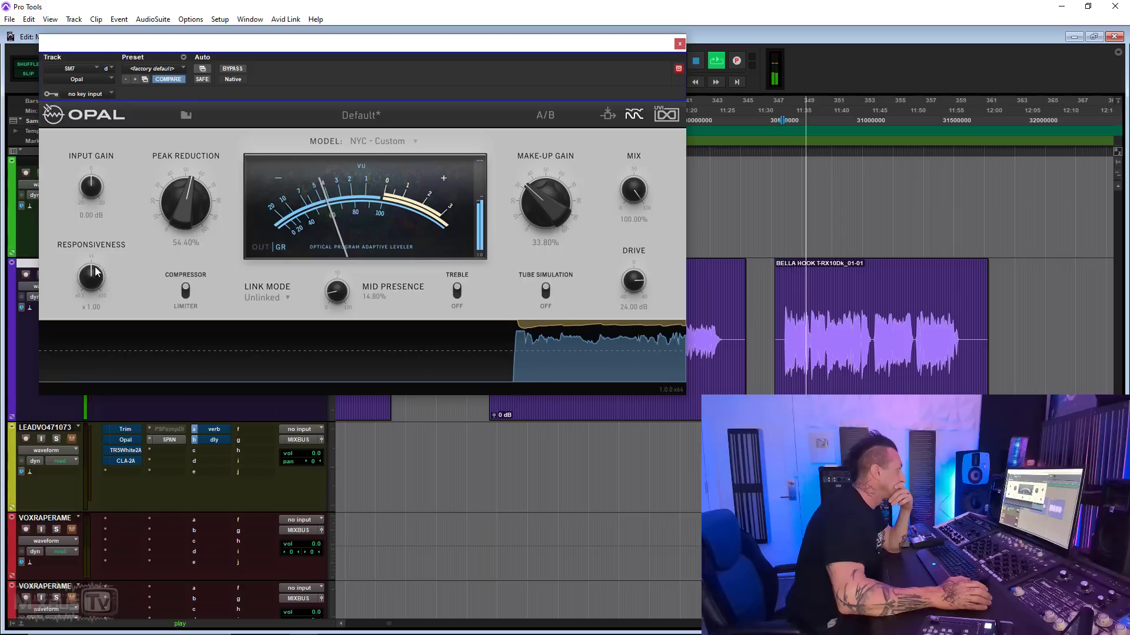
{"action": "left_click_drag", "start_coordinate": [92, 280], "coordinate": [97, 354]}
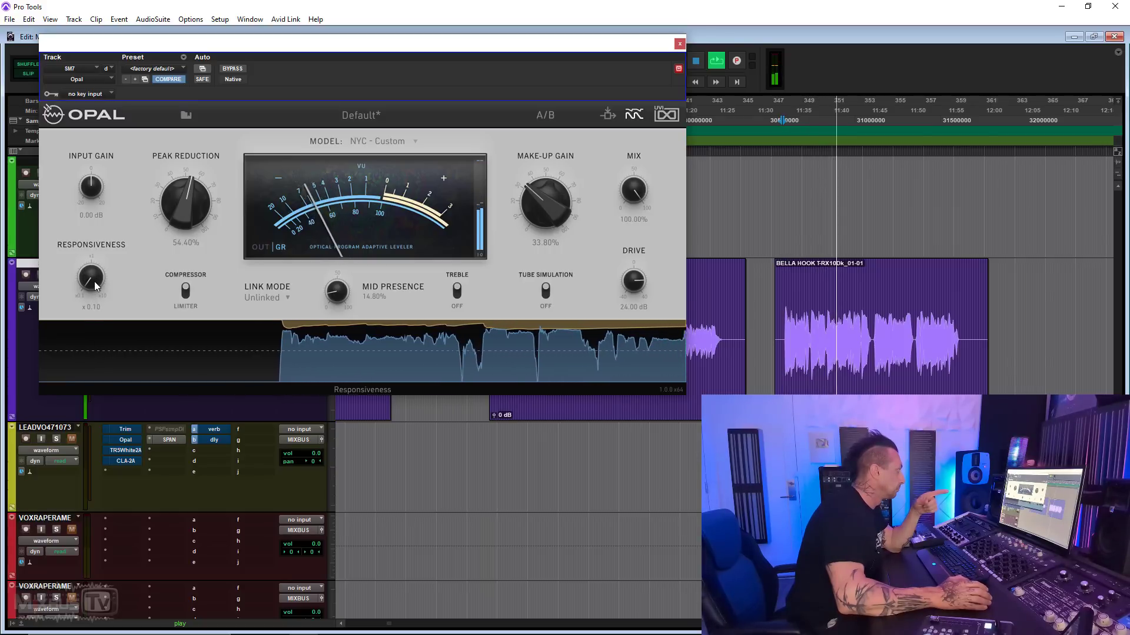
{"action": "left_click_drag", "start_coordinate": [94, 281], "coordinate": [97, 159]}
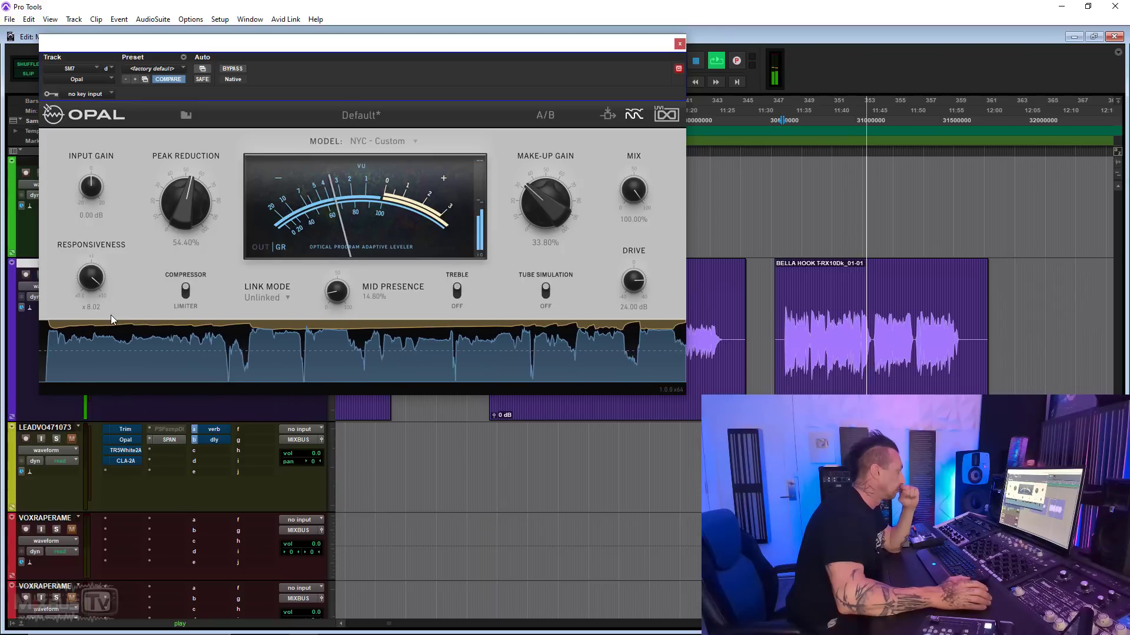
{"action": "left_click_drag", "start_coordinate": [98, 282], "coordinate": [130, 440]}
{"action": "left_click_drag", "start_coordinate": [94, 283], "coordinate": [90, 177]}
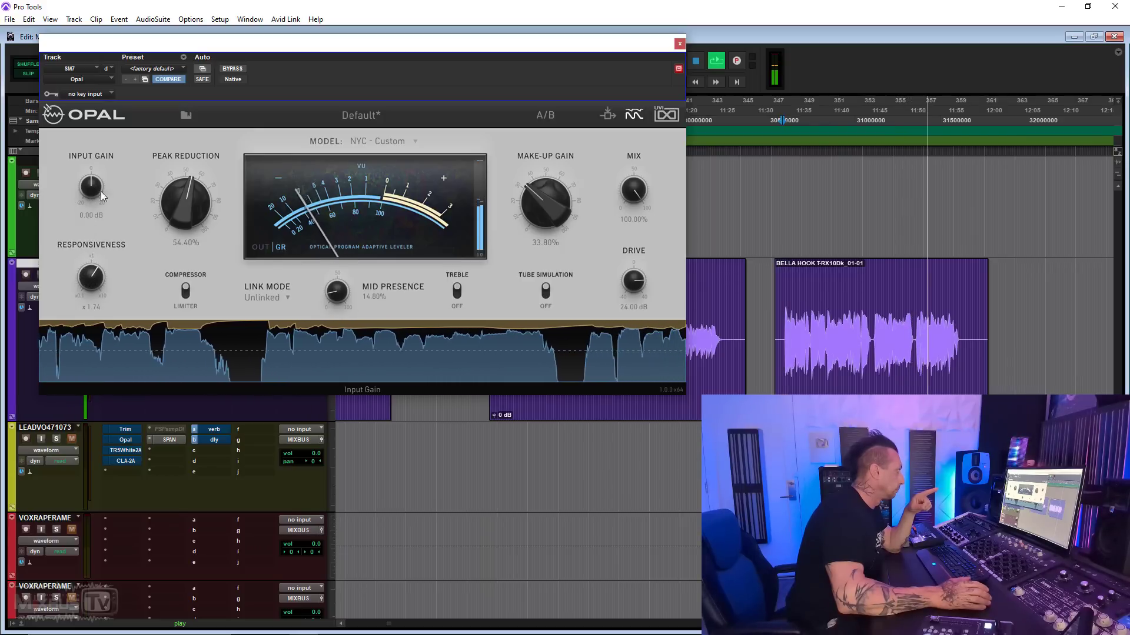
{"action": "mouse_move", "coordinate": [94, 282]}
{"action": "left_mouse_down"}
{"action": "mouse_move", "coordinate": [93, 252]}
{"action": "mouse_move", "coordinate": [91, 294]}
{"action": "left_mouse_up"}
{"action": "key", "text": "space"}
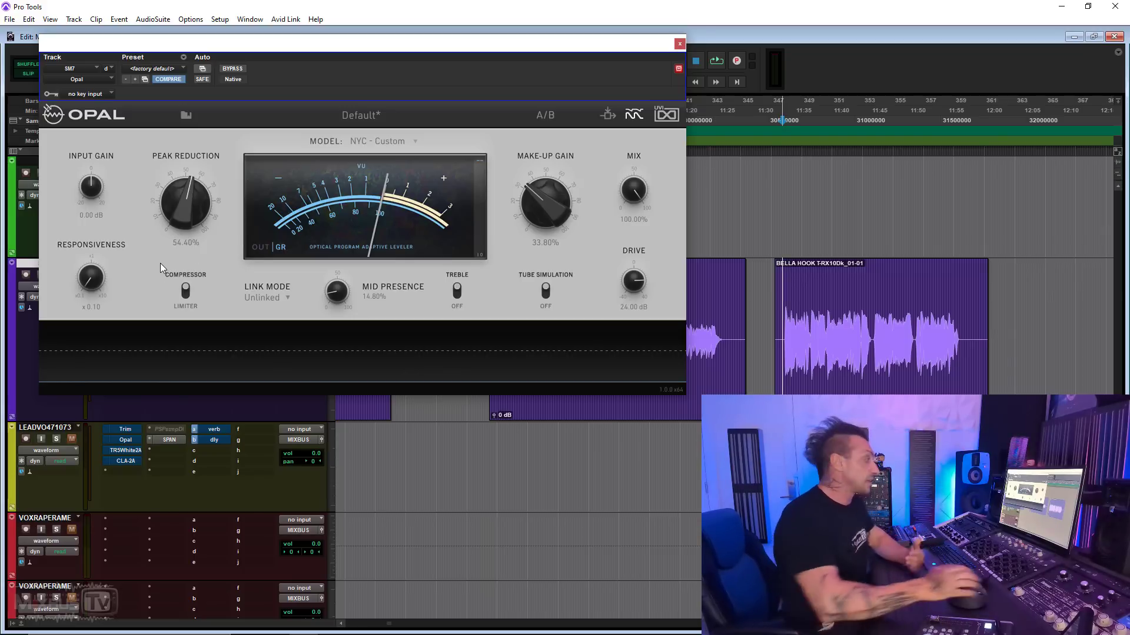
{"action": "left_click", "coordinate": [400, 140]}
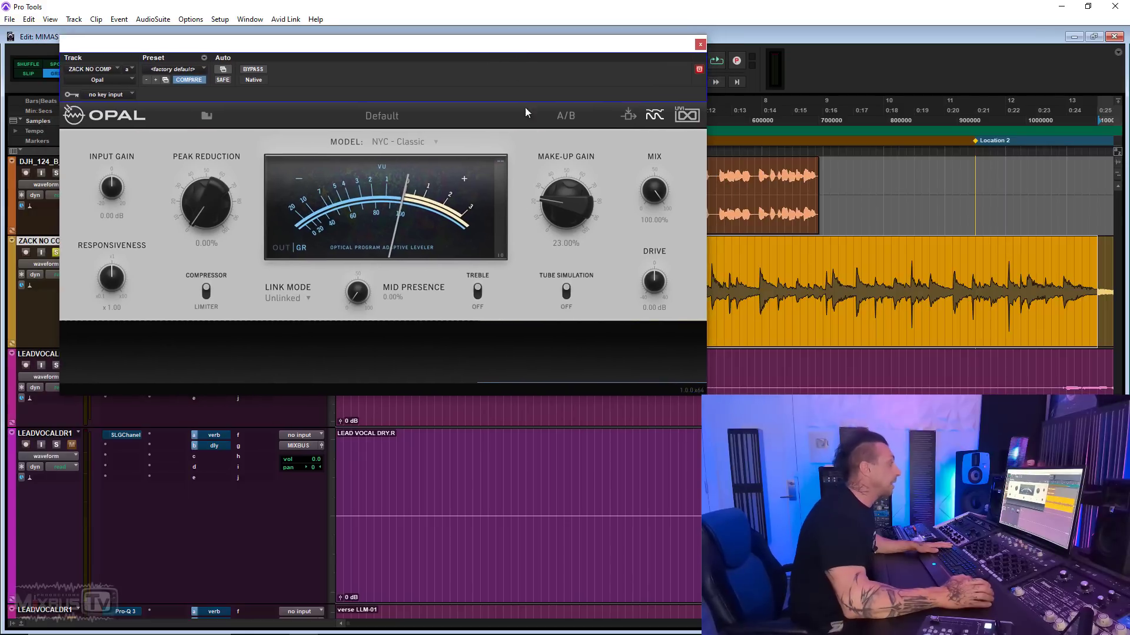
Play the soloed yellow track with Drive at 25.60 dB, compare tube simulation off and on, then reset Drive to 0.00 dB.
{"action": "key", "text": "space"}
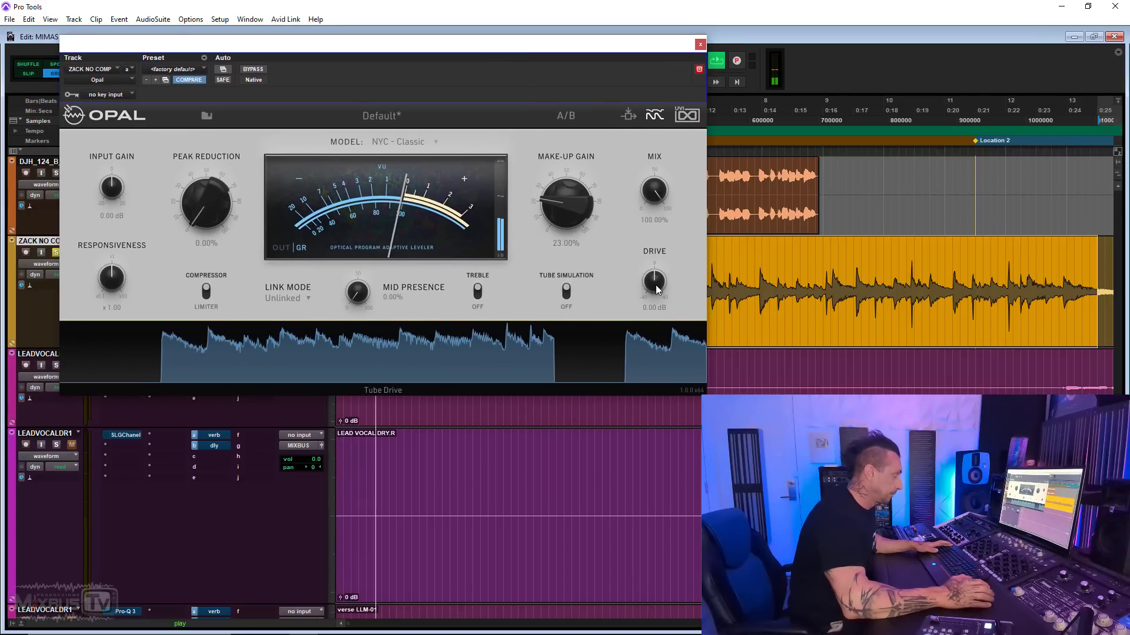
{"action": "left_click_drag", "start_coordinate": [656, 285], "coordinate": [650, 238]}
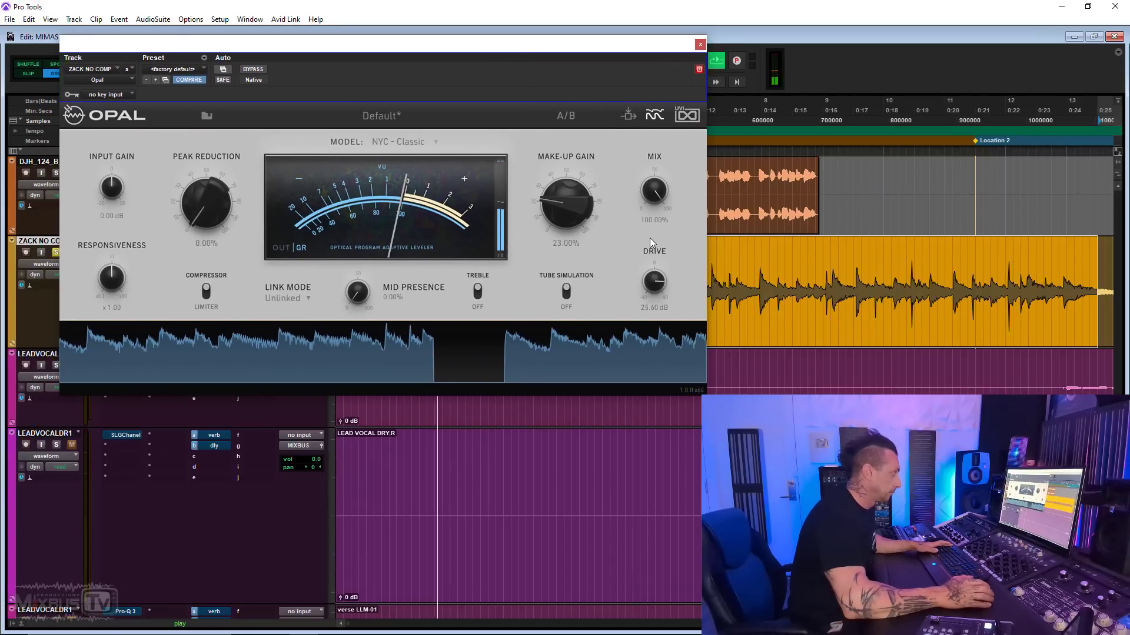
{"action": "left_click", "coordinate": [568, 293]}
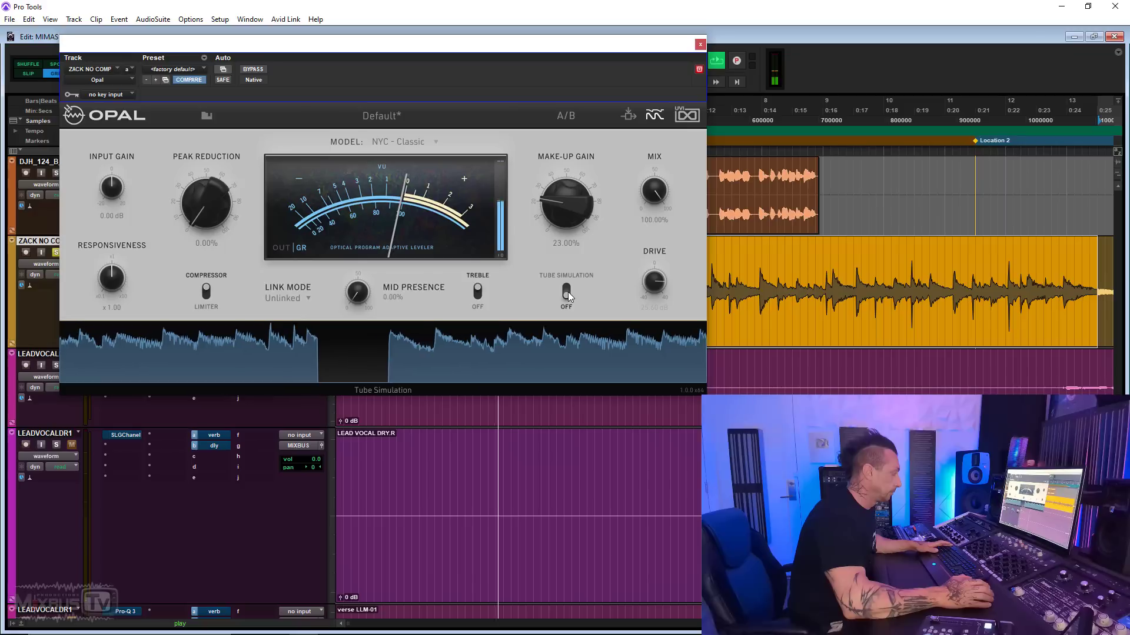
{"action": "left_click", "coordinate": [567, 292]}
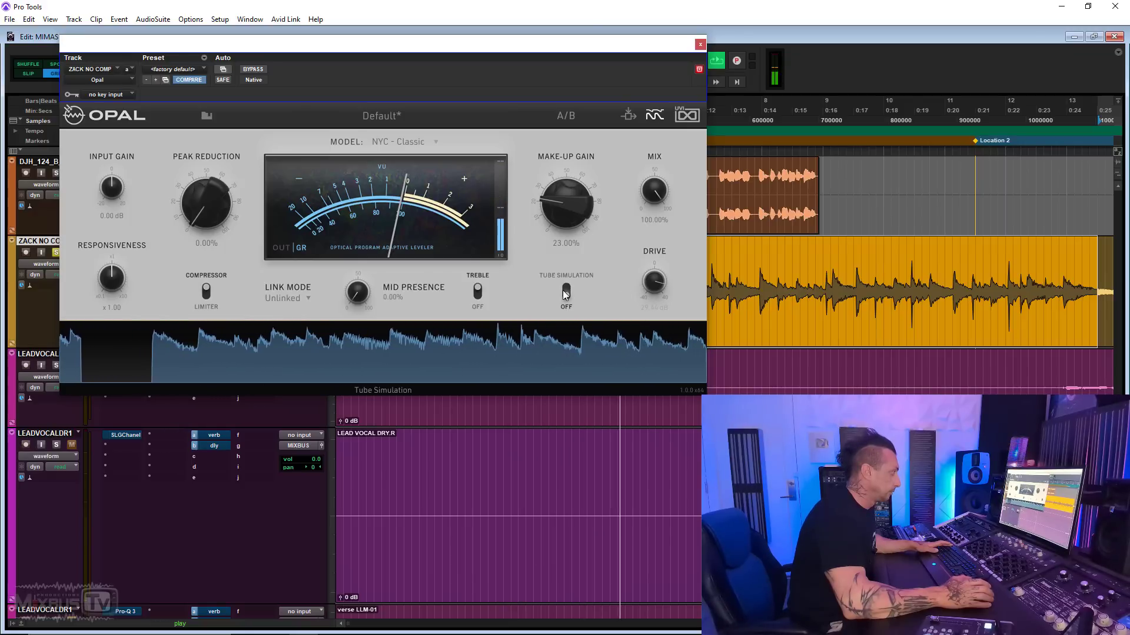
{"action": "double_click", "coordinate": [652, 282]}
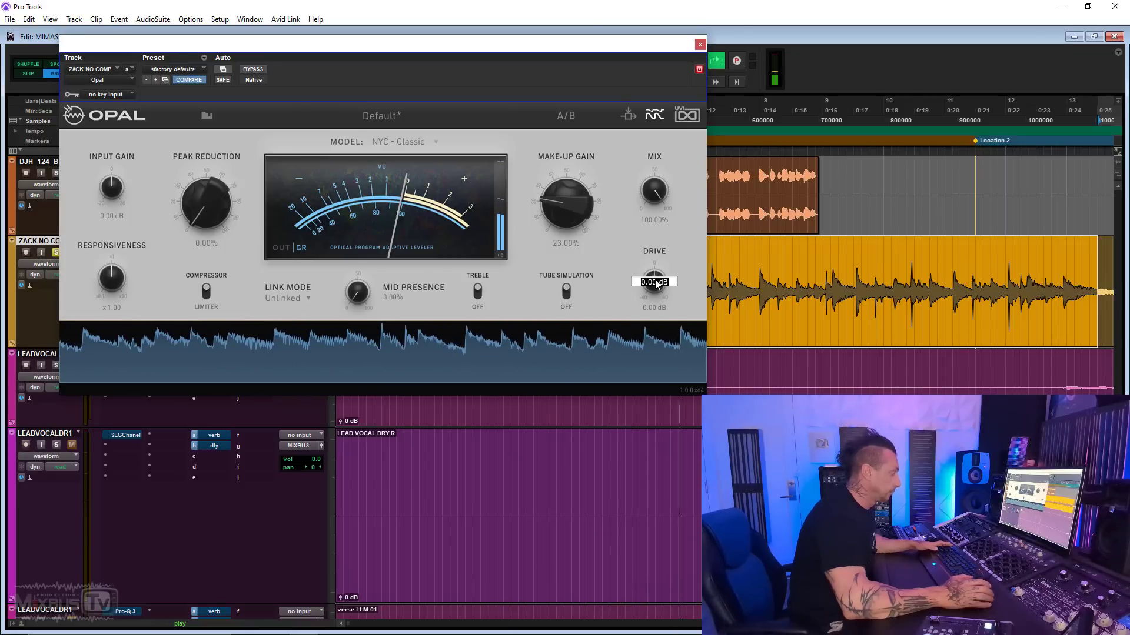
{"action": "key", "text": "Return"}
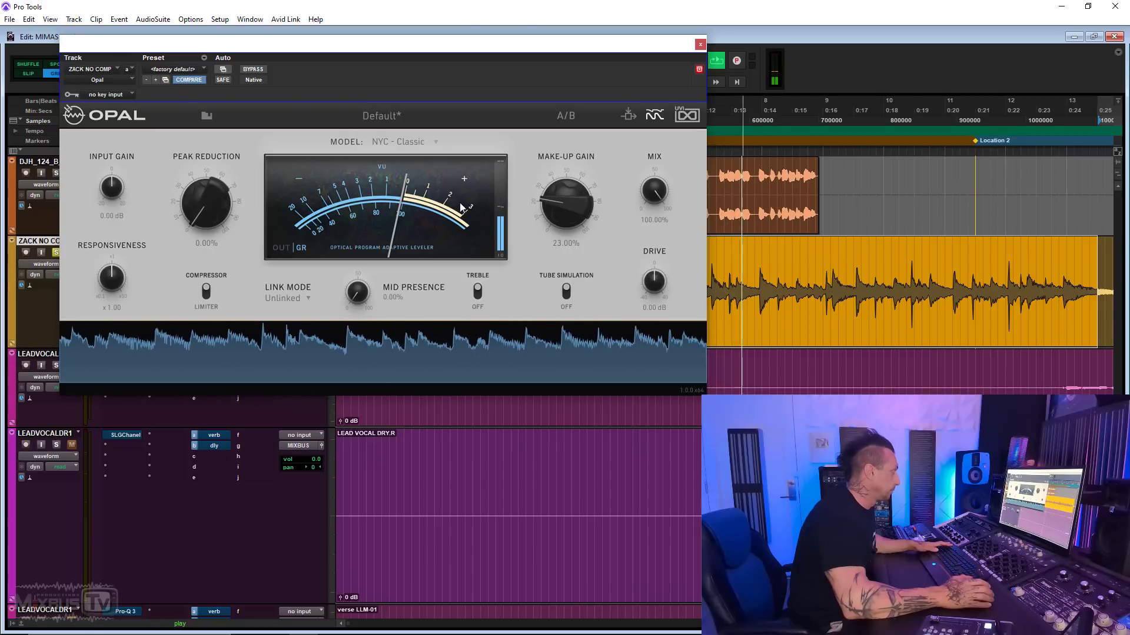
Set Peak Reduction to 45.60% and Make-Up Gain to 34.60% on the yellow track, comparing the compressed sound with bypass.
{"action": "left_click_drag", "start_coordinate": [214, 204], "coordinate": [211, 140]}
{"action": "left_click_drag", "start_coordinate": [558, 207], "coordinate": [549, 193]}
{"action": "left_click", "coordinate": [255, 71]}
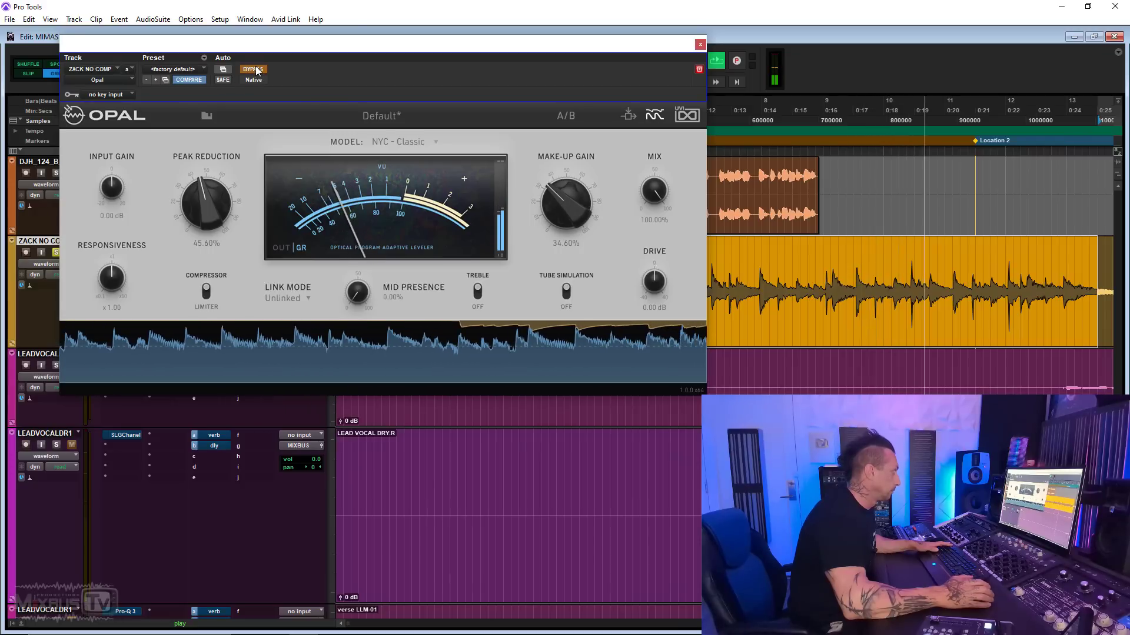
{"action": "left_click", "coordinate": [255, 70]}
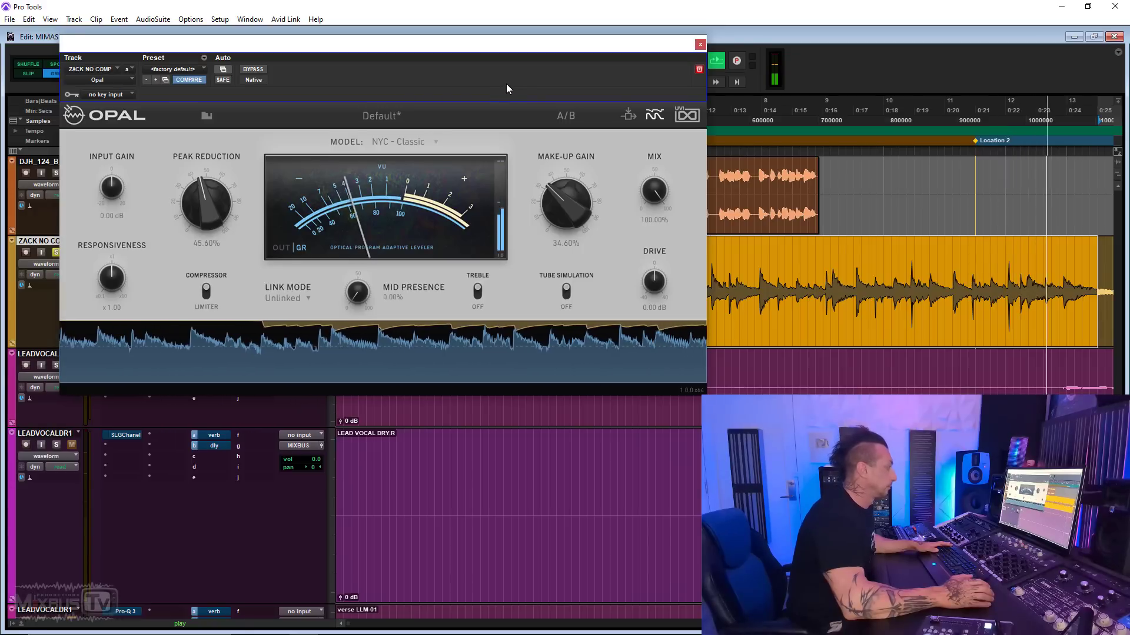
{"action": "key", "text": "space"}
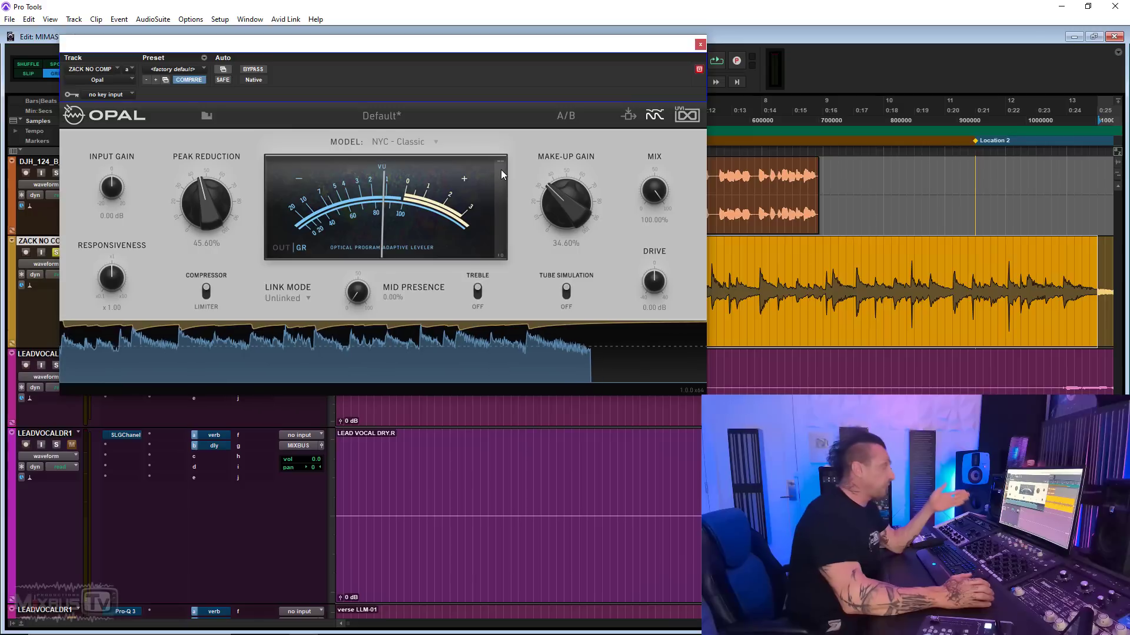
{"action": "left_click", "coordinate": [826, 262]}
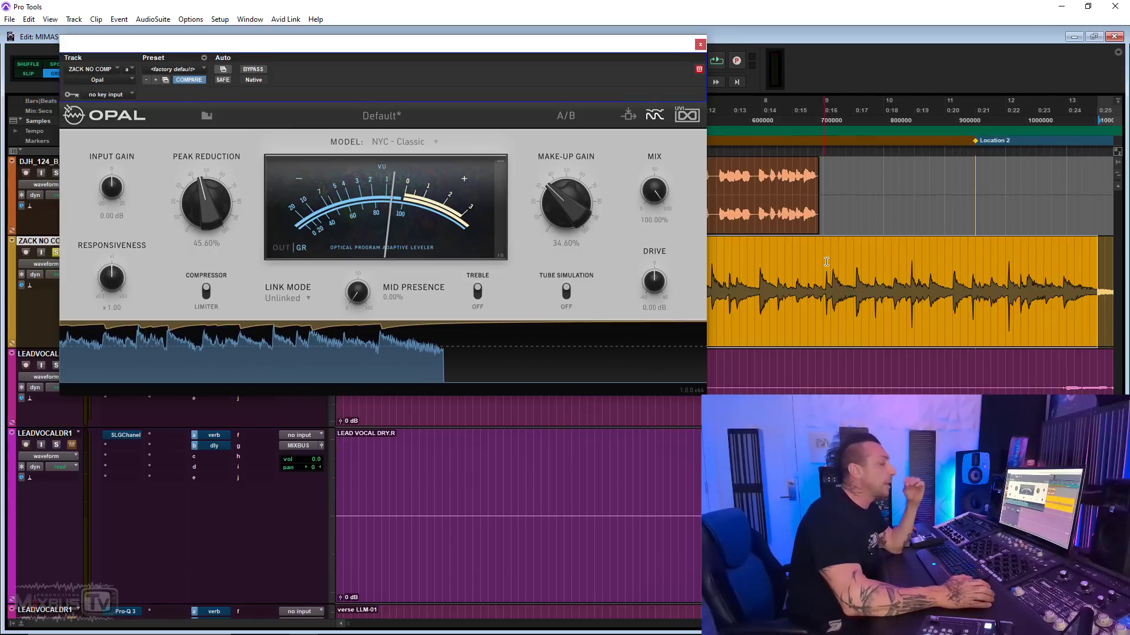
{"action": "left_click", "coordinate": [899, 274]}
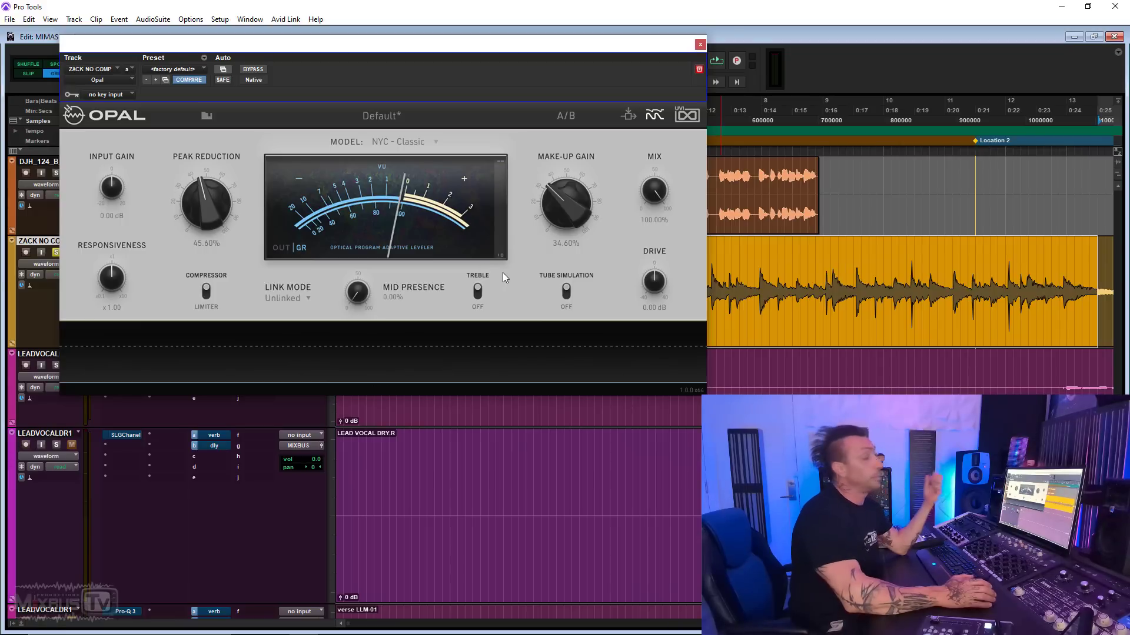
Switch the model to LAX - Swift and set Peak Reduction to 34.80% during playback.
{"action": "left_click", "coordinate": [412, 143]}
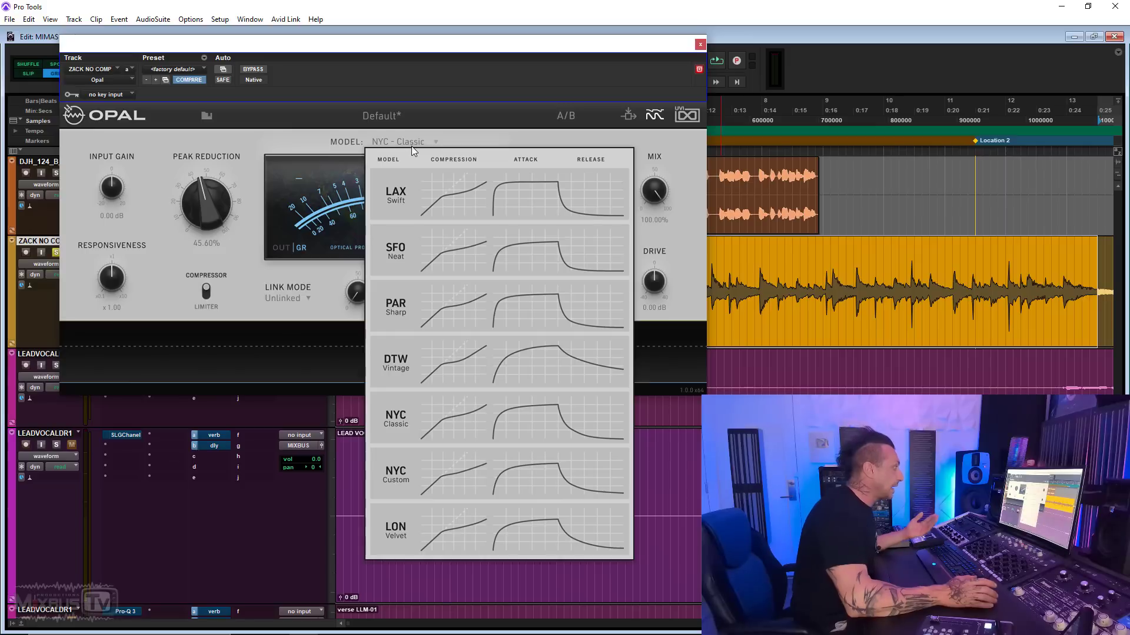
{"action": "left_click", "coordinate": [467, 202]}
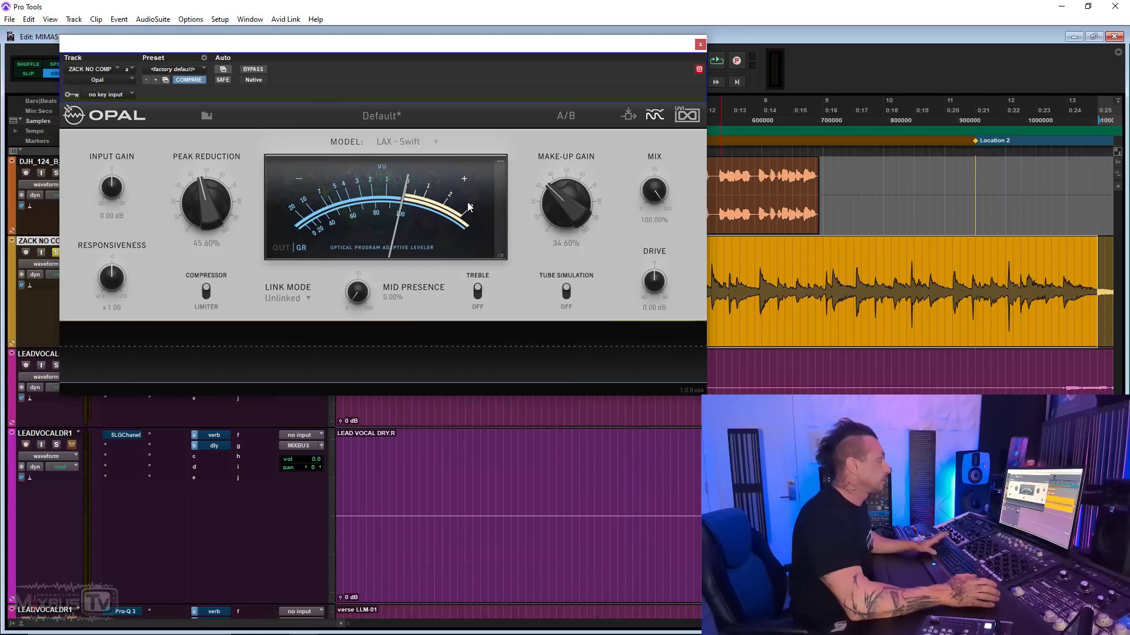
{"action": "key", "text": "space"}
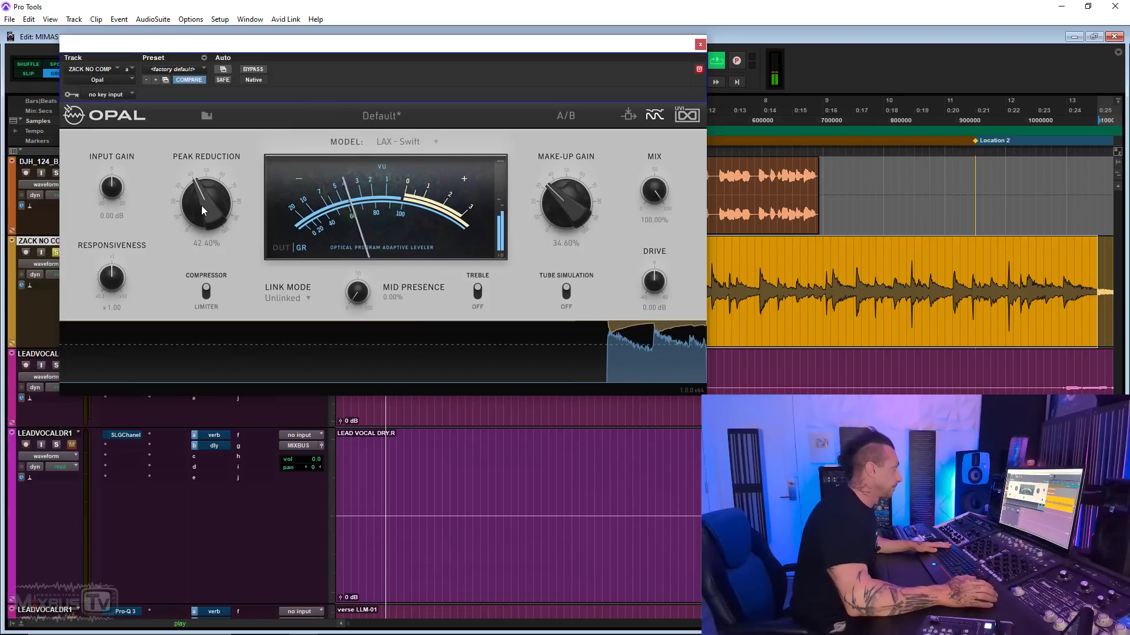
{"action": "left_click_drag", "start_coordinate": [201, 206], "coordinate": [202, 210]}
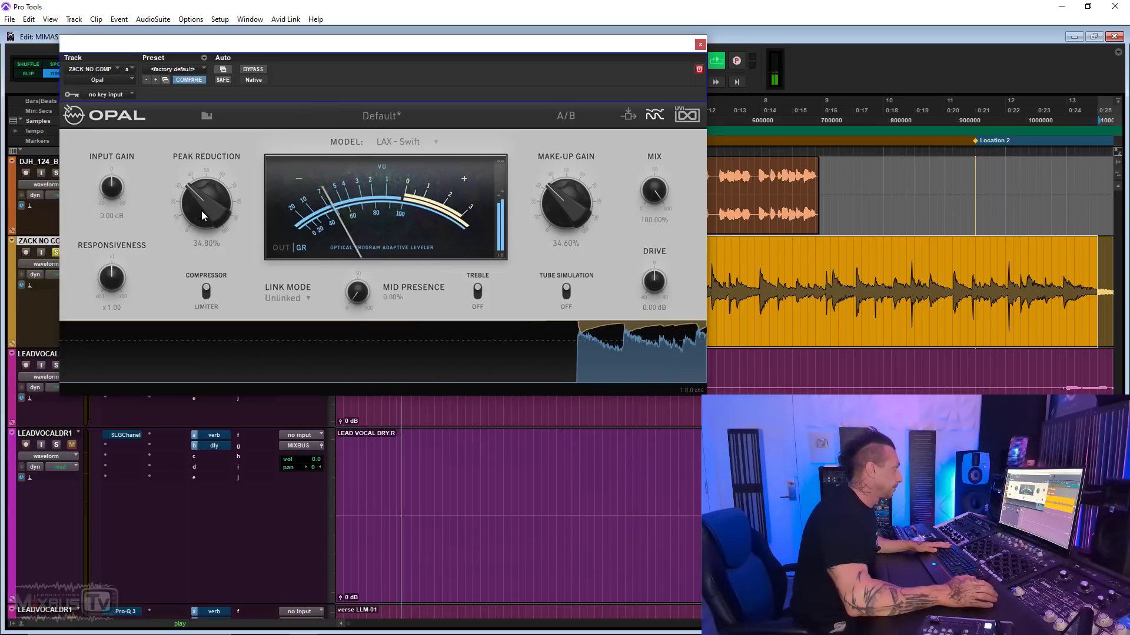
Switch the model to PAR - Sharp, compare it with bypass, and set Peak Reduction to 39.60%.
{"action": "left_click", "coordinate": [404, 143]}
{"action": "left_click", "coordinate": [493, 316]}
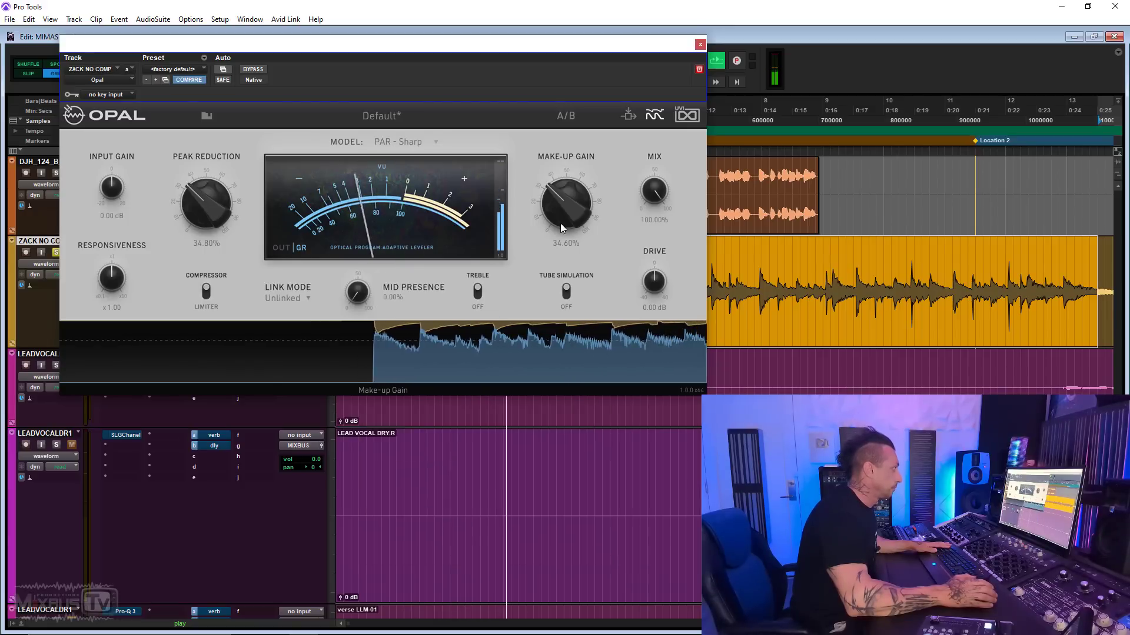
{"action": "left_click", "coordinate": [258, 74]}
{"action": "left_click", "coordinate": [259, 71]}
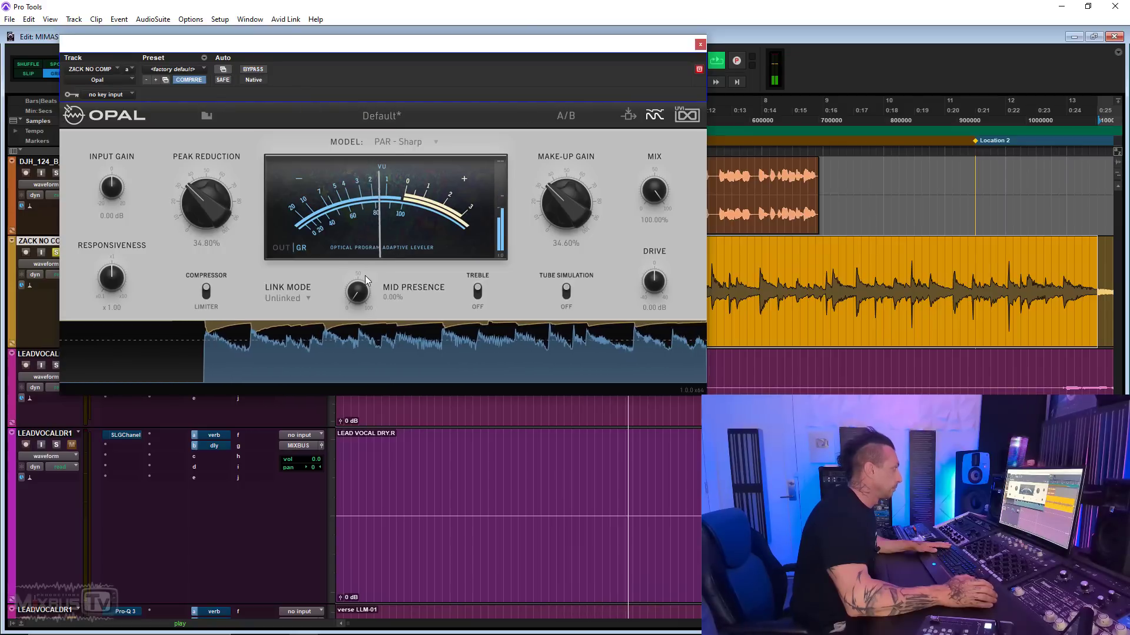
{"action": "left_click_drag", "start_coordinate": [216, 217], "coordinate": [213, 207]}
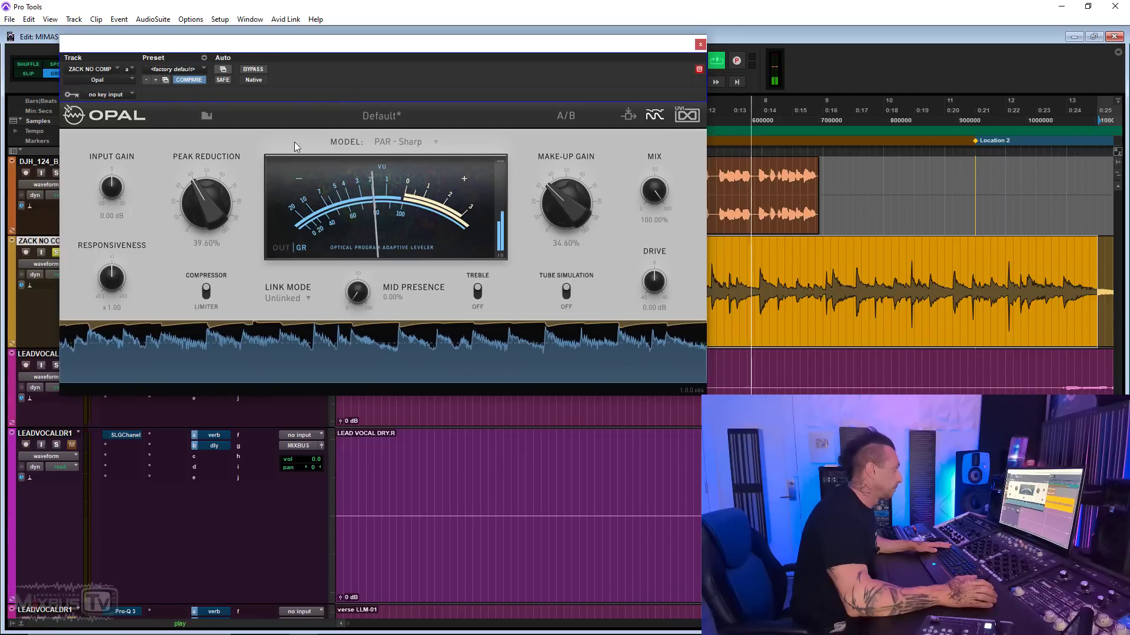
Switch the model to NYC - Custom and play the track with Responsiveness at x 4.70 and Peak Reduction at 36.40%.
{"action": "left_click", "coordinate": [400, 142]}
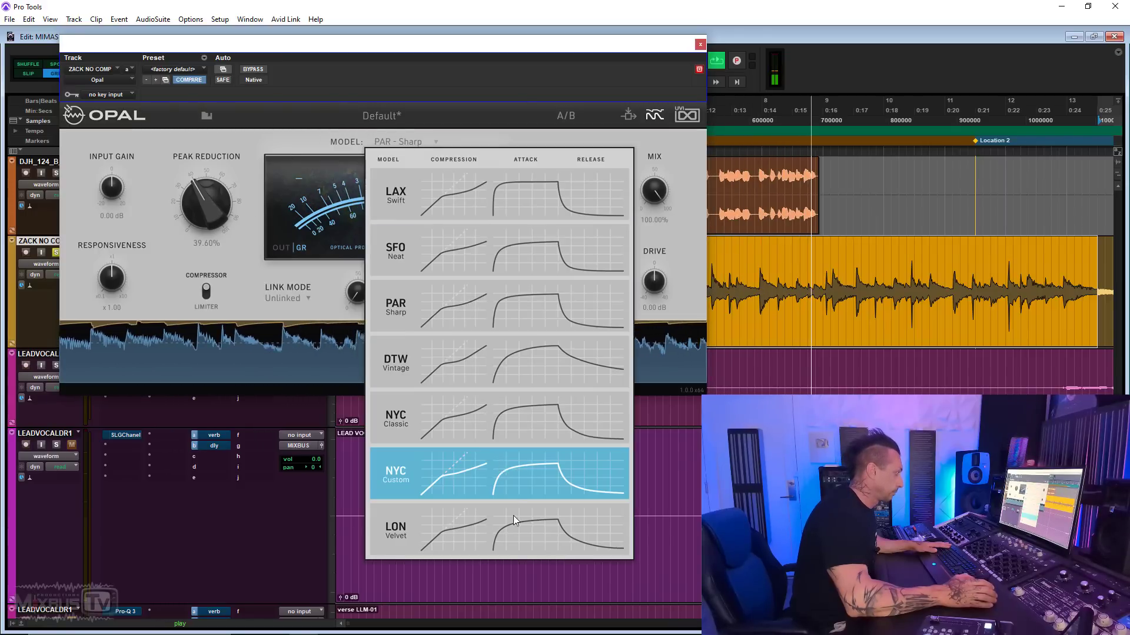
{"action": "left_click", "coordinate": [520, 477]}
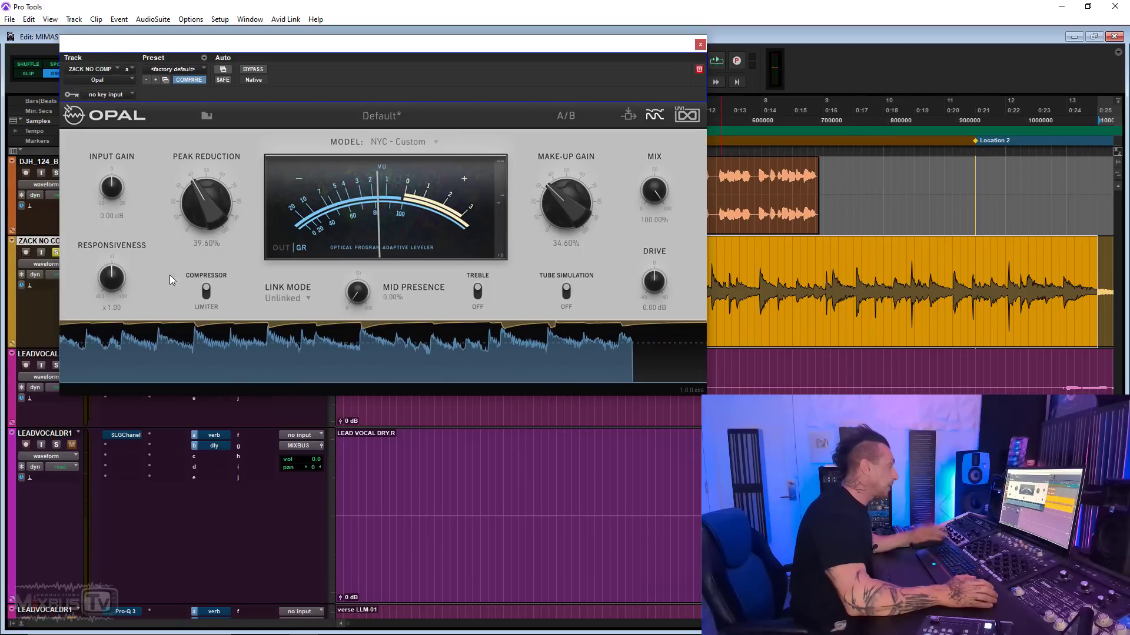
{"action": "key", "text": "space"}
{"action": "left_click_drag", "start_coordinate": [112, 278], "coordinate": [107, 231]}
{"action": "left_click_drag", "start_coordinate": [195, 202], "coordinate": [196, 206]}
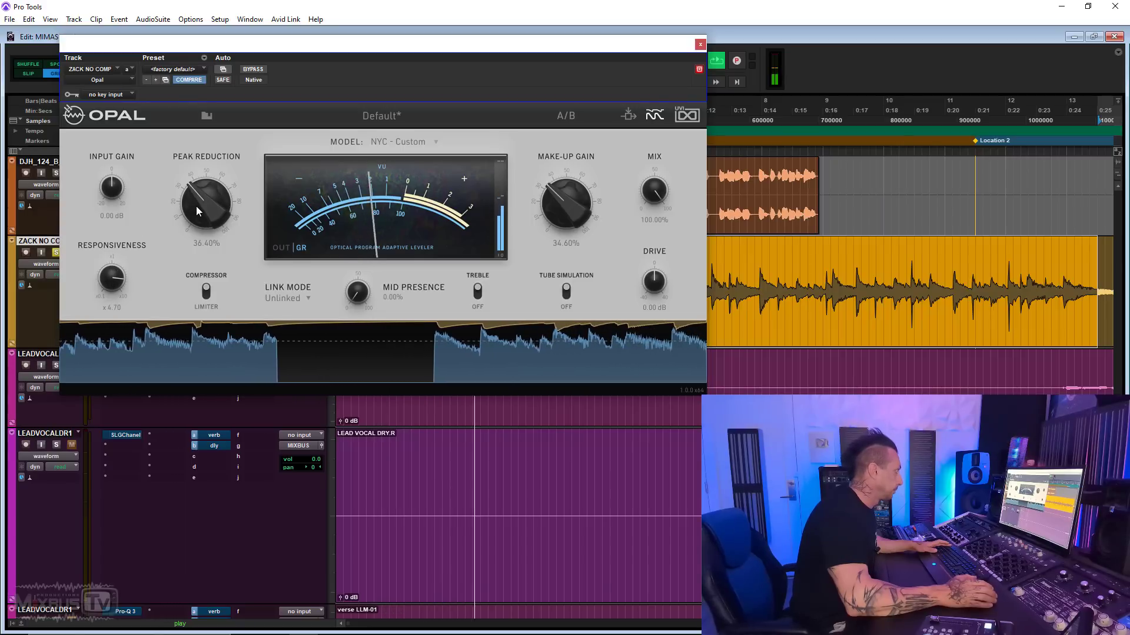
Set Mid Presence to 27.20%, Peak Reduction to 48.40% and Make-Up Gain to 33.00%, comparing the result with bypass.
{"action": "left_click_drag", "start_coordinate": [356, 292], "coordinate": [353, 252]}
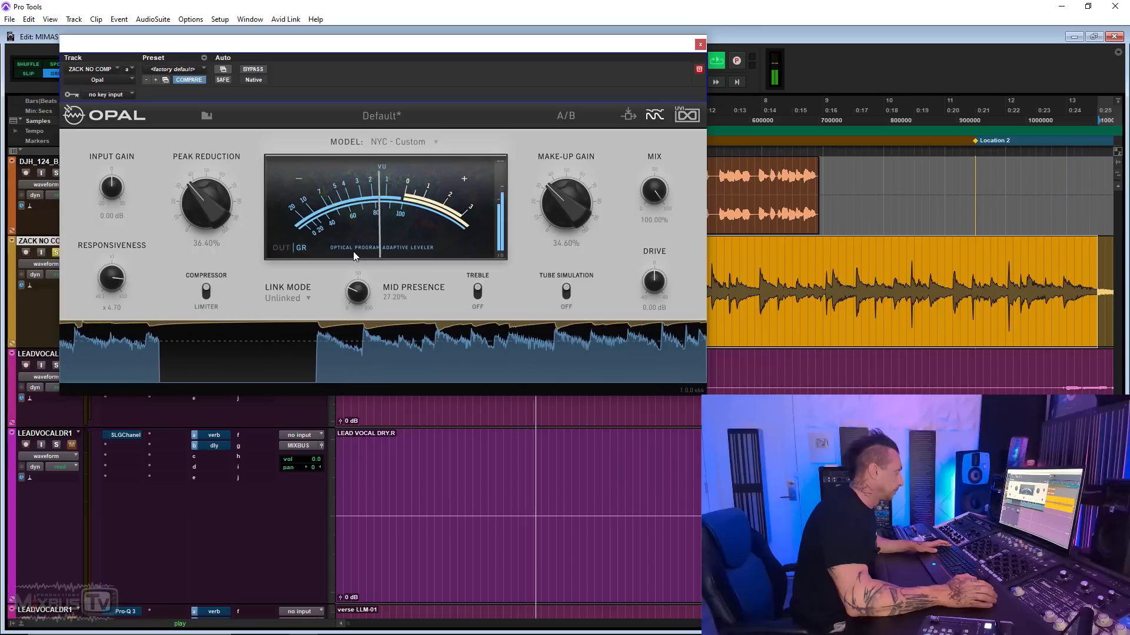
{"action": "left_click_drag", "start_coordinate": [218, 206], "coordinate": [207, 188]}
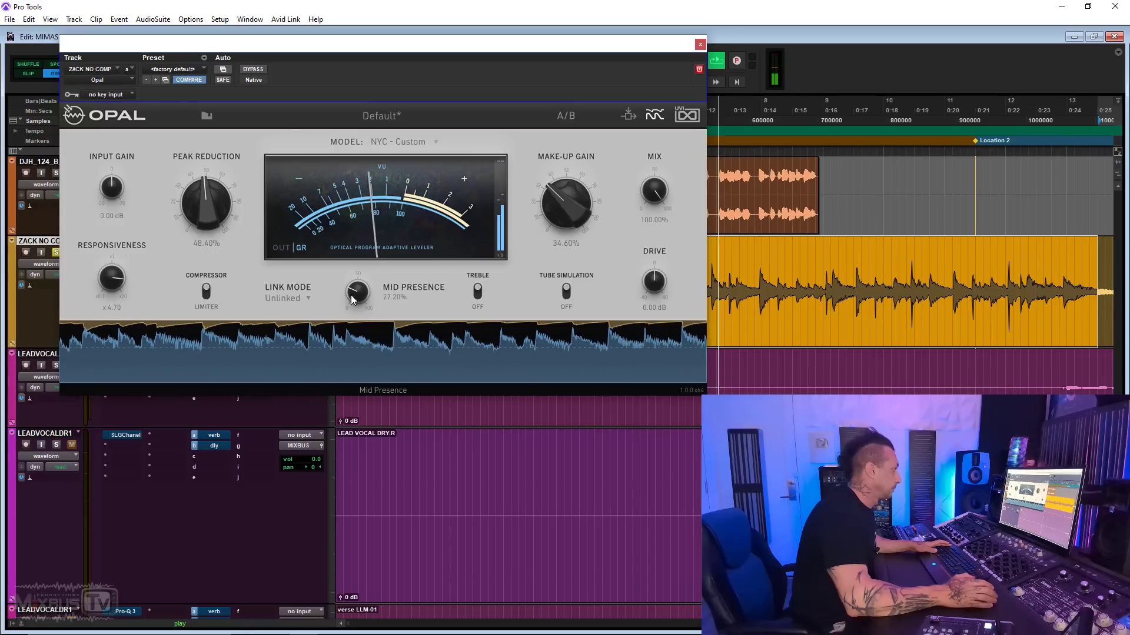
{"action": "left_click", "coordinate": [262, 69]}
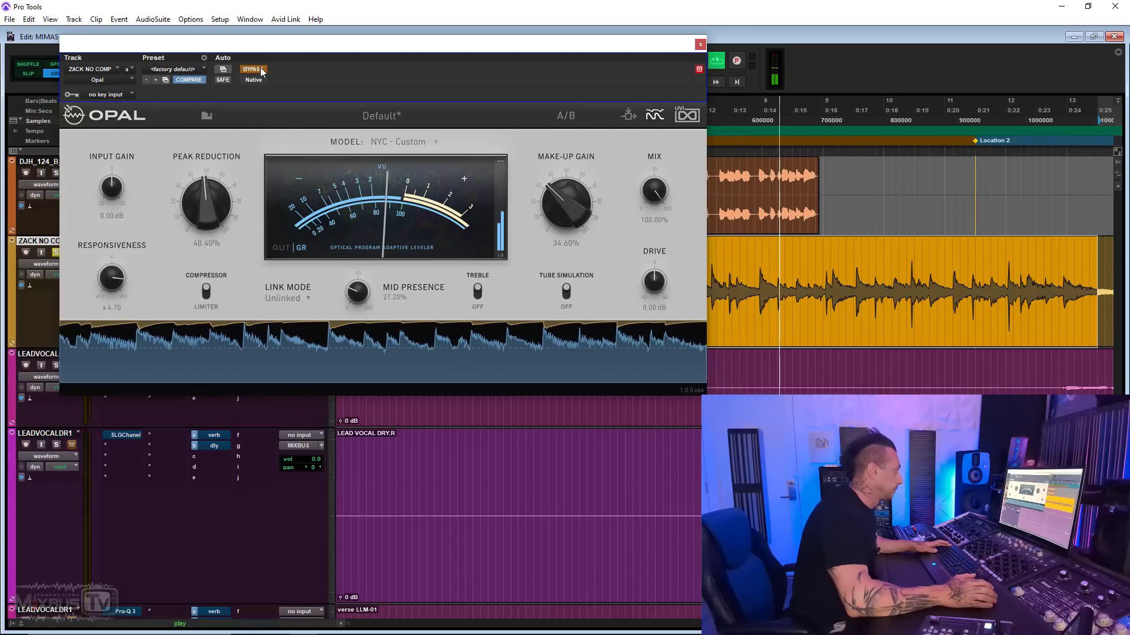
{"action": "left_click", "coordinate": [263, 69]}
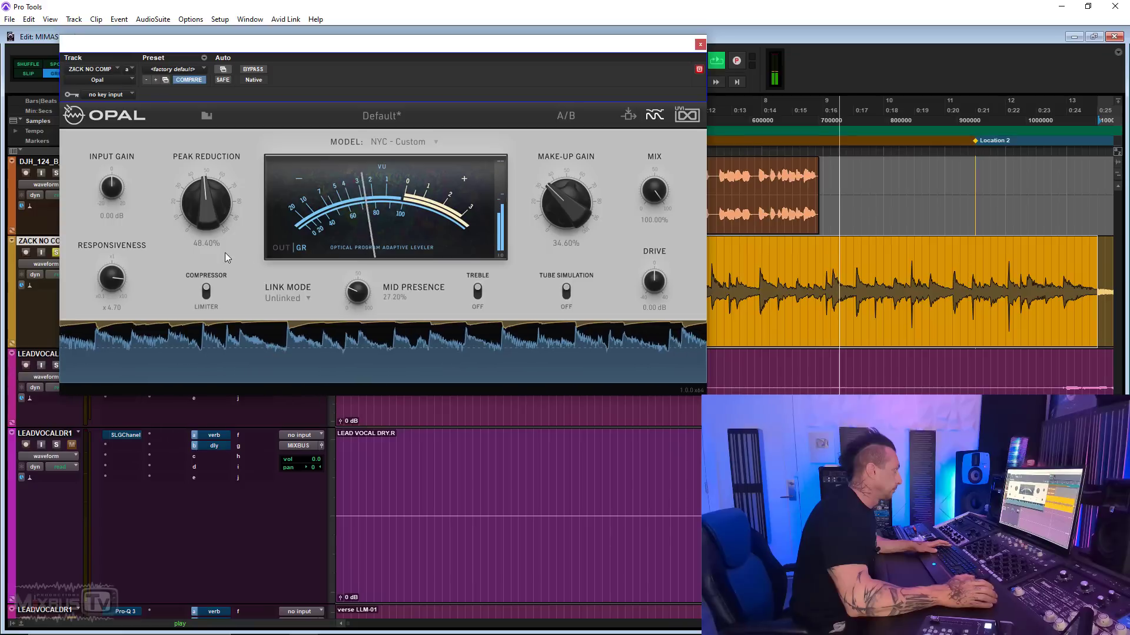
{"action": "left_click_drag", "start_coordinate": [566, 203], "coordinate": [563, 202]}
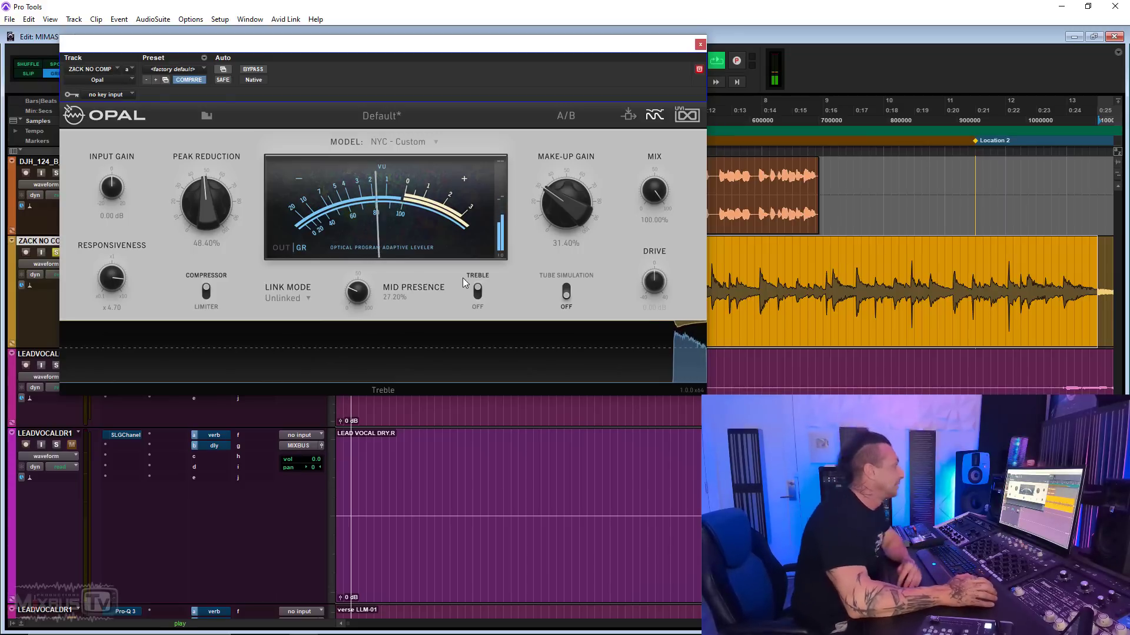
{"action": "left_click", "coordinate": [256, 71]}
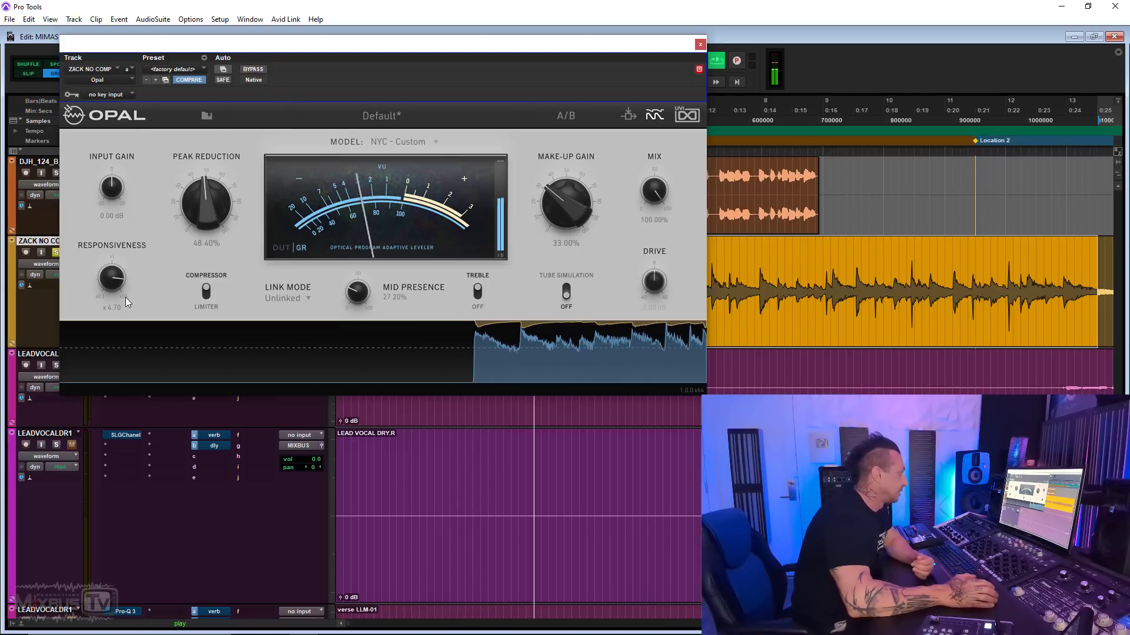
Switch from Compressor to Limiter mode and set Responsiveness to x 6.08 during playback.
{"action": "left_click", "coordinate": [207, 292]}
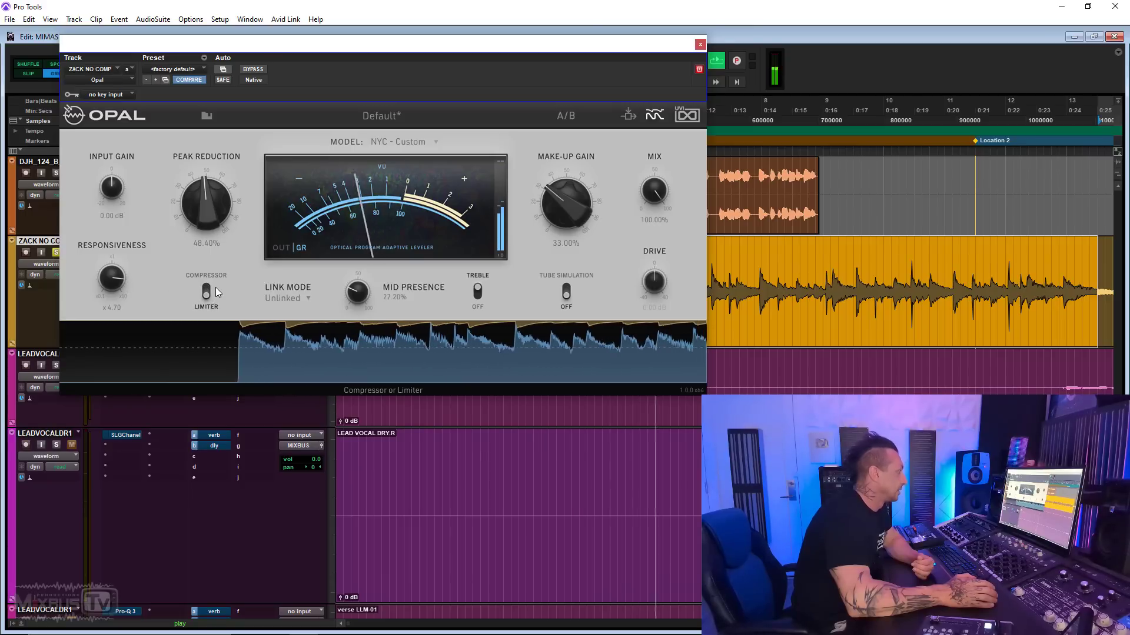
{"action": "left_click_drag", "start_coordinate": [112, 280], "coordinate": [112, 268]}
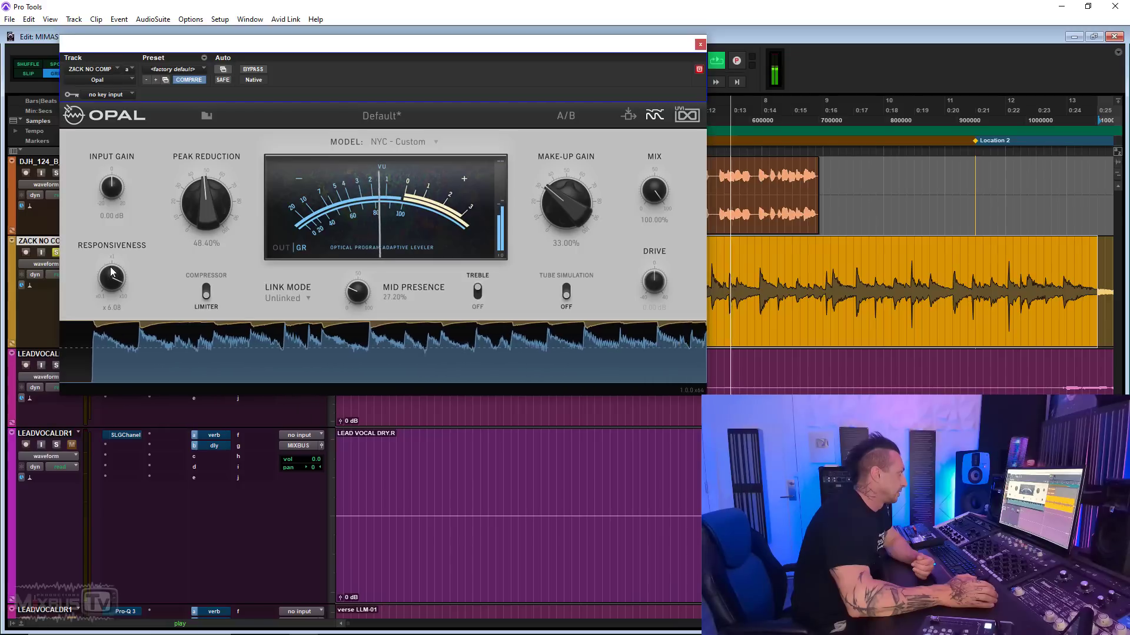
Compare the Limiter setting with bypass, and set Make-Up Gain to 30.60% and Responsiveness to x 4.70.
{"action": "left_click", "coordinate": [253, 70]}
{"action": "left_click", "coordinate": [253, 69]}
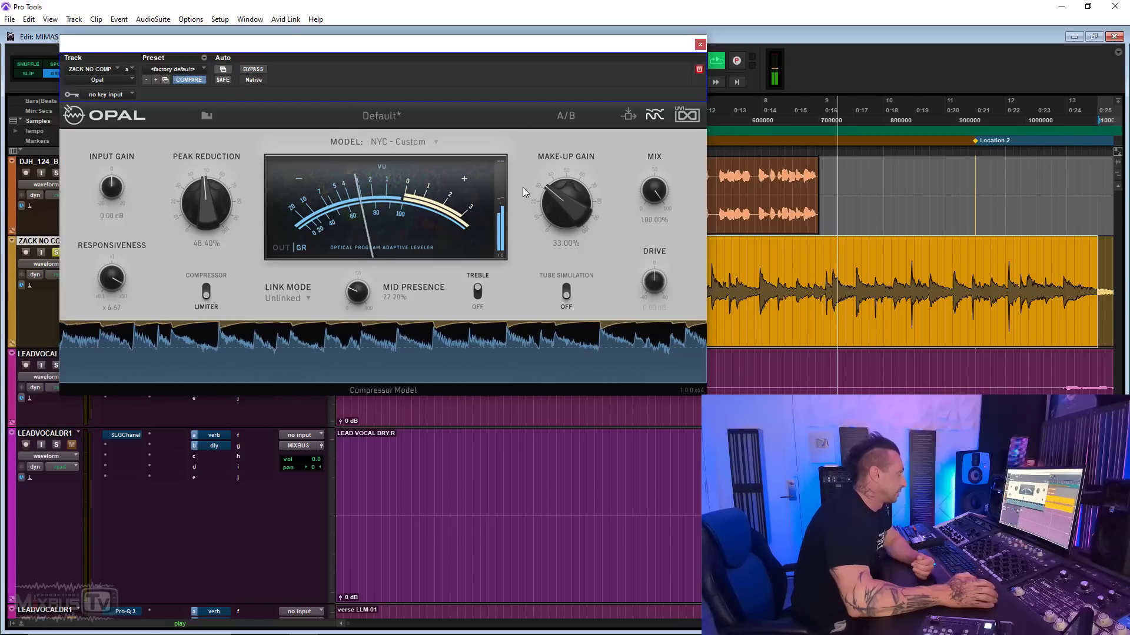
{"action": "left_click_drag", "start_coordinate": [553, 191], "coordinate": [553, 200]}
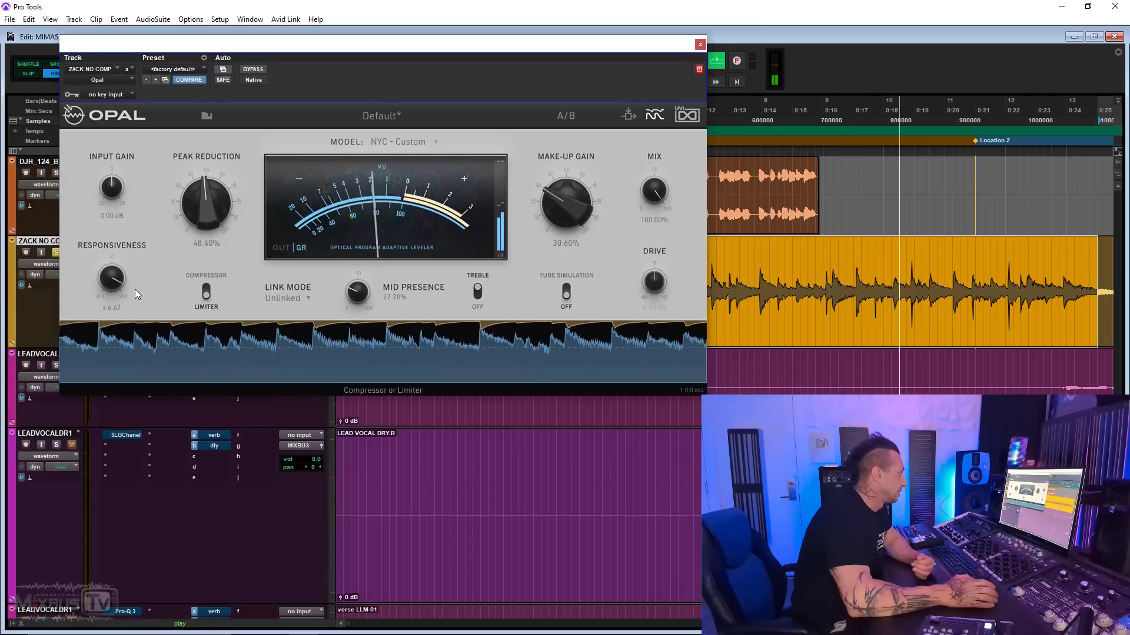
{"action": "left_click_drag", "start_coordinate": [114, 278], "coordinate": [115, 292]}
Audition the LAX - Swift model, switch to DTW - Vintage and restart playback.
{"action": "left_click", "coordinate": [406, 141]}
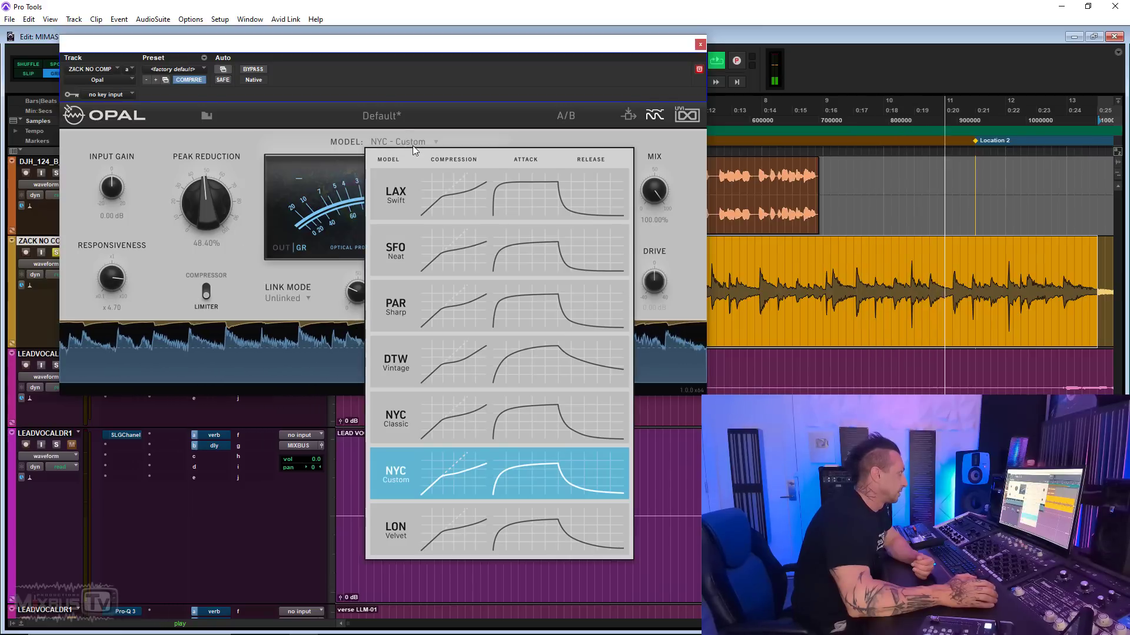
{"action": "left_click", "coordinate": [477, 191]}
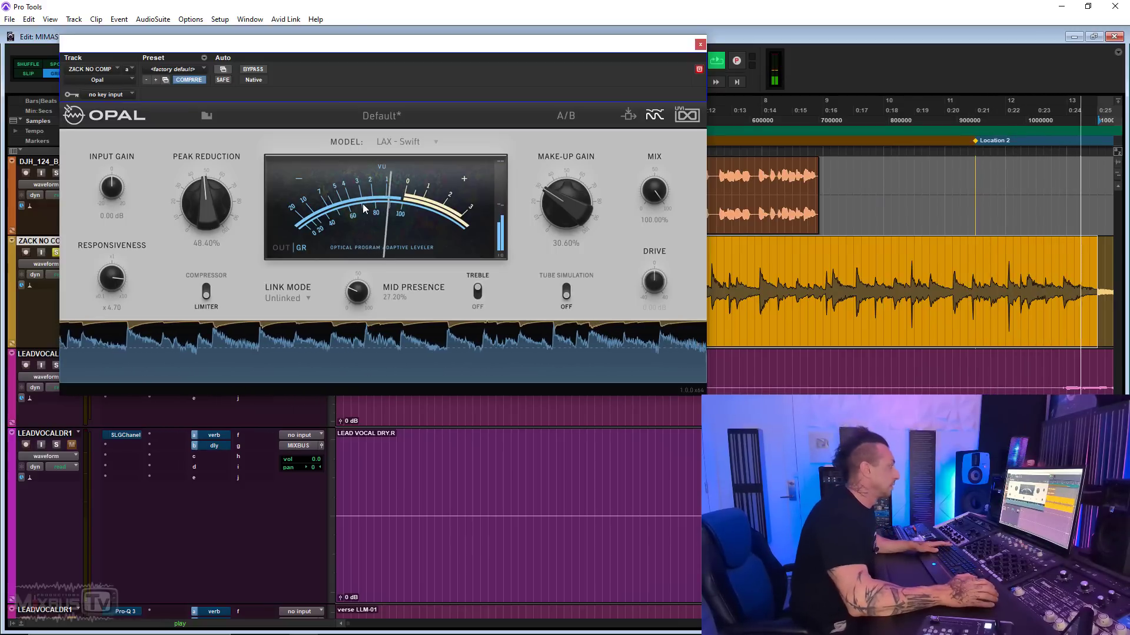
{"action": "left_click", "coordinate": [408, 140]}
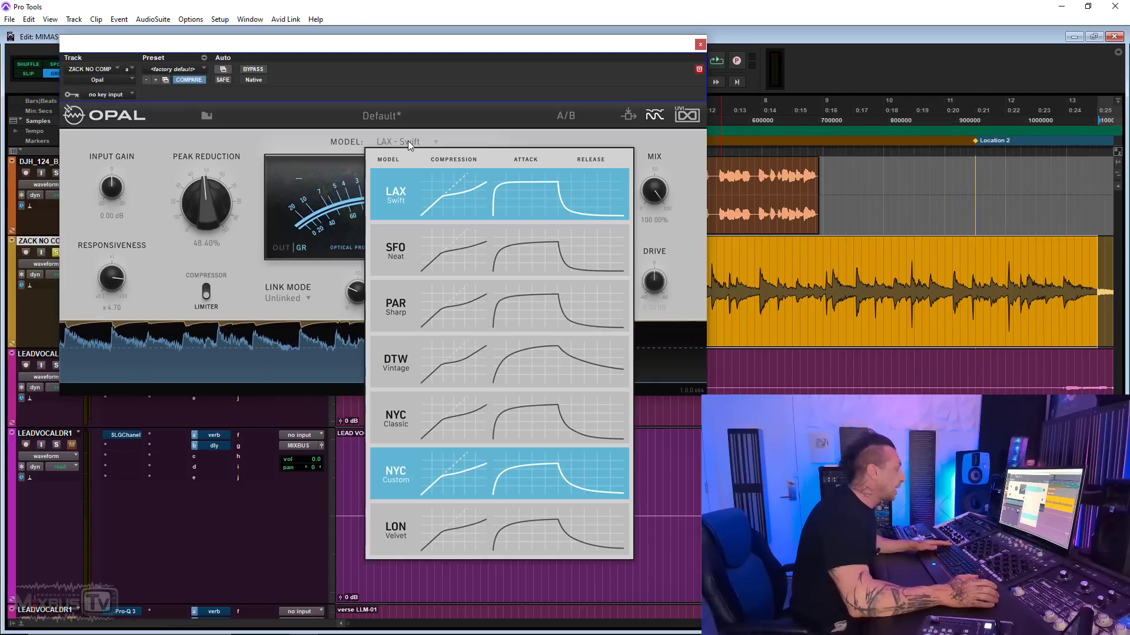
{"action": "left_click", "coordinate": [507, 371]}
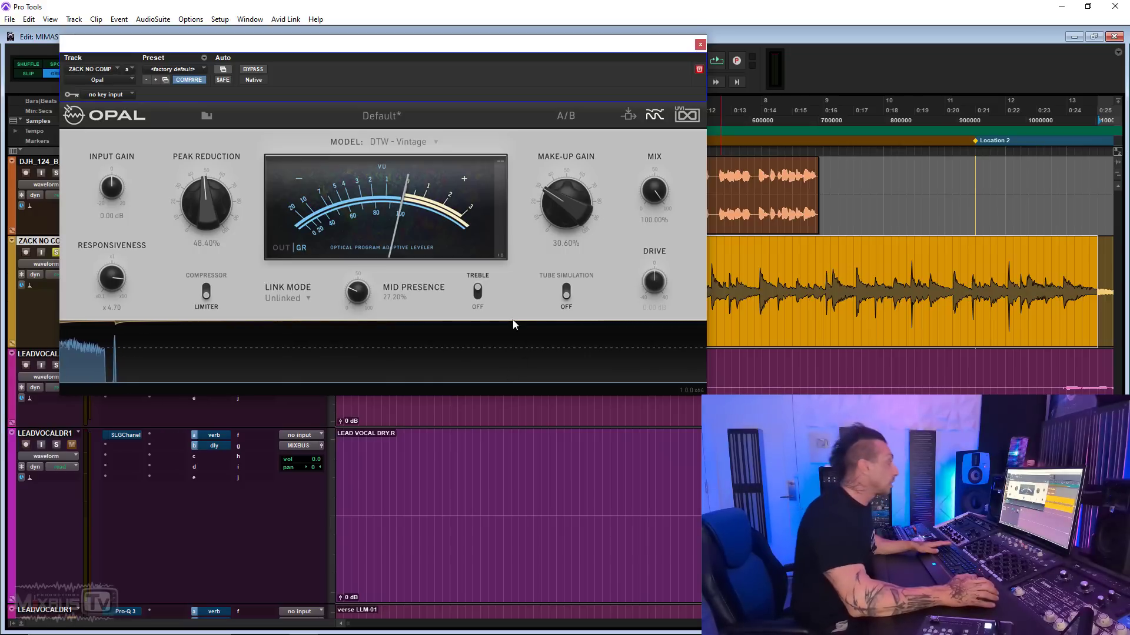
{"action": "key", "text": "space"}
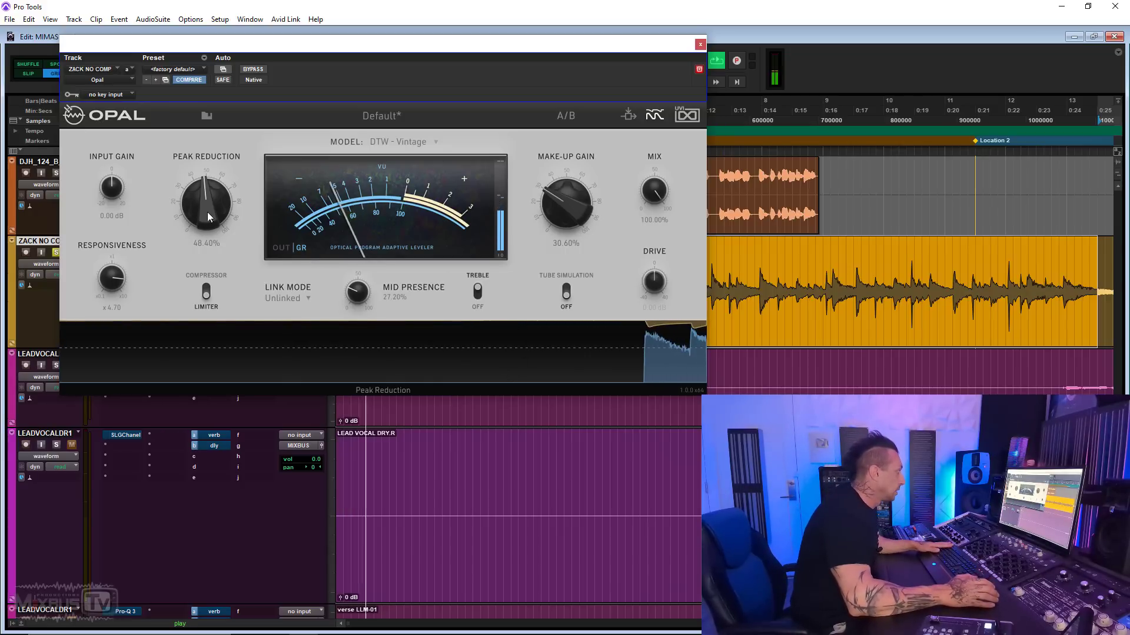
Set Peak Reduction to 45.60%, Responsiveness to x 5.55 and Make-Up Gain to 31.80%, comparing the result with bypass.
{"action": "scroll", "coordinate": [207, 211], "scroll_direction": "down", "scroll_amount": 2}
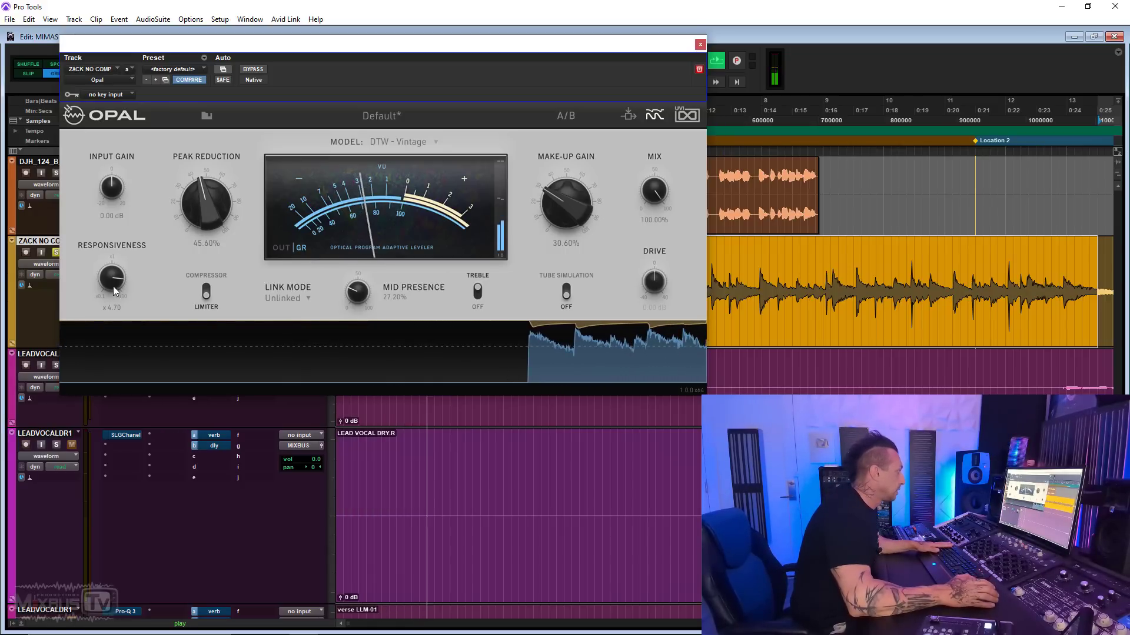
{"action": "left_click_drag", "start_coordinate": [113, 286], "coordinate": [115, 283]}
{"action": "scroll", "coordinate": [564, 189], "scroll_direction": "up", "scroll_amount": 1}
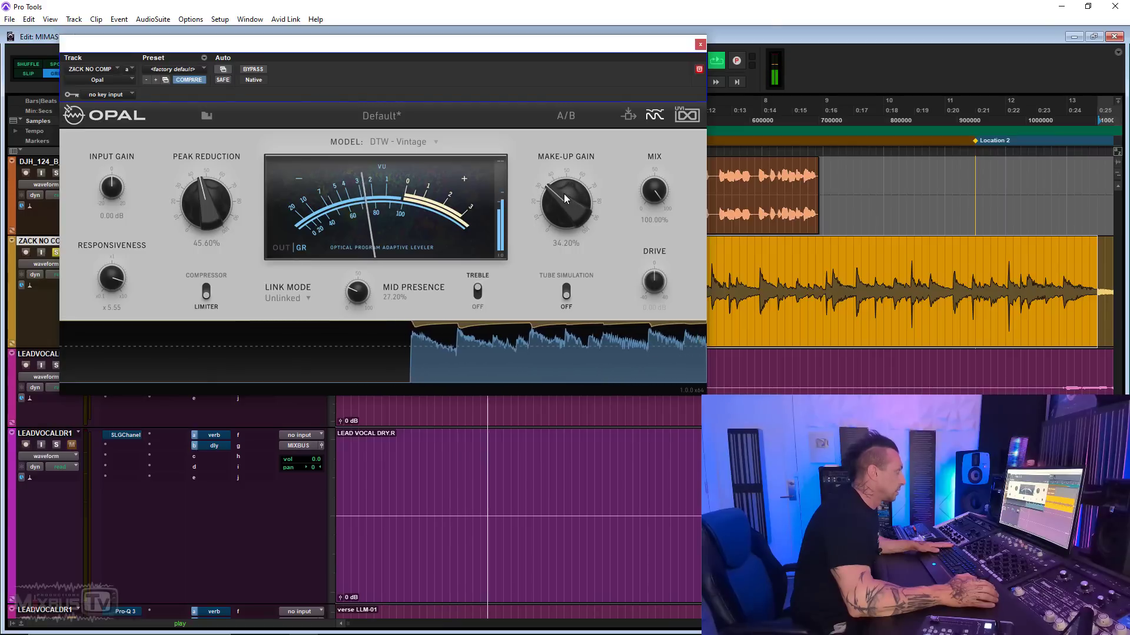
{"action": "left_click", "coordinate": [254, 70]}
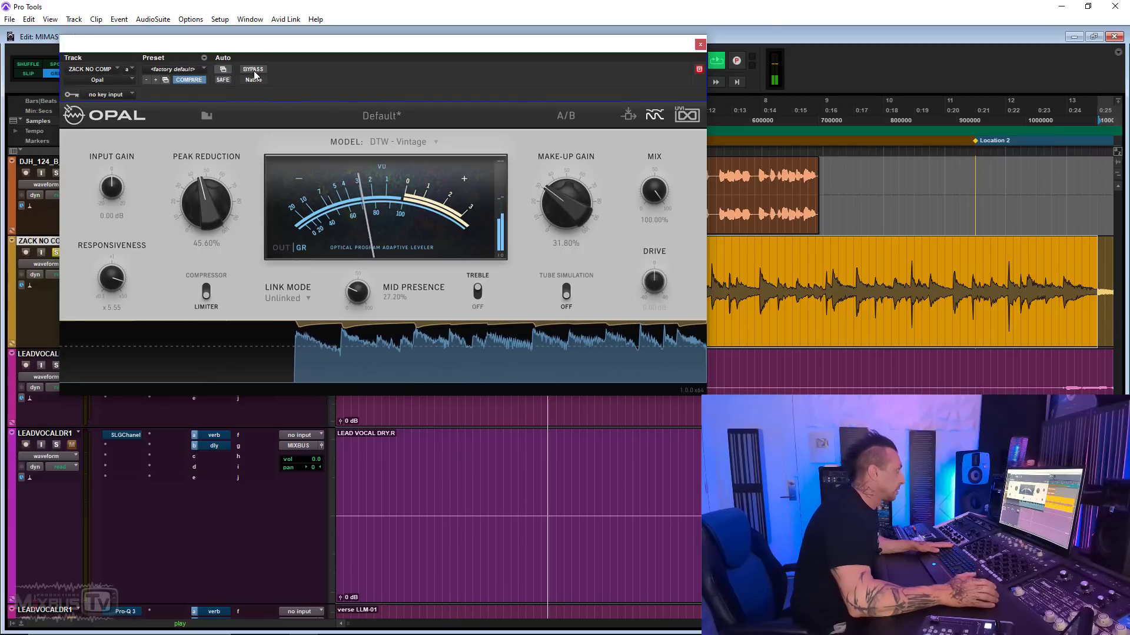
{"action": "left_click", "coordinate": [253, 70]}
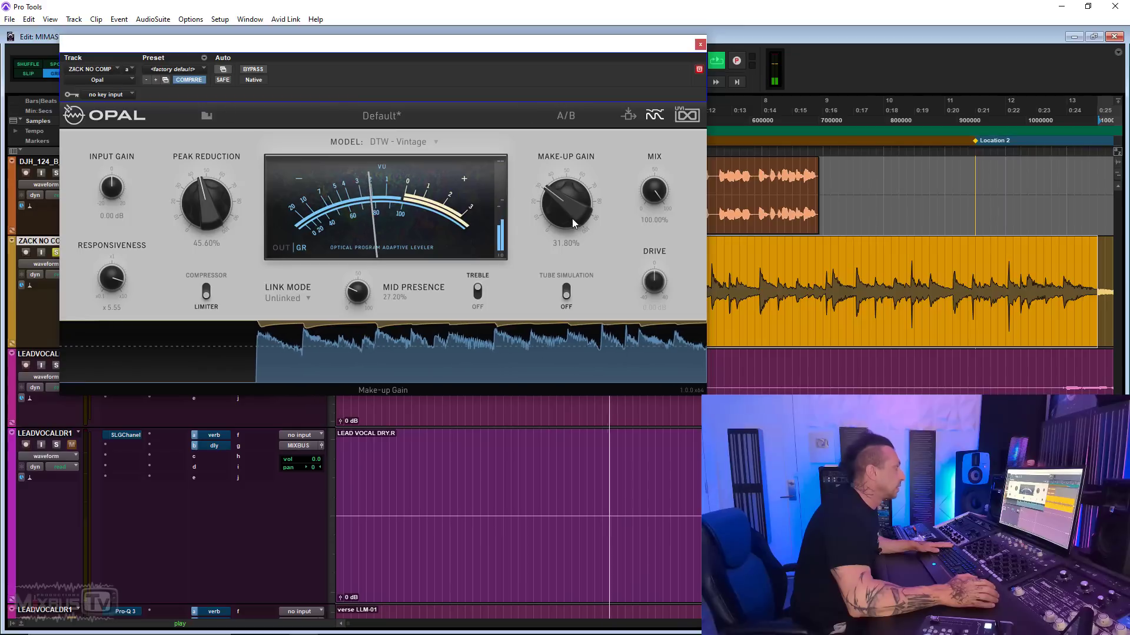
Set Mid Presence to 81.20%, Peak Reduction to 63.60% and Make-Up Gain to 34.20% during playback.
{"action": "scroll", "coordinate": [557, 206], "scroll_direction": "down", "scroll_amount": 2}
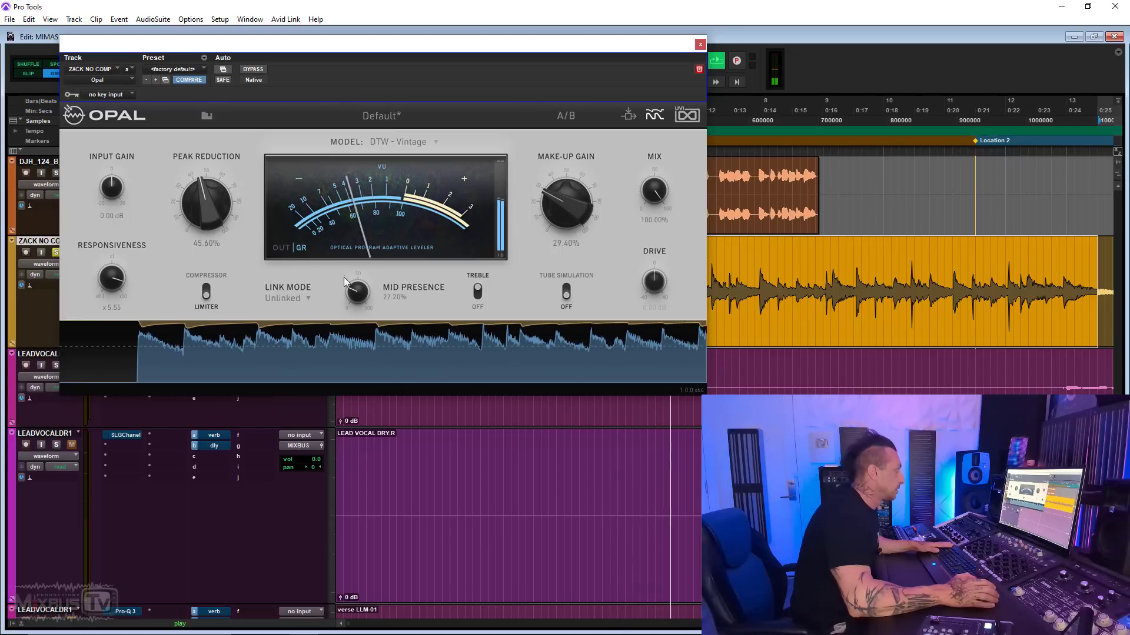
{"action": "scroll", "coordinate": [362, 307], "scroll_direction": "down", "scroll_amount": 5}
{"action": "left_click_drag", "start_coordinate": [363, 308], "coordinate": [209, 187]}
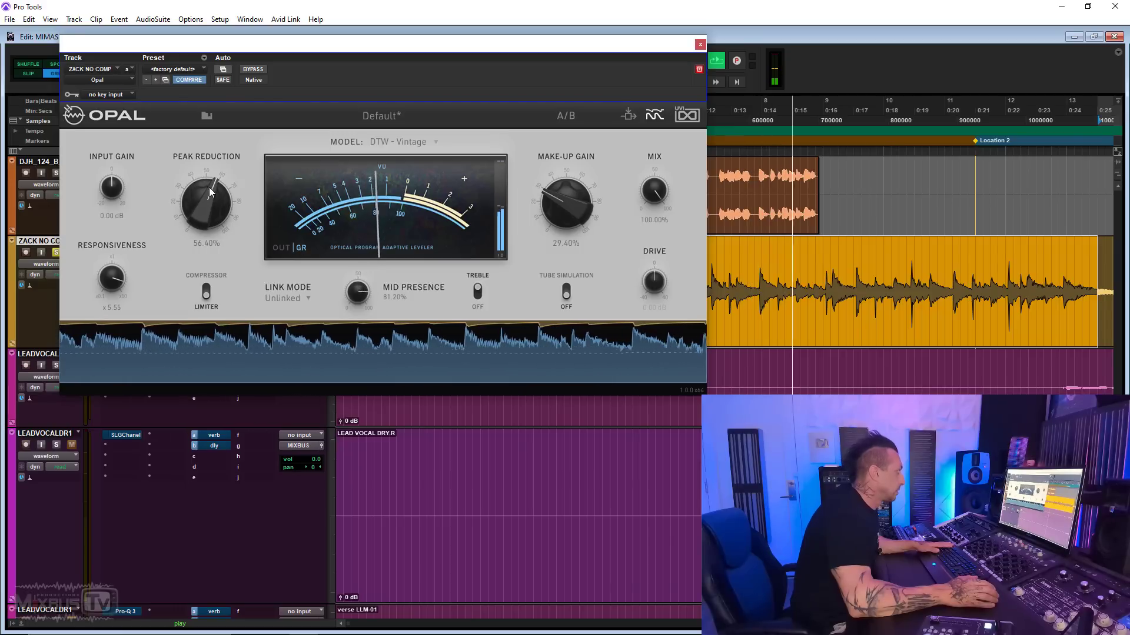
{"action": "scroll", "coordinate": [209, 186], "scroll_direction": "up", "scroll_amount": 8}
{"action": "scroll", "coordinate": [209, 179], "scroll_direction": "down", "scroll_amount": 1}
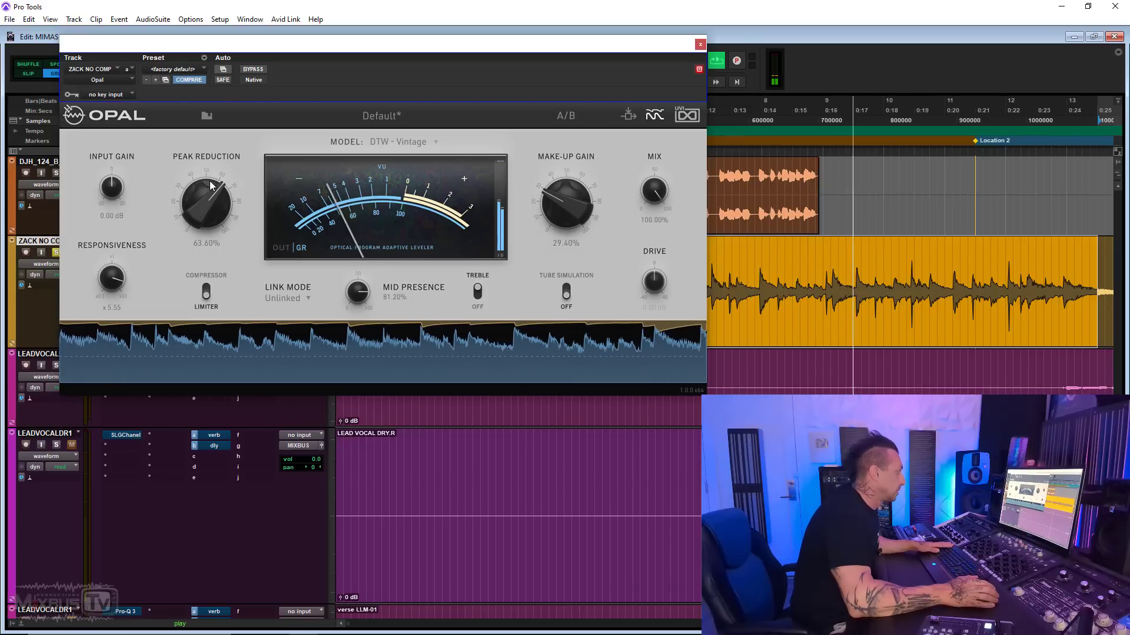
{"action": "scroll", "coordinate": [567, 187], "scroll_direction": "up", "scroll_amount": 4}
{"action": "scroll", "coordinate": [564, 190], "scroll_direction": "down", "scroll_amount": 2}
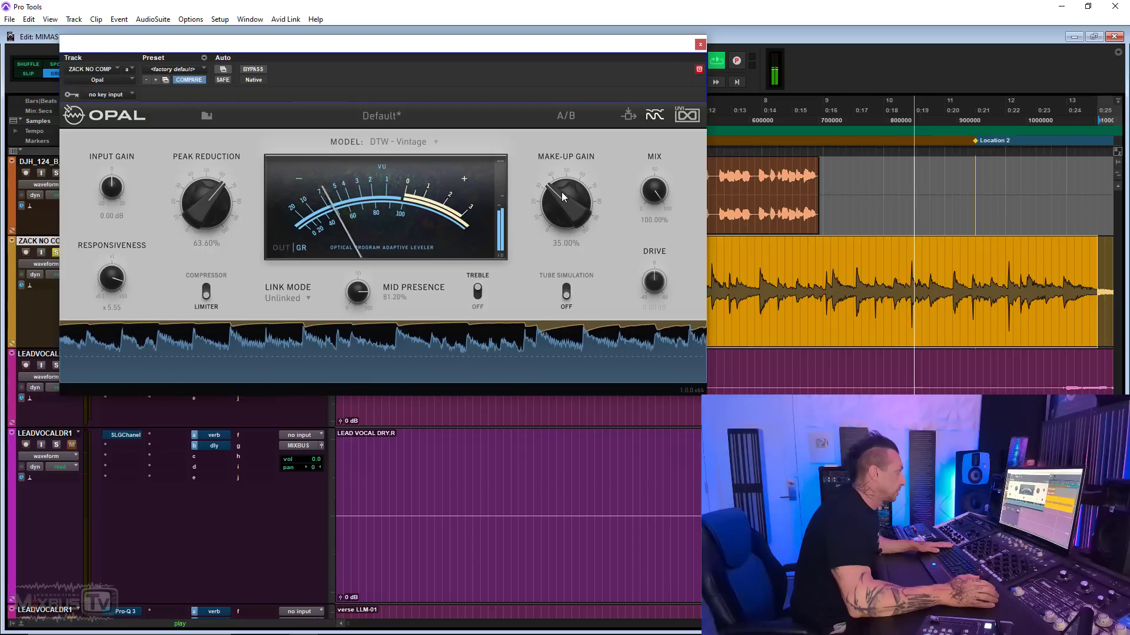
Try Mid Presence at 18.40%, set Peak Reduction to 47.60% and Make-Up Gain to 31.00%, and raise Mid Presence to 83.60%.
{"action": "left_click_drag", "start_coordinate": [371, 294], "coordinate": [371, 381]}
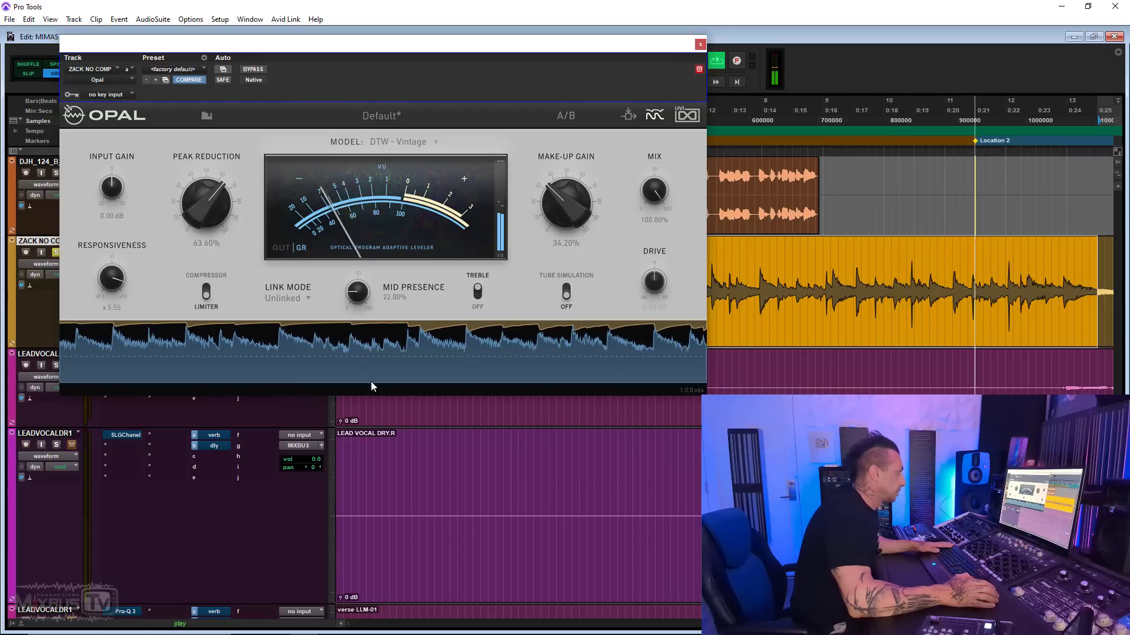
{"action": "scroll", "coordinate": [567, 200], "scroll_direction": "down", "scroll_amount": 1}
{"action": "left_click_drag", "start_coordinate": [206, 203], "coordinate": [209, 232]}
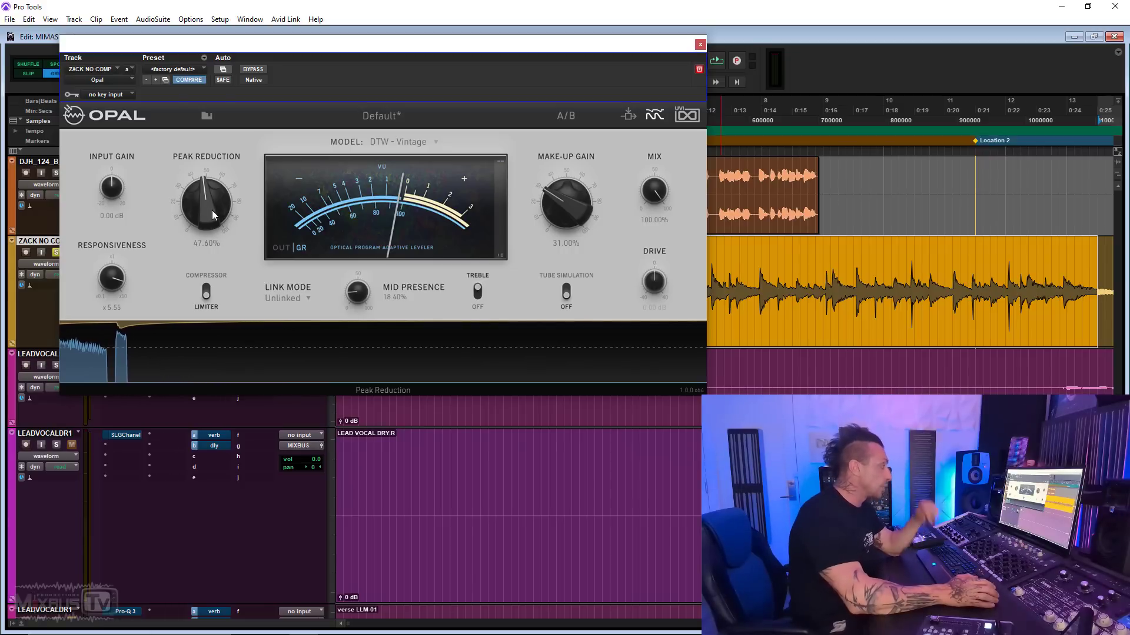
{"action": "left_click_drag", "start_coordinate": [357, 296], "coordinate": [316, 215]}
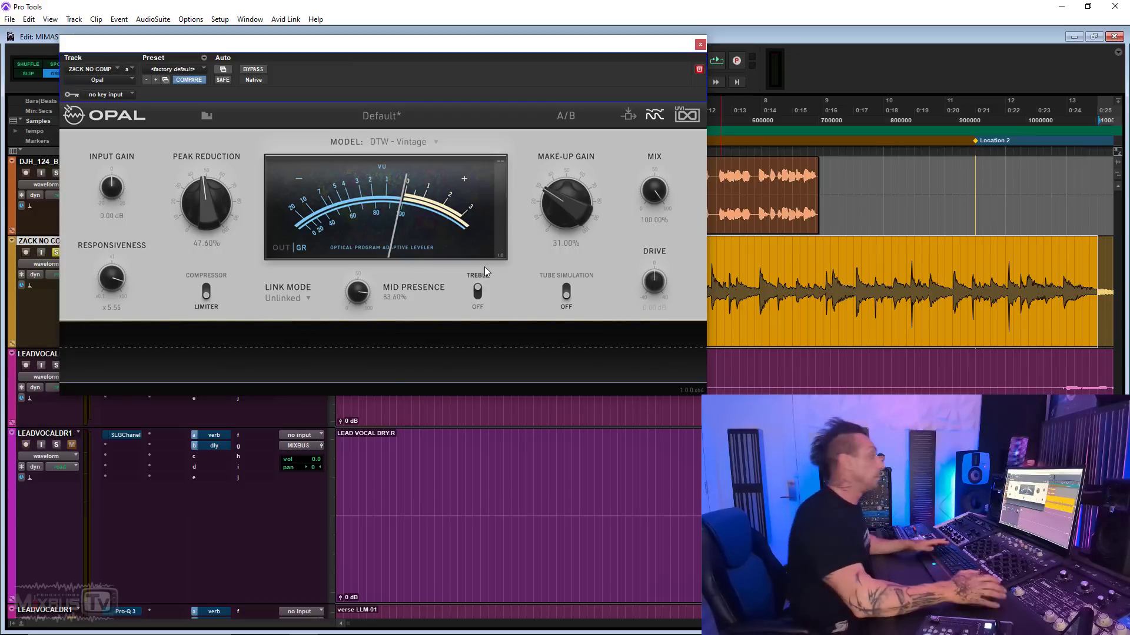
Close the compressor window and disable the Opal insert on the instrument track.
{"action": "left_click", "coordinate": [702, 46]}
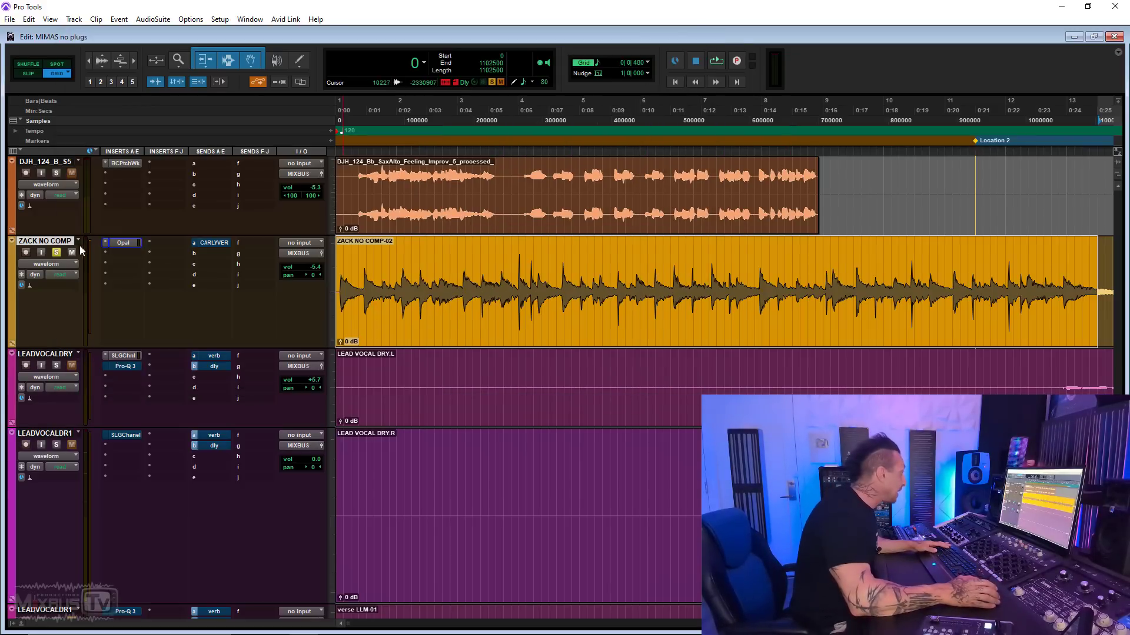
{"action": "right_click", "coordinate": [104, 245]}
{"action": "left_click", "coordinate": [160, 255]}
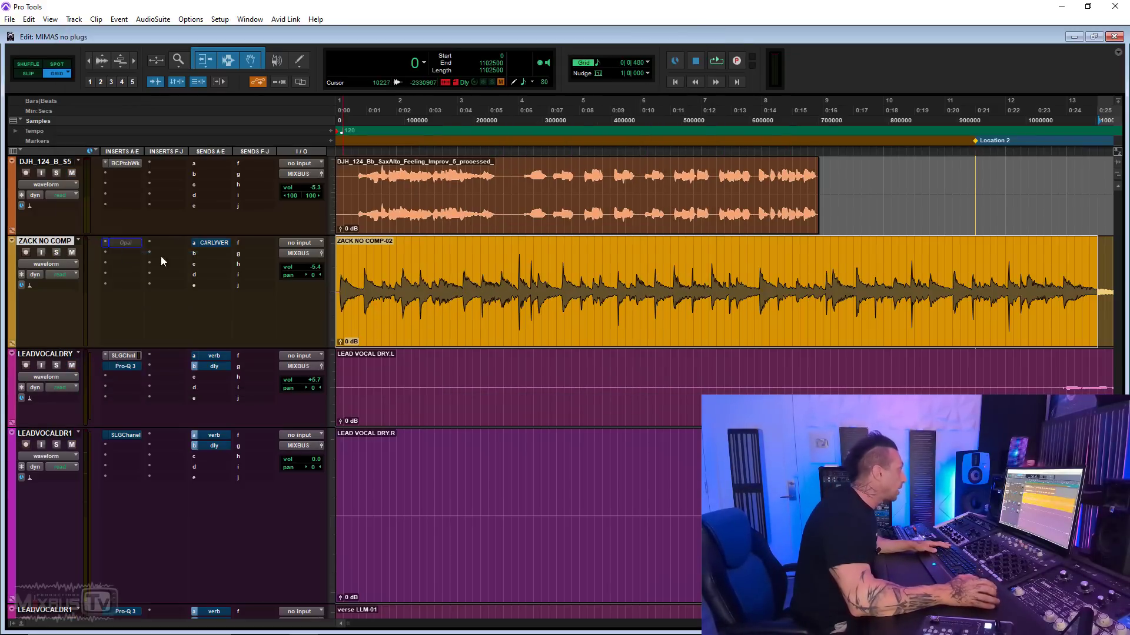
Select the two 120 Metal Chorus 2 clips on the DRUMS track and open that track's Opal insert.
{"action": "scroll", "coordinate": [465, 353], "scroll_direction": "down", "scroll_amount": 10}
{"action": "scroll", "coordinate": [465, 350], "scroll_direction": "down", "scroll_amount": 10}
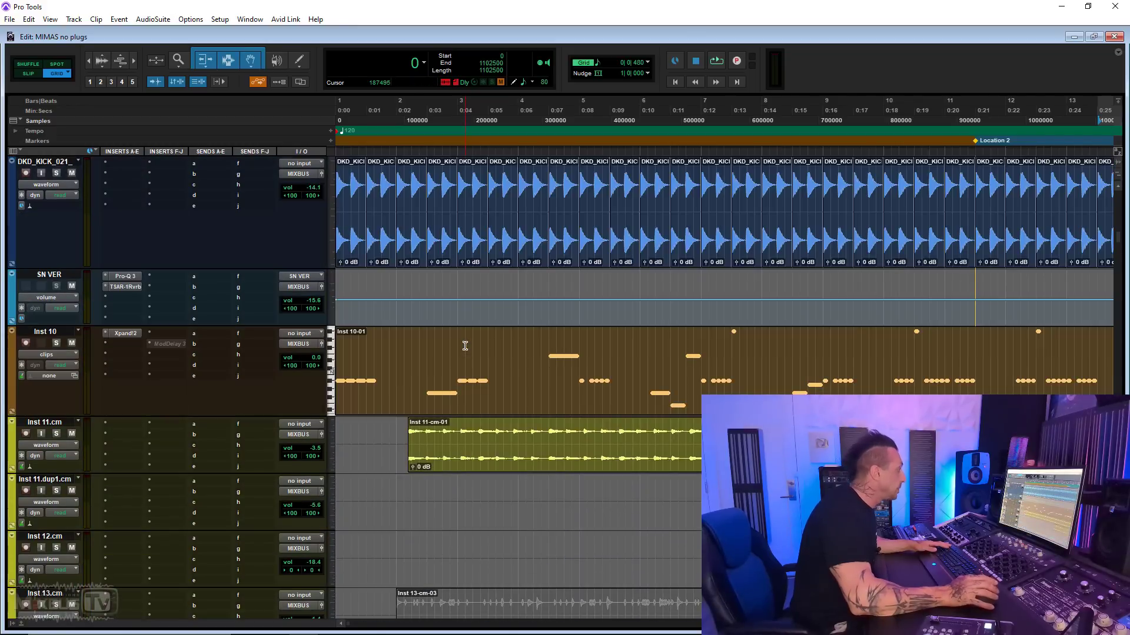
{"action": "key", "text": "ctrl+bracketleft"}
{"action": "key", "text": "ctrl+bracketleft"}
{"action": "scroll", "coordinate": [498, 368], "scroll_direction": "up", "scroll_amount": 10}
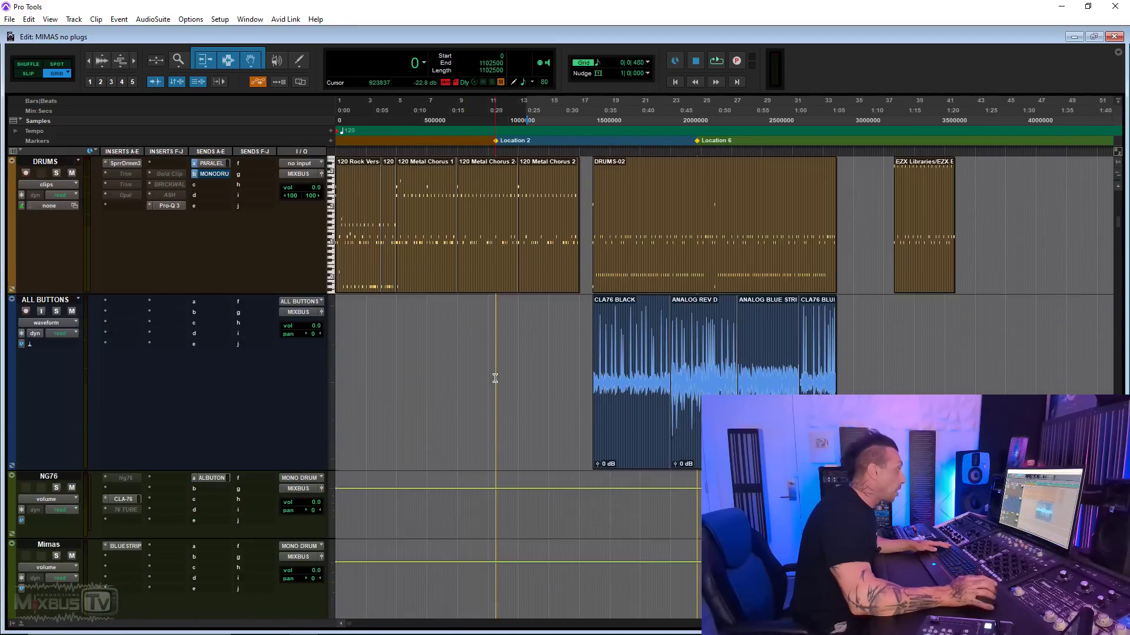
{"action": "left_click", "coordinate": [488, 389]}
{"action": "left_click", "coordinate": [542, 396], "text": "shift"}
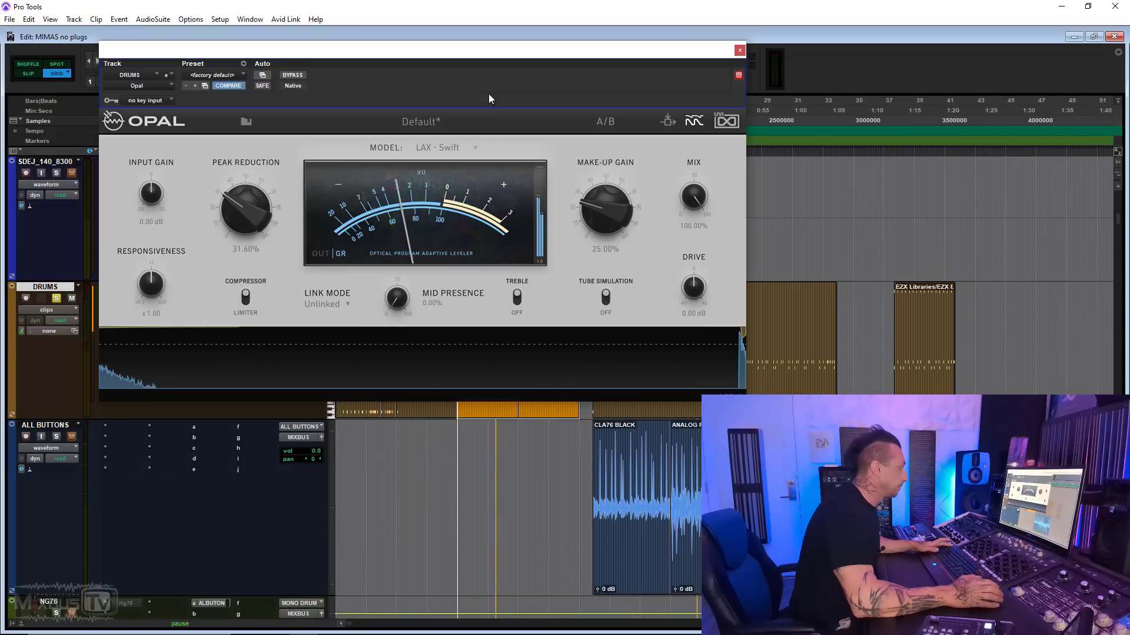
Play the drums through LAX - Swift and set Make-Up Gain to 28.60% and Peak Reduction to 28.00%.
{"action": "key", "text": "space"}
{"action": "left_click_drag", "start_coordinate": [598, 209], "coordinate": [596, 204]}
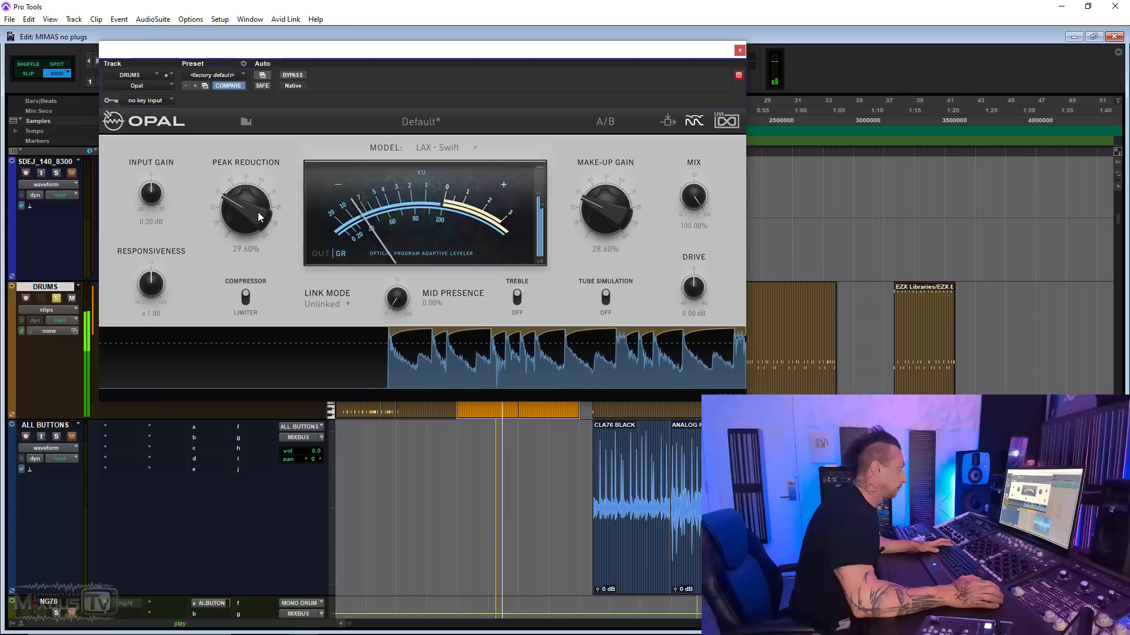
{"action": "left_click_drag", "start_coordinate": [258, 211], "coordinate": [258, 214]}
Audition the SFO - Neat, PAR - Sharp and DTW - Vintage models in turn on the playing drums.
{"action": "left_click", "coordinate": [436, 147]}
{"action": "left_click", "coordinate": [481, 246]}
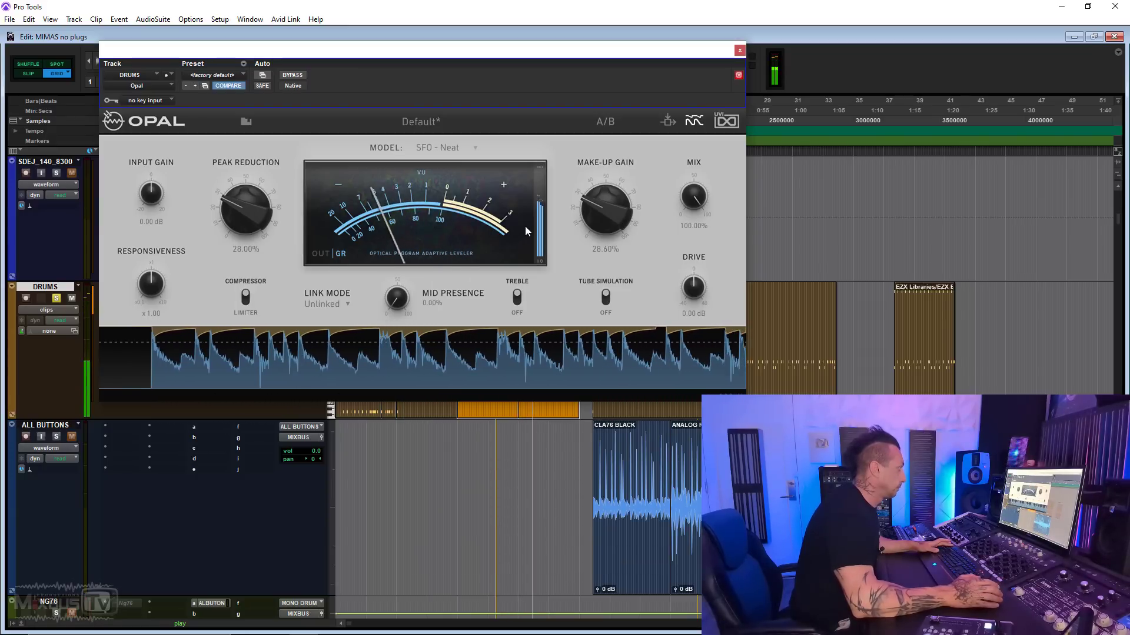
{"action": "left_click", "coordinate": [451, 150]}
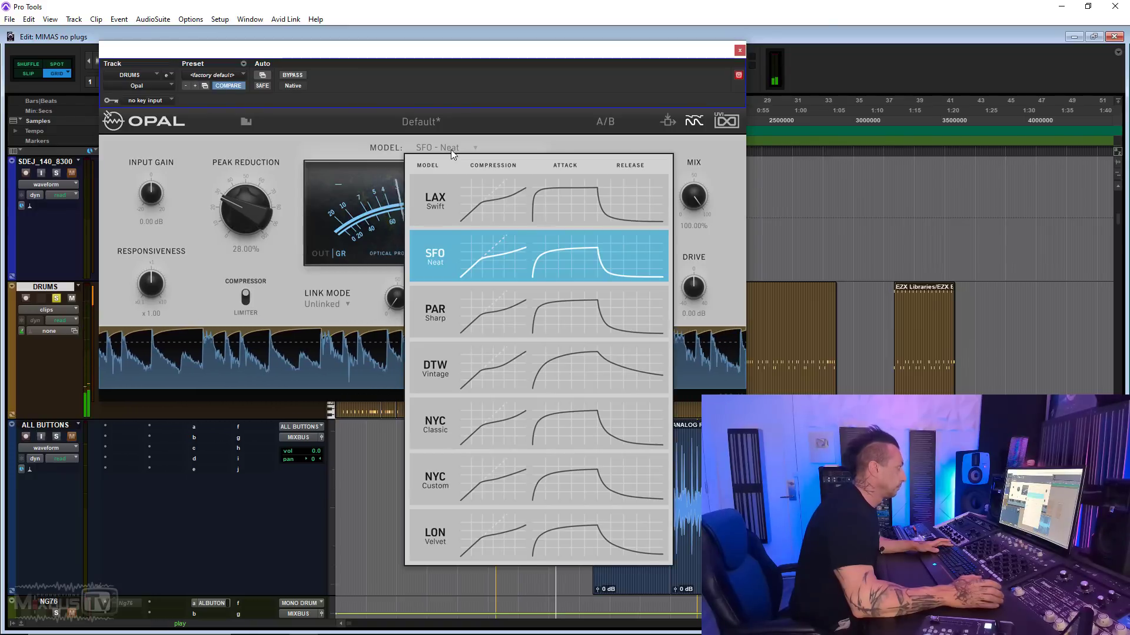
{"action": "left_click", "coordinate": [526, 305]}
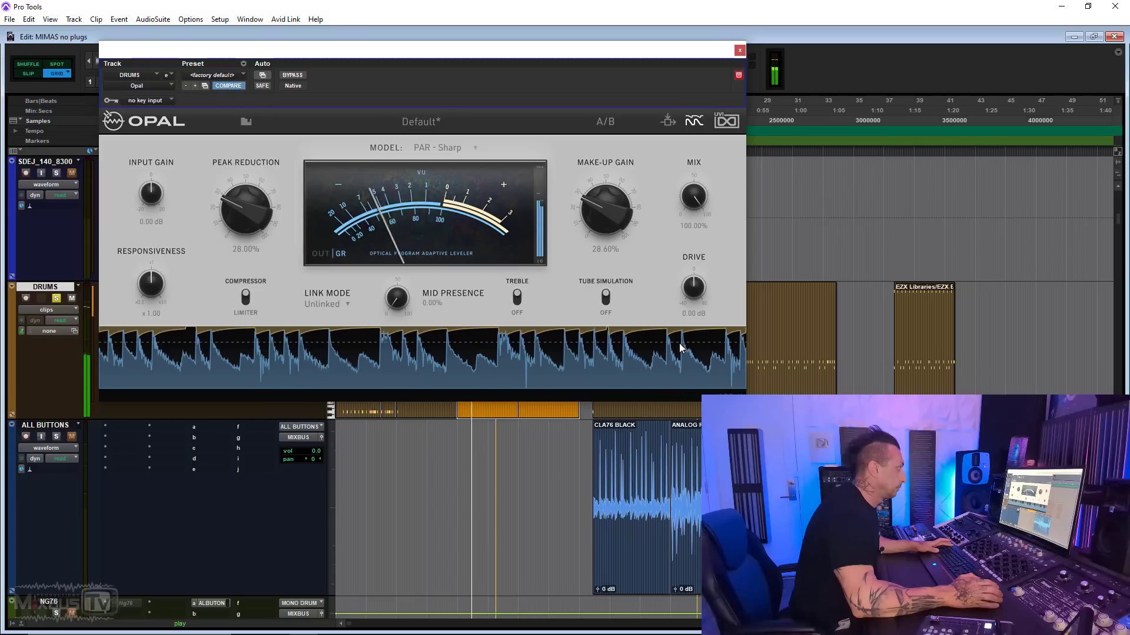
{"action": "left_click", "coordinate": [444, 148]}
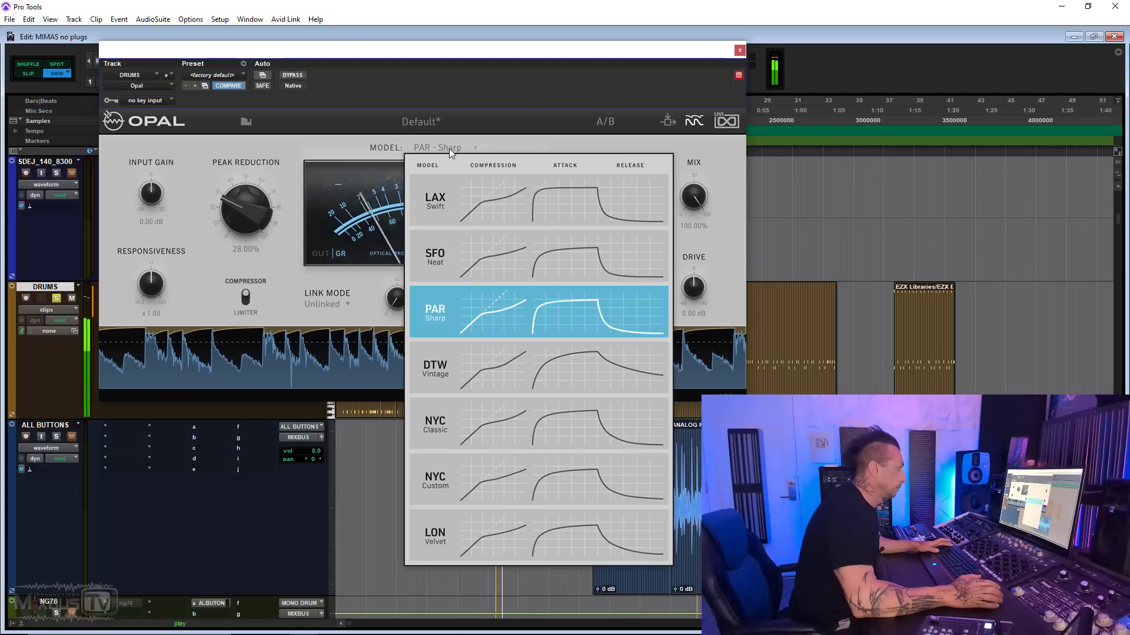
{"action": "left_click", "coordinate": [550, 358]}
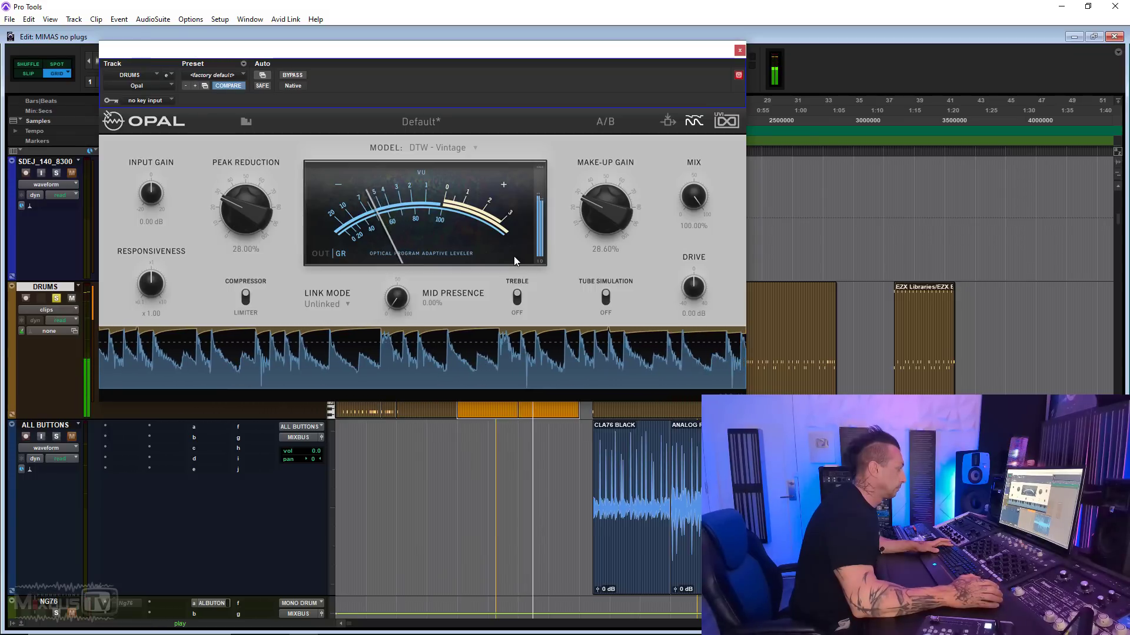
Audition the NYC - Classic and NYC - Custom models on the drums, ending on LON - Velvet.
{"action": "left_click", "coordinate": [469, 148]}
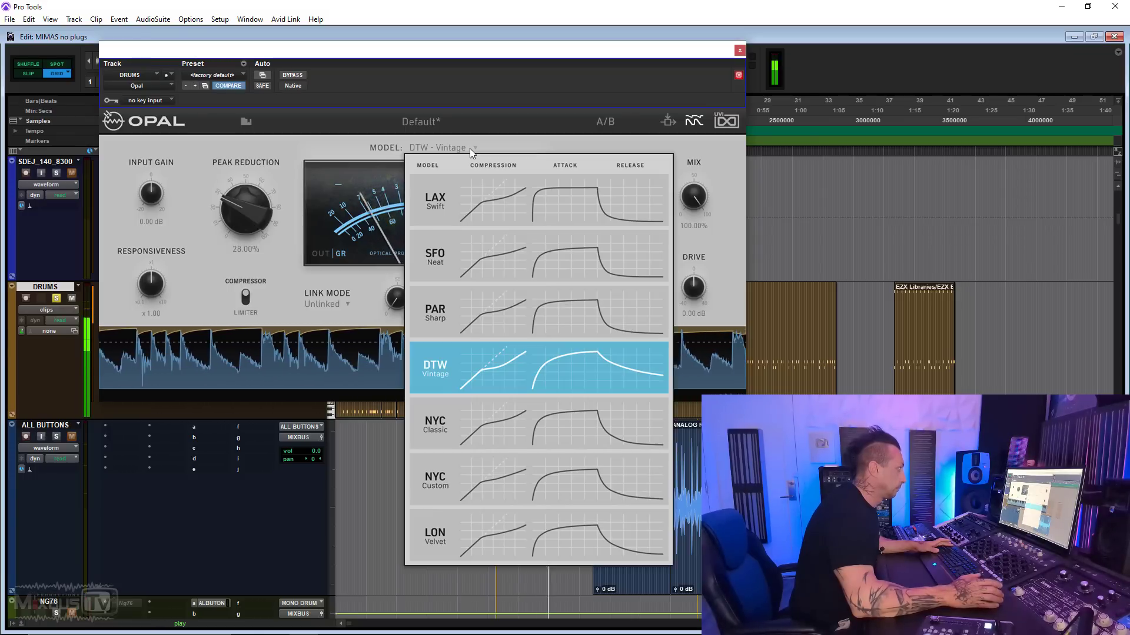
{"action": "left_click", "coordinate": [587, 420]}
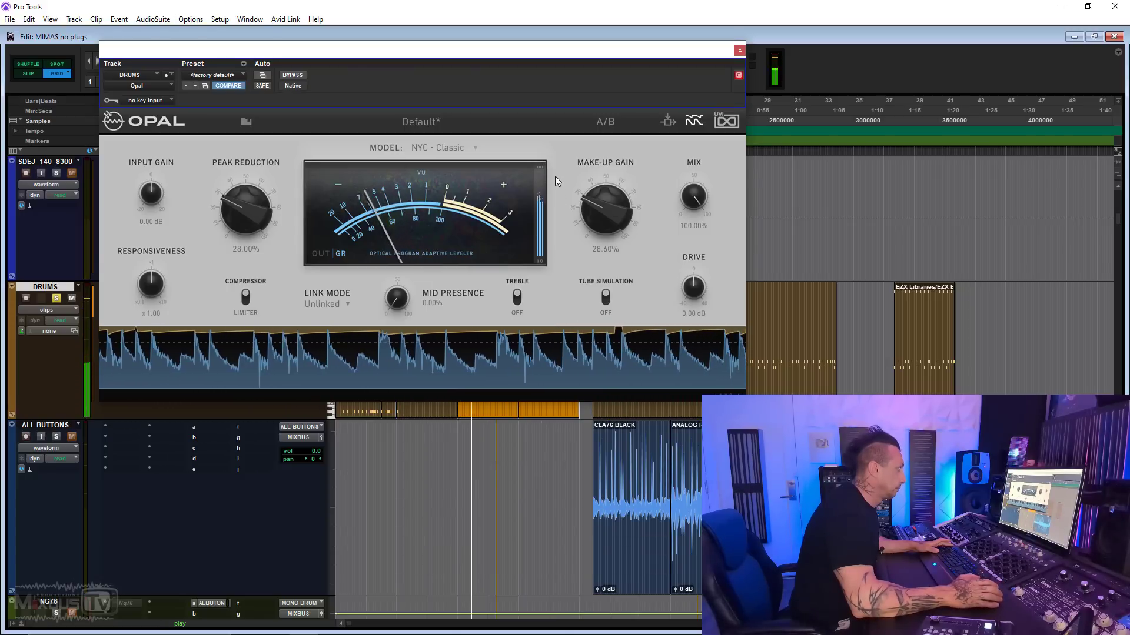
{"action": "left_click", "coordinate": [455, 147]}
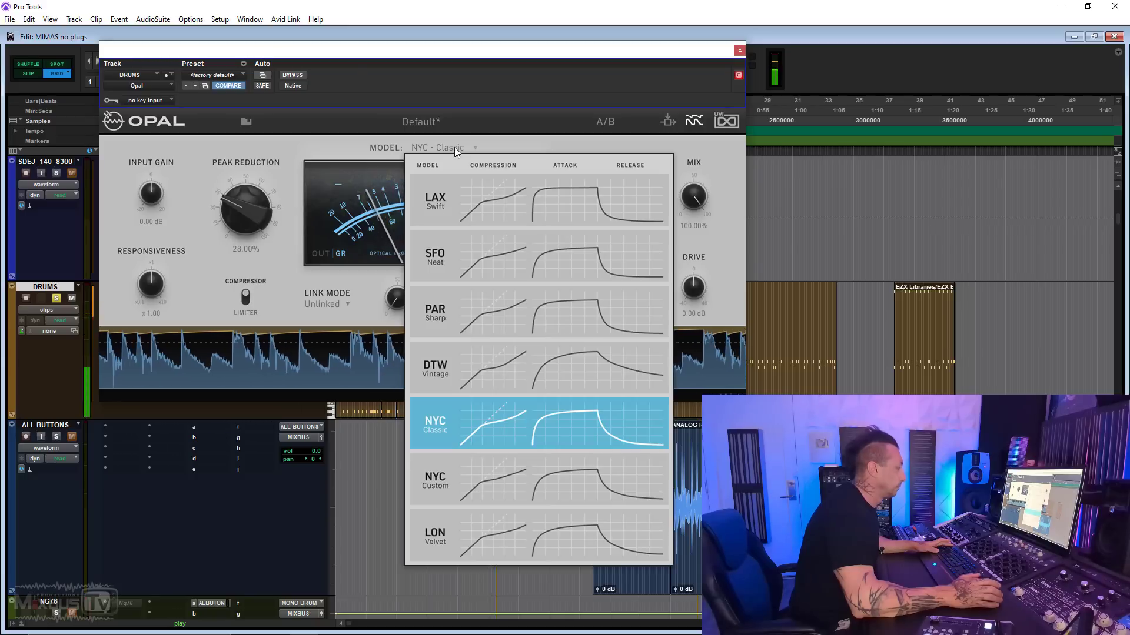
{"action": "left_click", "coordinate": [591, 469]}
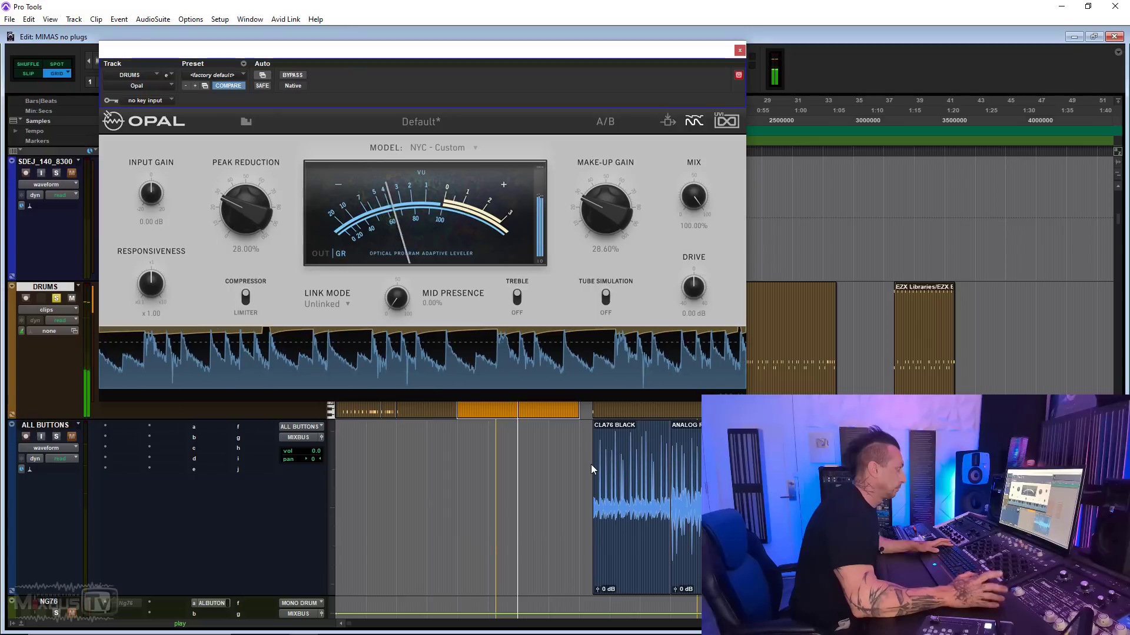
{"action": "left_click", "coordinate": [457, 149]}
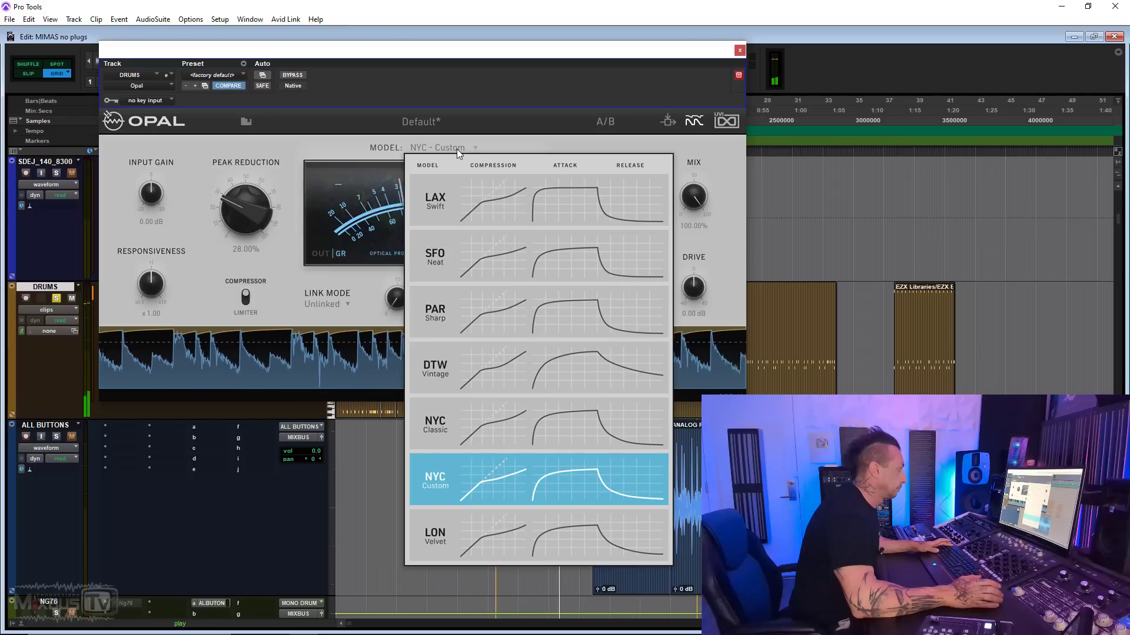
{"action": "left_click", "coordinate": [553, 528]}
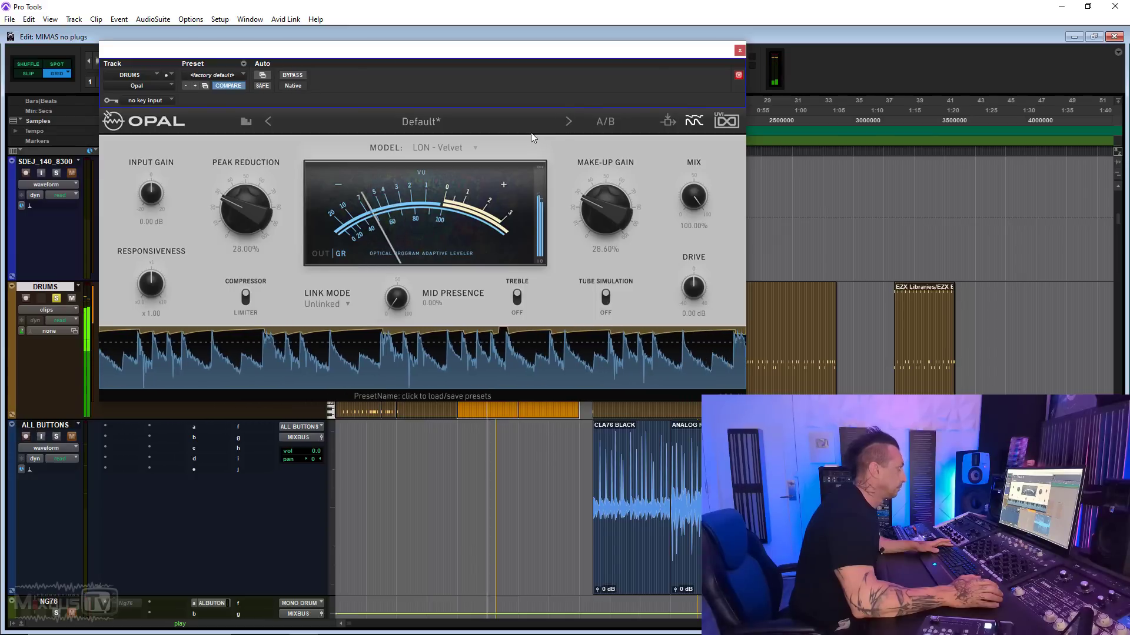
Switch the drums to the SFO - Neat model and review the compression, attack and release curves of the available models.
{"action": "left_click", "coordinate": [462, 148]}
{"action": "left_click", "coordinate": [521, 257]}
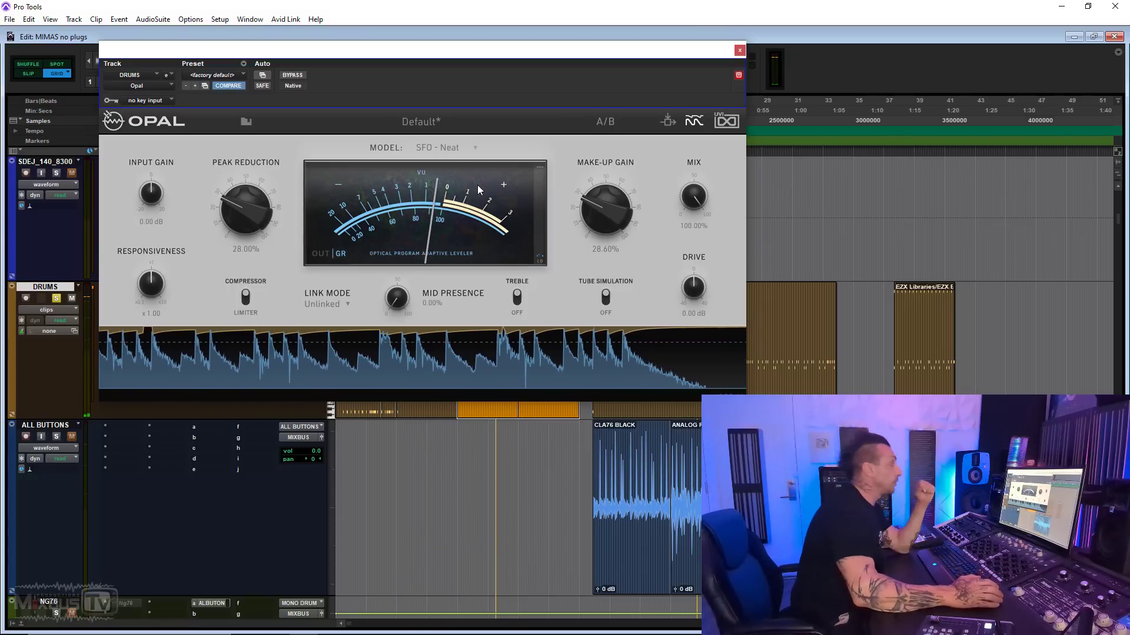
{"action": "left_click", "coordinate": [451, 148]}
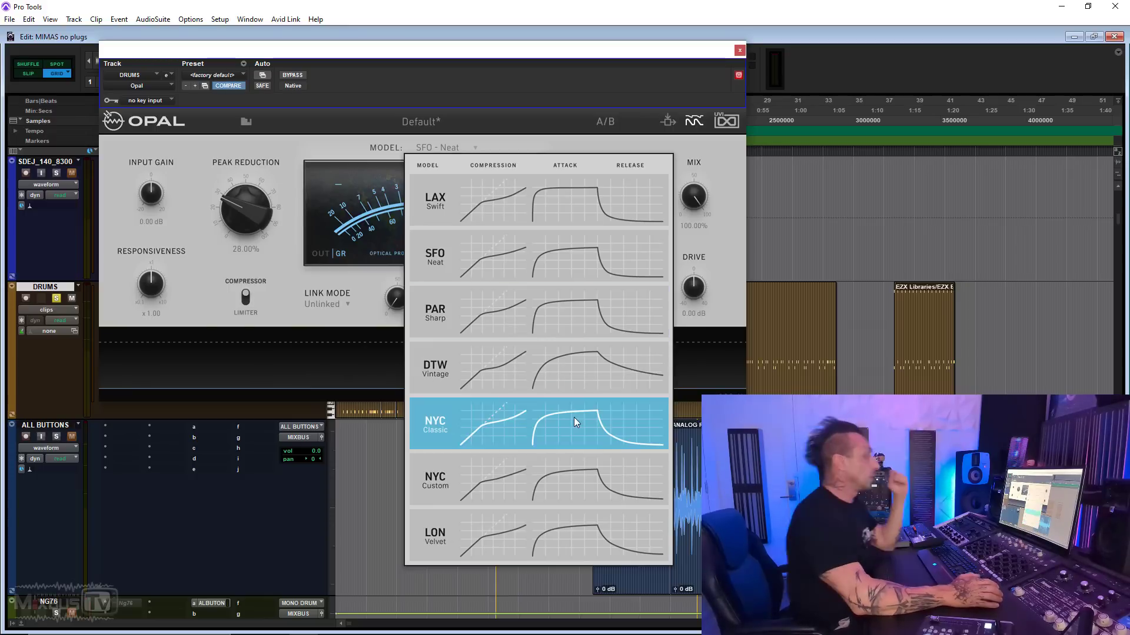
{"action": "left_click", "coordinate": [284, 262]}
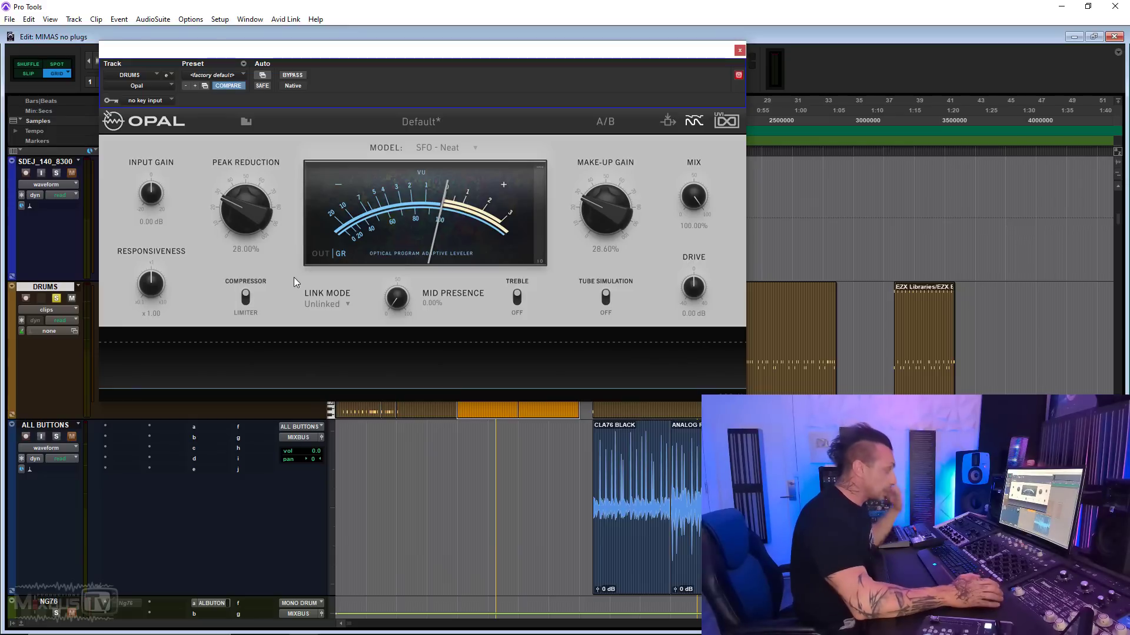
Play the drums and set Responsiveness to x 10.00 and Peak Reduction to 32.40%.
{"action": "key", "text": "space"}
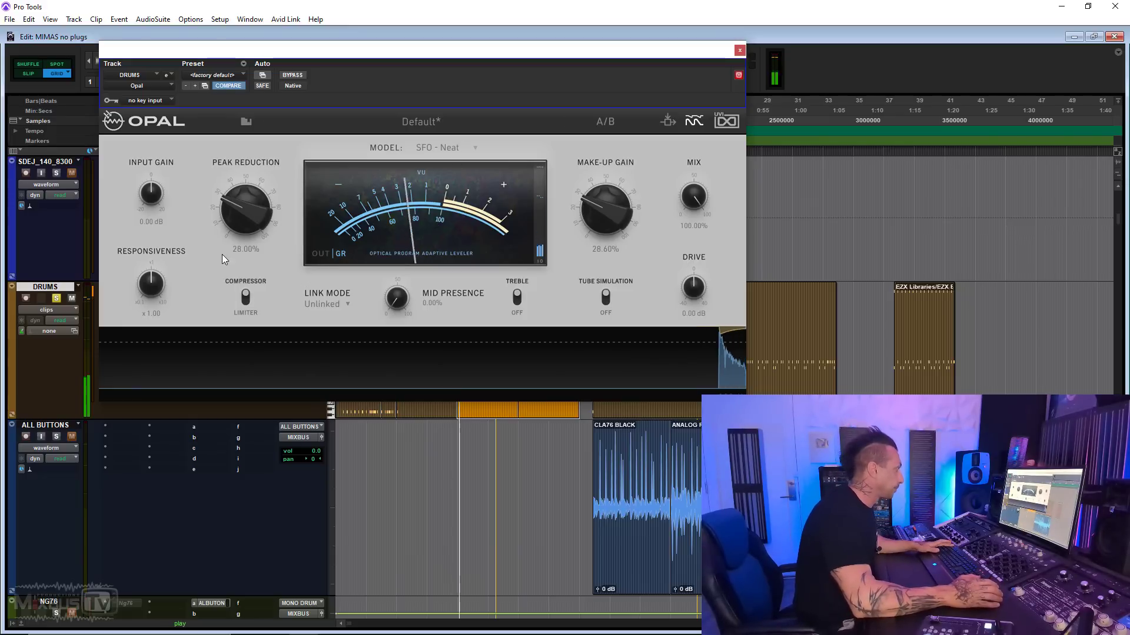
{"action": "left_click_drag", "start_coordinate": [238, 244], "coordinate": [242, 216]}
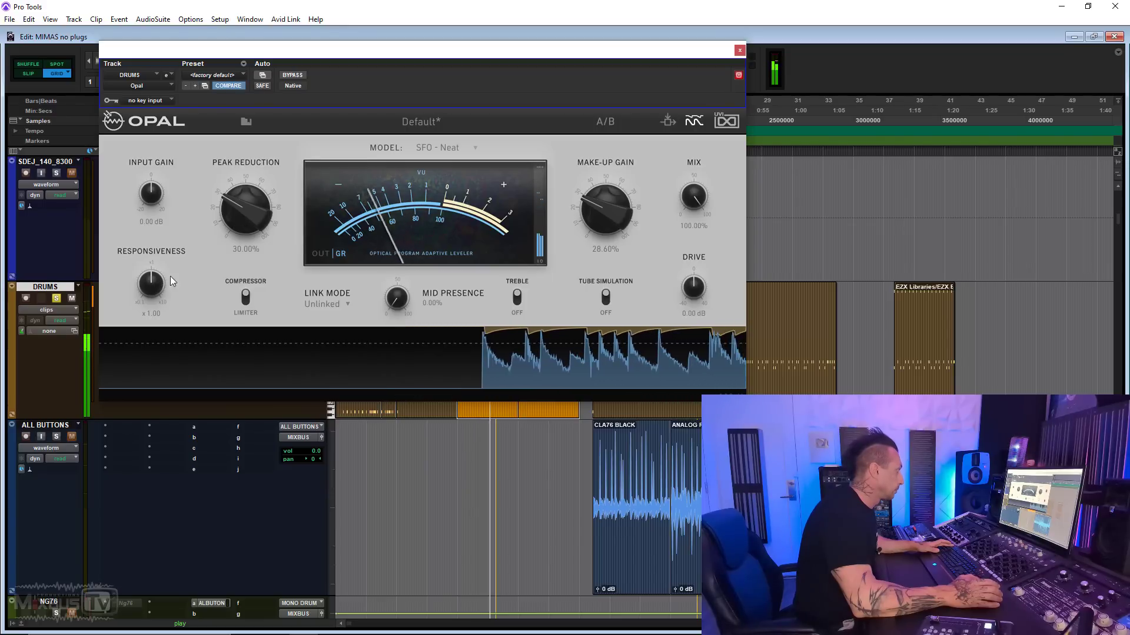
{"action": "left_click_drag", "start_coordinate": [160, 283], "coordinate": [160, 200]}
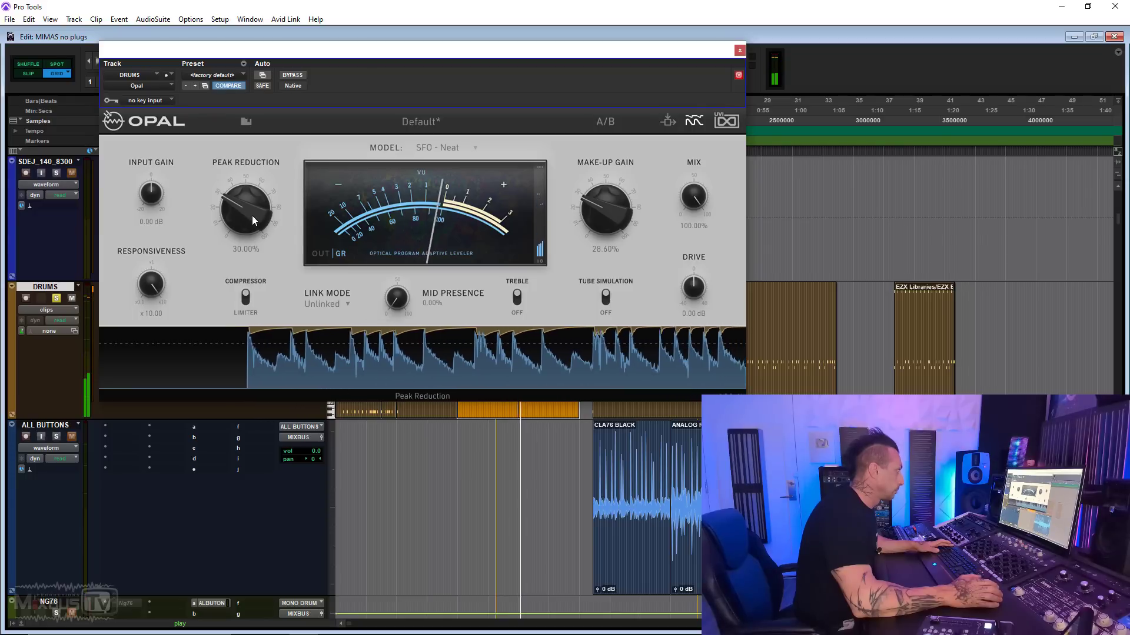
{"action": "left_click_drag", "start_coordinate": [249, 214], "coordinate": [249, 210]}
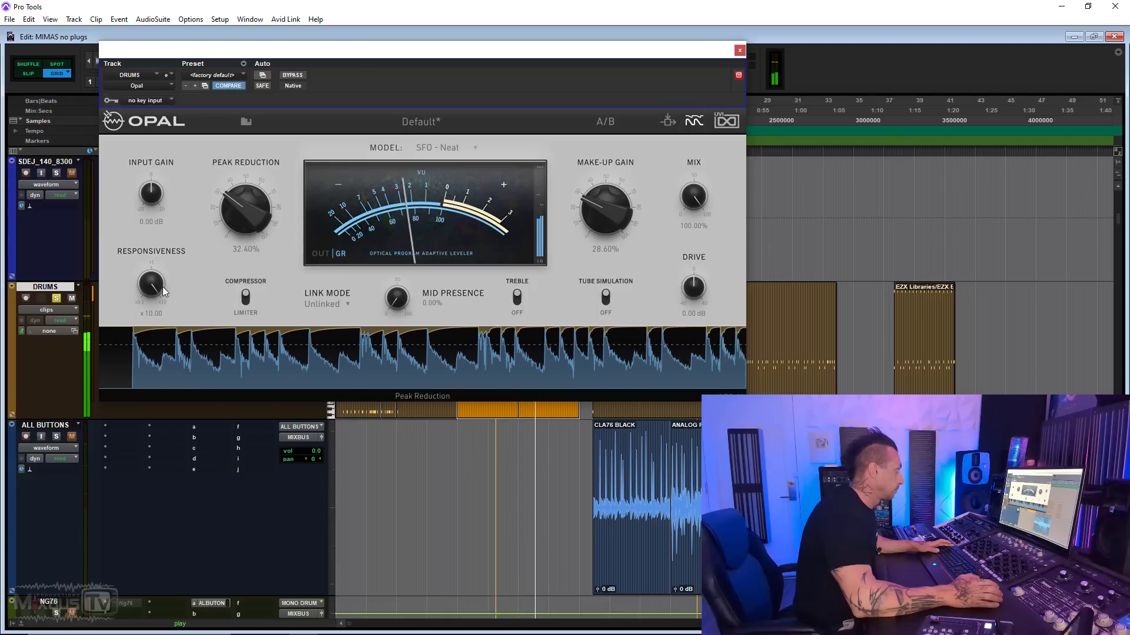
Sweep Responsiveness on the drums down to x 0.10 and return it to x 10.00, keeping the SFO - Neat model.
{"action": "left_click_drag", "start_coordinate": [157, 287], "coordinate": [165, 223]}
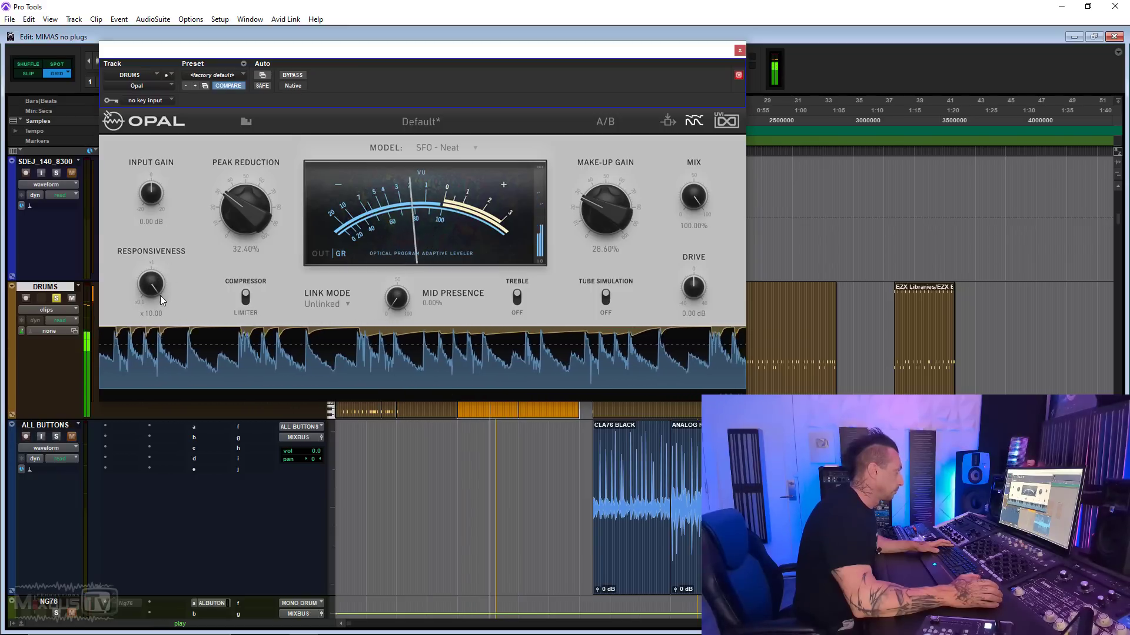
{"action": "left_click_drag", "start_coordinate": [148, 291], "coordinate": [171, 366]}
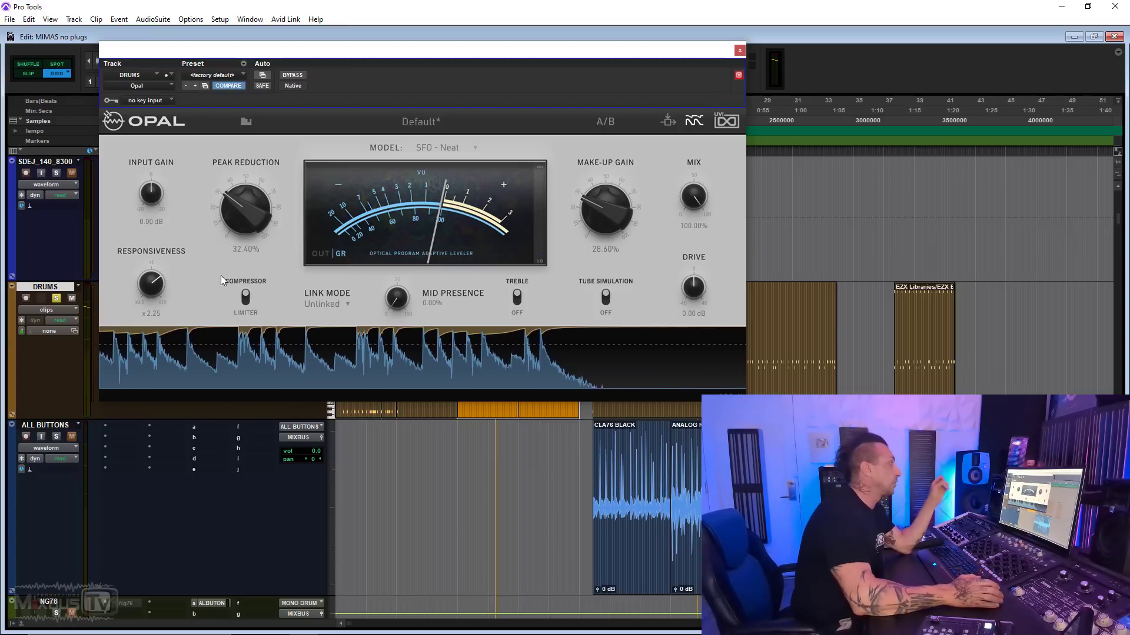
{"action": "left_click_drag", "start_coordinate": [157, 290], "coordinate": [156, 240]}
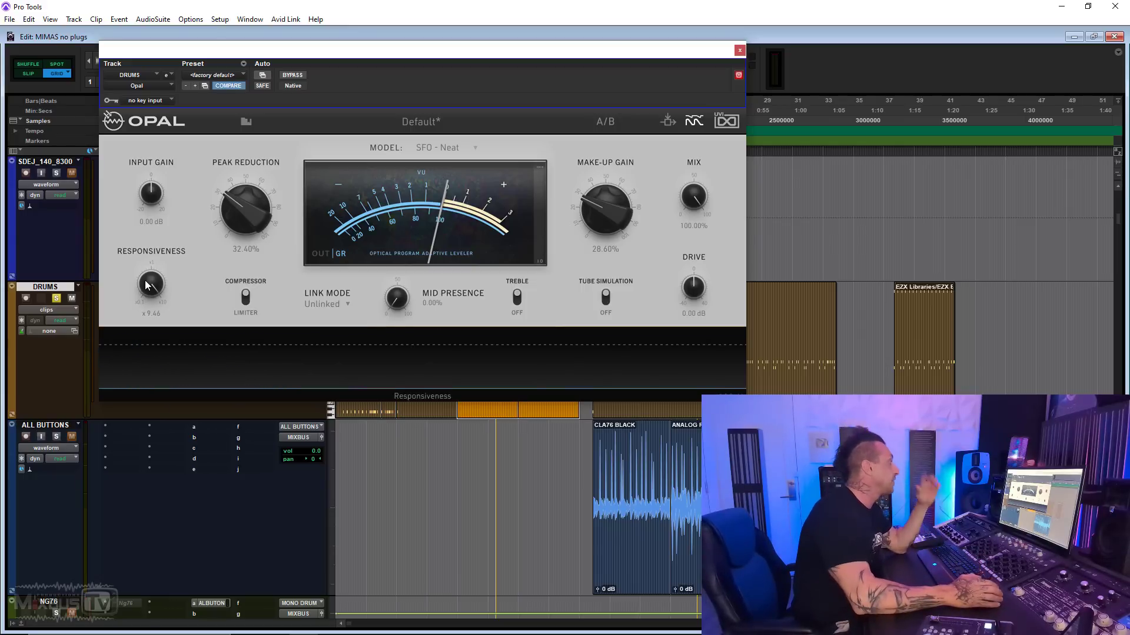
{"action": "left_click_drag", "start_coordinate": [156, 243], "coordinate": [164, 363]}
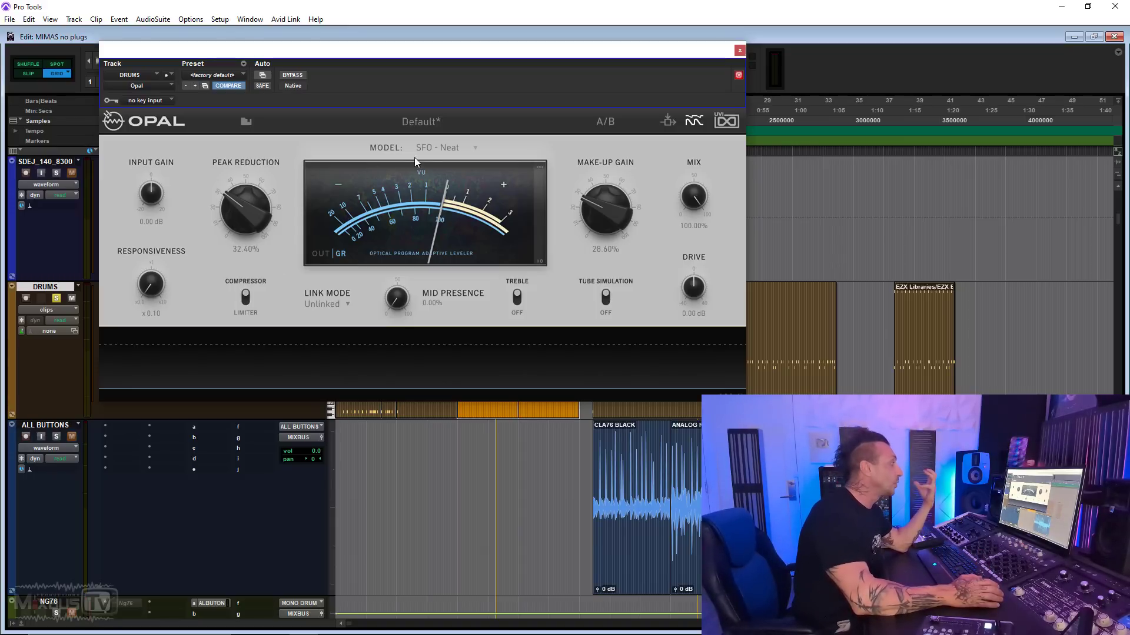
{"action": "left_click", "coordinate": [428, 150]}
{"action": "left_click", "coordinate": [515, 260]}
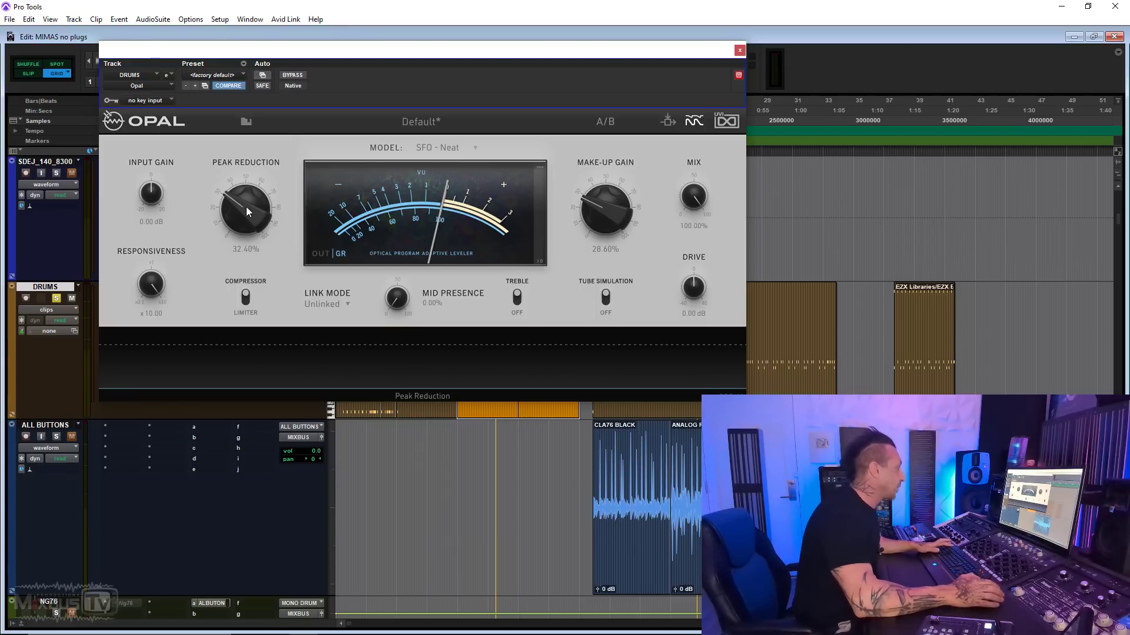
Play the drums with Peak Reduction at 55.20%, Drive at 35.84 dB and Mix at 52.00%.
{"action": "key", "text": "space"}
{"action": "left_click_drag", "start_coordinate": [249, 212], "coordinate": [246, 207]}
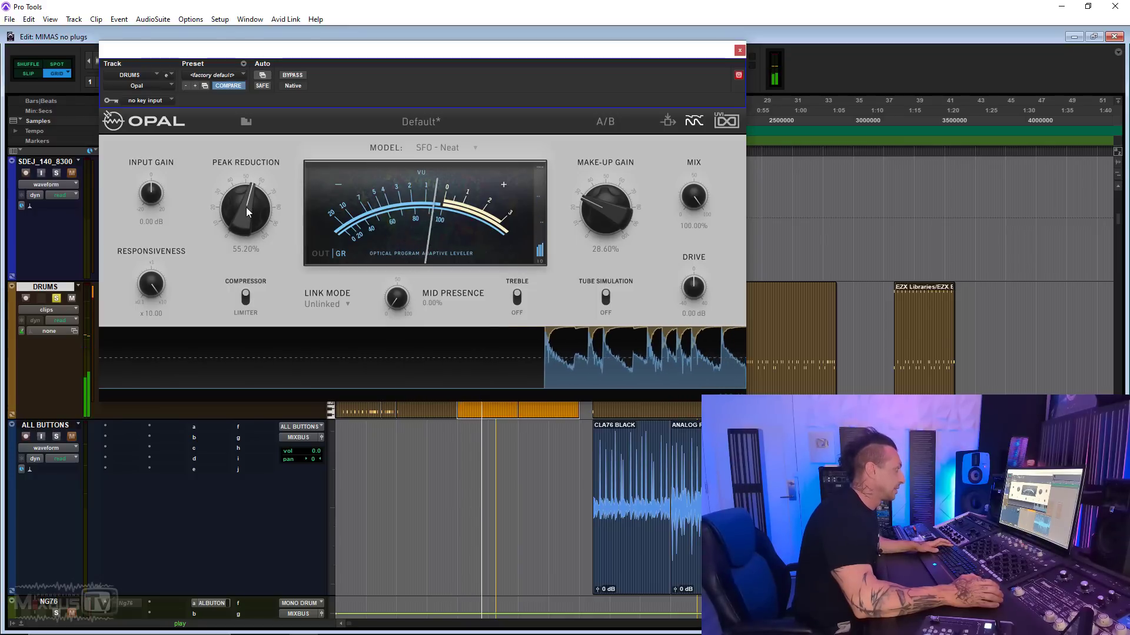
{"action": "left_click_drag", "start_coordinate": [694, 287], "coordinate": [711, 238]}
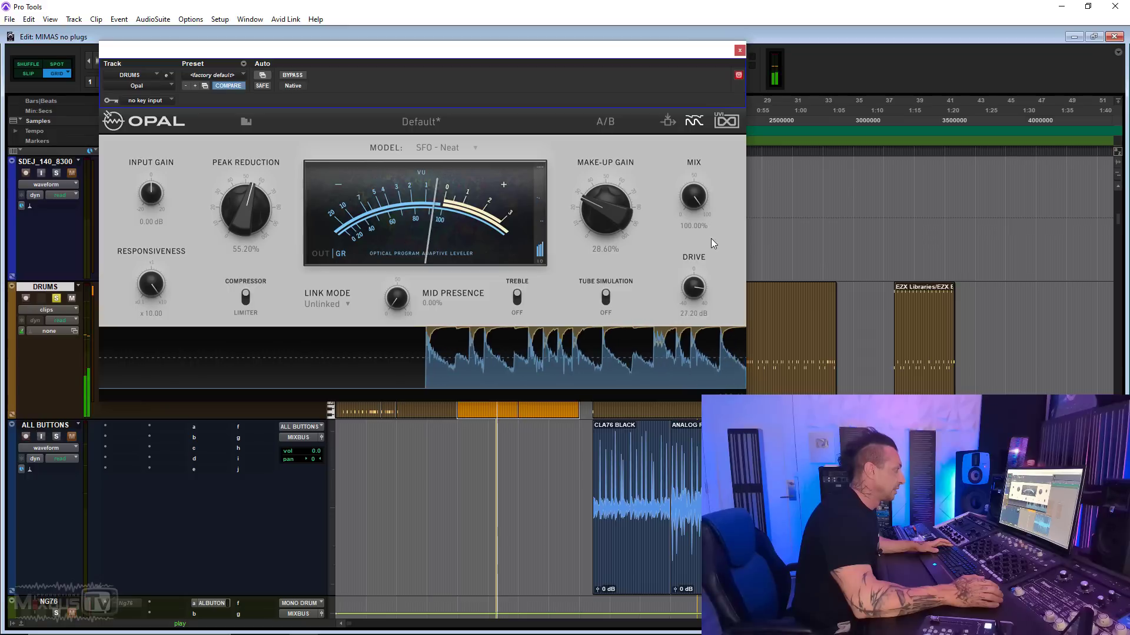
{"action": "left_click_drag", "start_coordinate": [693, 288], "coordinate": [693, 271]}
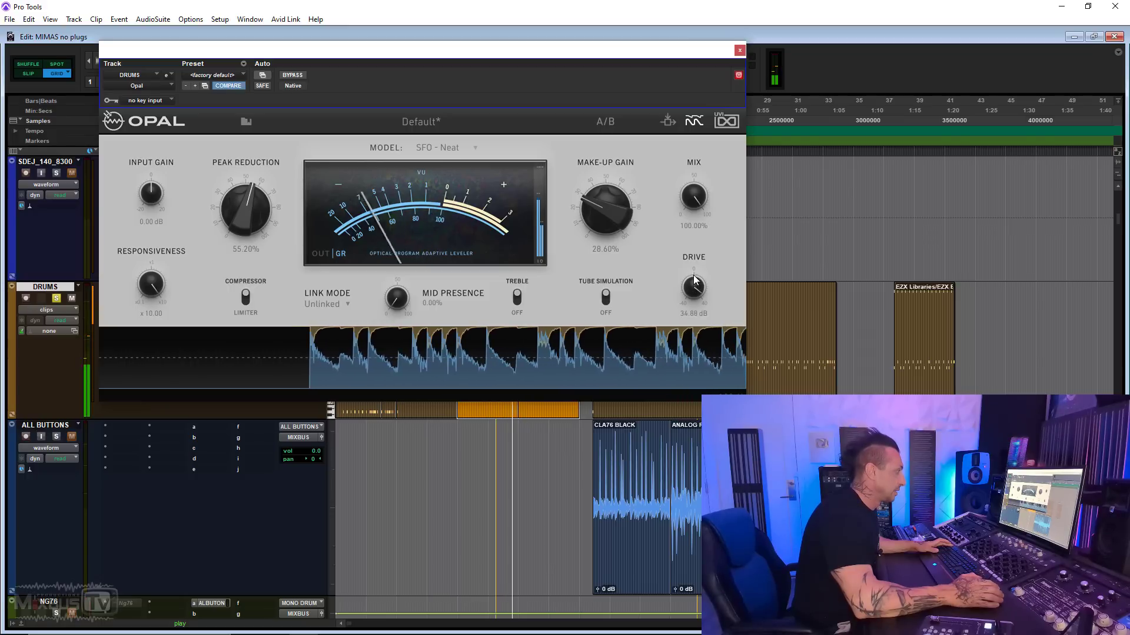
{"action": "scroll", "coordinate": [695, 289], "scroll_direction": "down", "scroll_amount": 2}
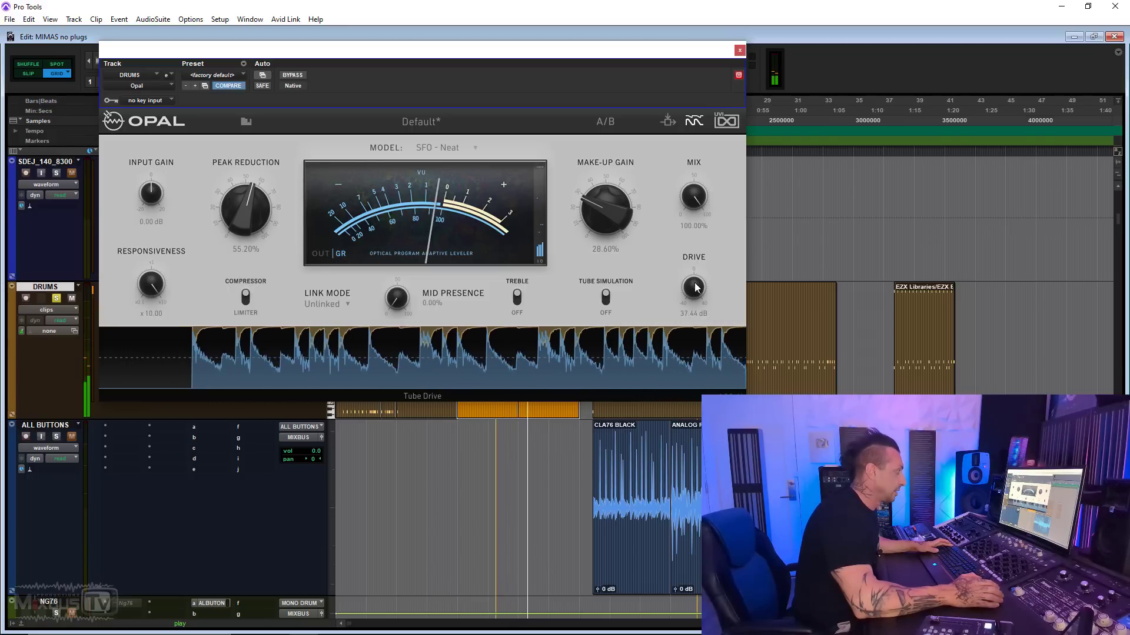
{"action": "left_click_drag", "start_coordinate": [693, 198], "coordinate": [698, 268]}
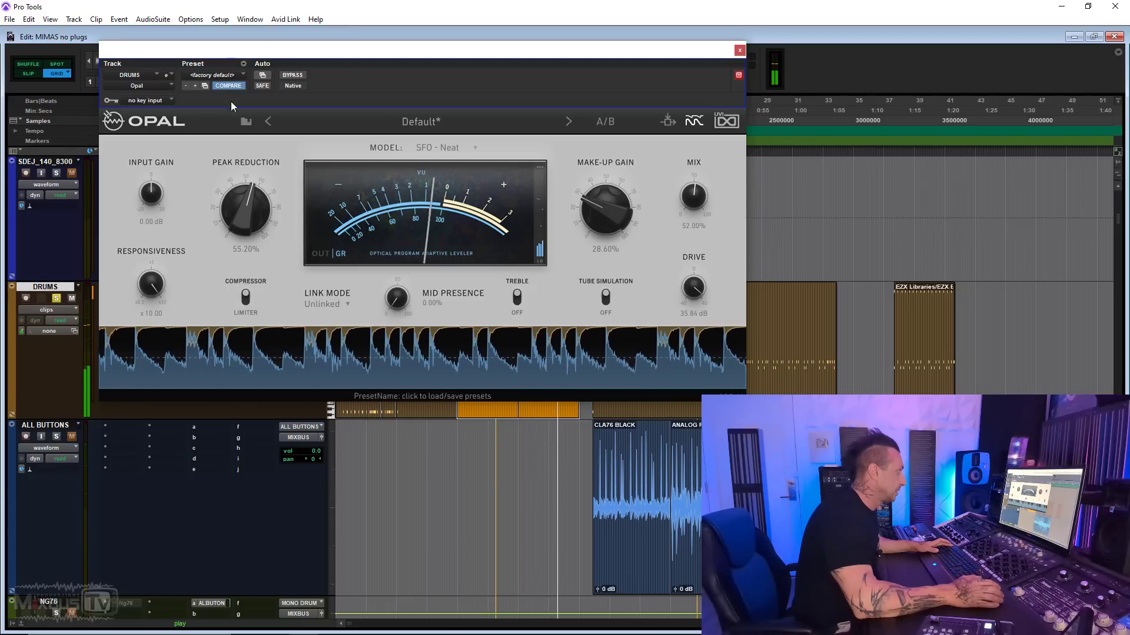
Compare the drums with Opal bypassed and active, and set Make-Up Gain to 32.60%.
{"action": "left_click", "coordinate": [293, 76]}
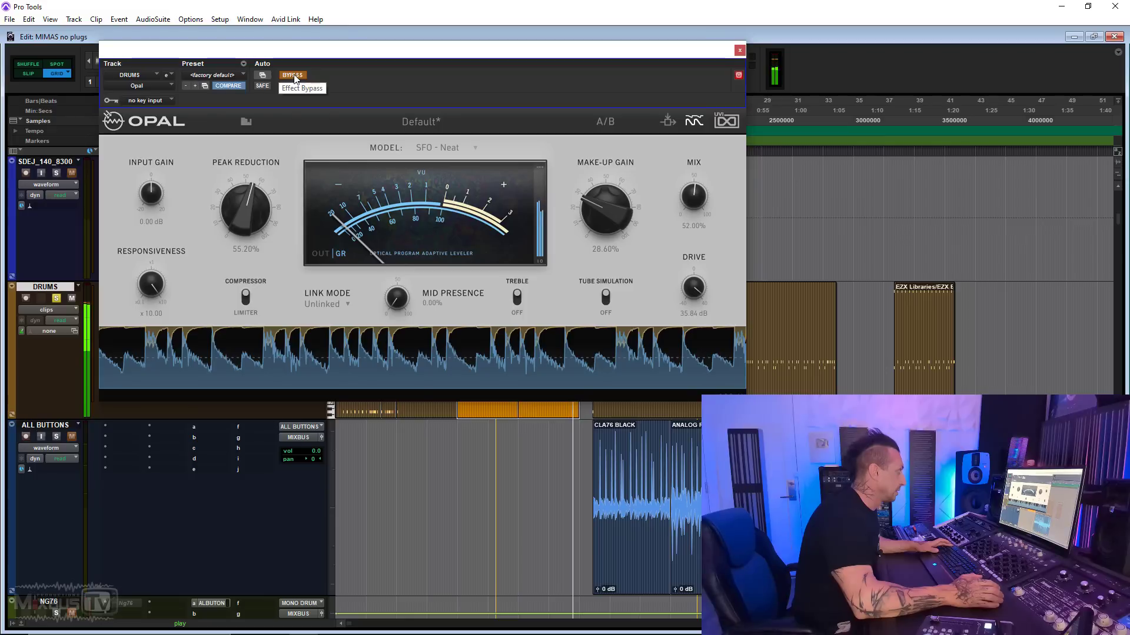
{"action": "left_click", "coordinate": [293, 75]}
{"action": "left_click_drag", "start_coordinate": [620, 207], "coordinate": [616, 203]}
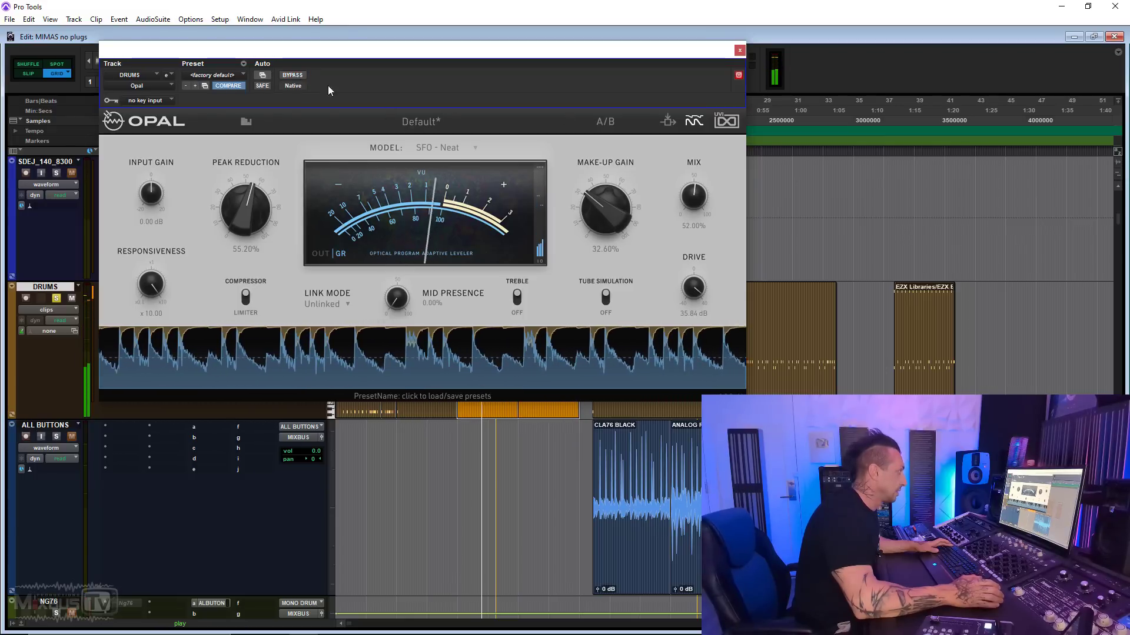
Set Mix to 98.00% and audition Drive on the drums at -40.00 dB, 37.12 dB and 15.36 dB.
{"action": "left_click_drag", "start_coordinate": [695, 199], "coordinate": [703, 128]}
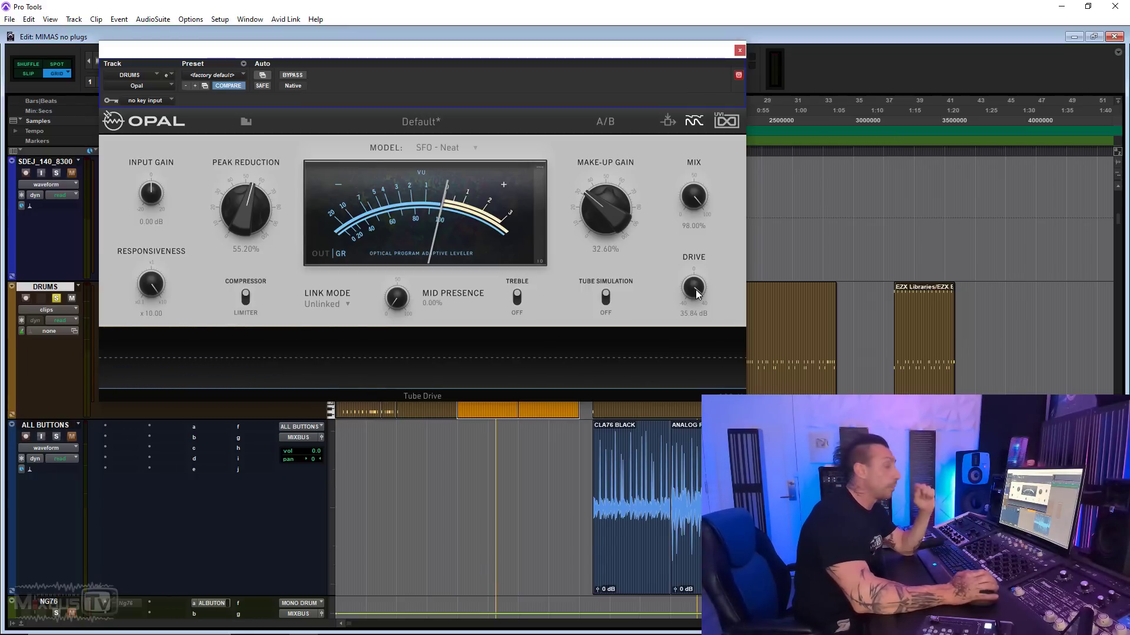
{"action": "left_click_drag", "start_coordinate": [696, 290], "coordinate": [702, 295]}
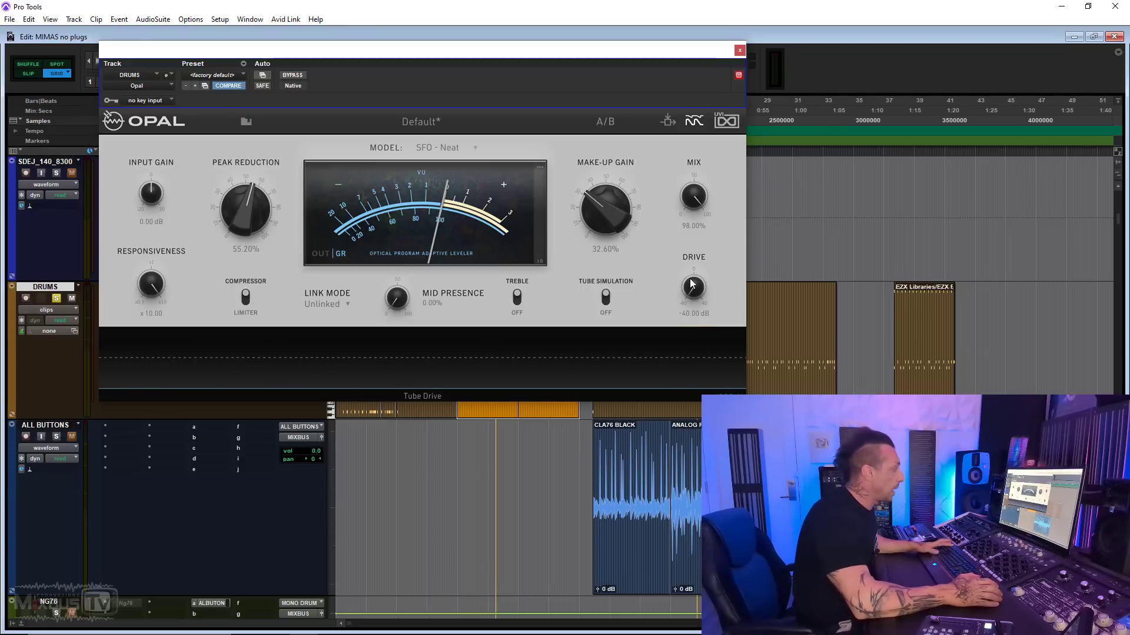
{"action": "key", "text": "space"}
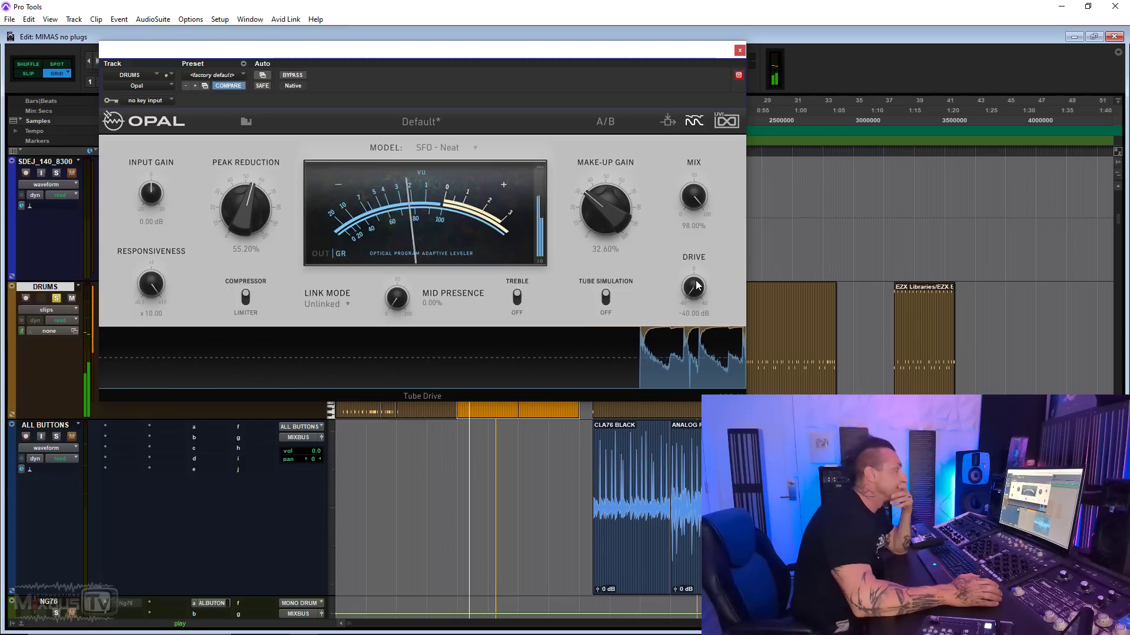
{"action": "left_click_drag", "start_coordinate": [697, 290], "coordinate": [686, 151]}
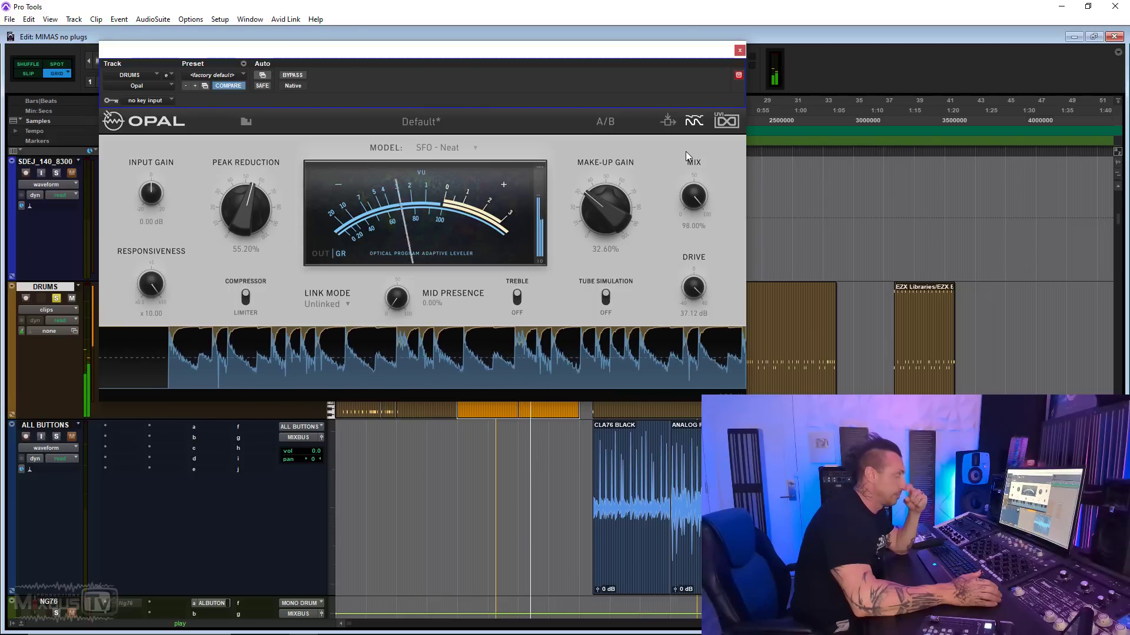
{"action": "left_click_drag", "start_coordinate": [686, 151], "coordinate": [623, 270]}
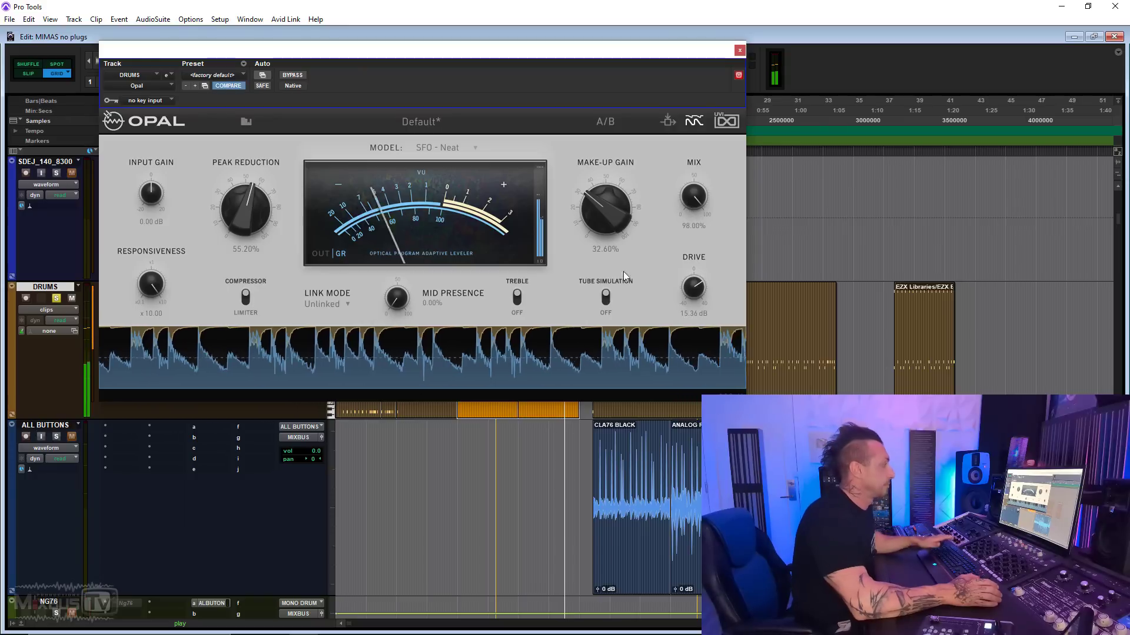
Try the Tube Simulation and Treble switches on the drums, then set Drive to 3.20 dB and stop playback.
{"action": "left_click", "coordinate": [606, 297]}
{"action": "left_click", "coordinate": [516, 297]}
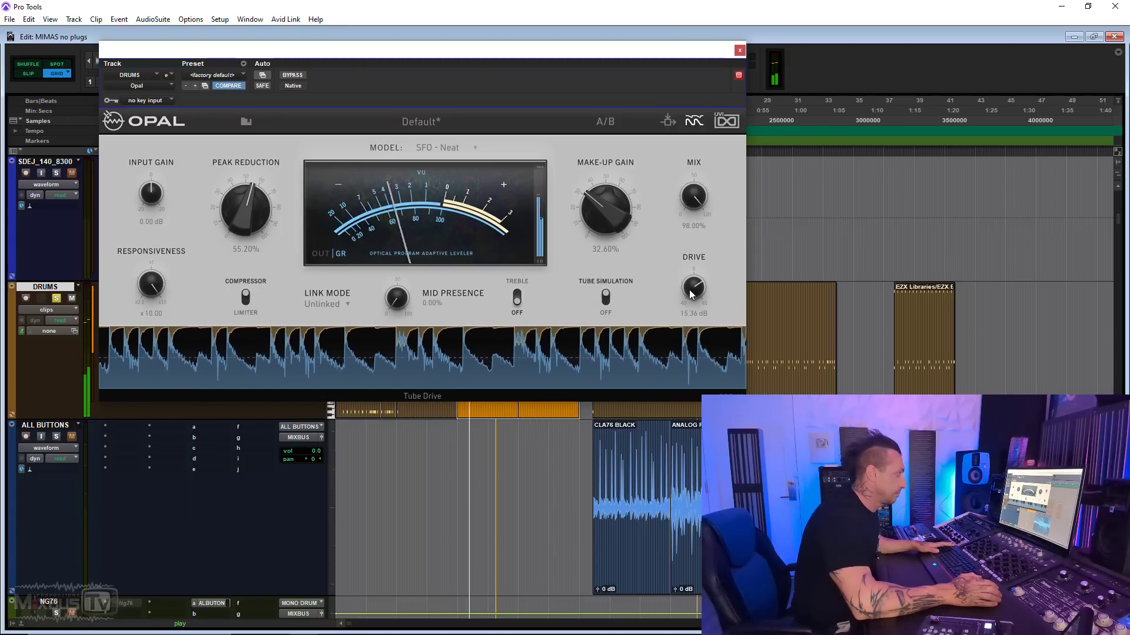
{"action": "scroll", "coordinate": [690, 289], "scroll_direction": "up", "scroll_amount": 4}
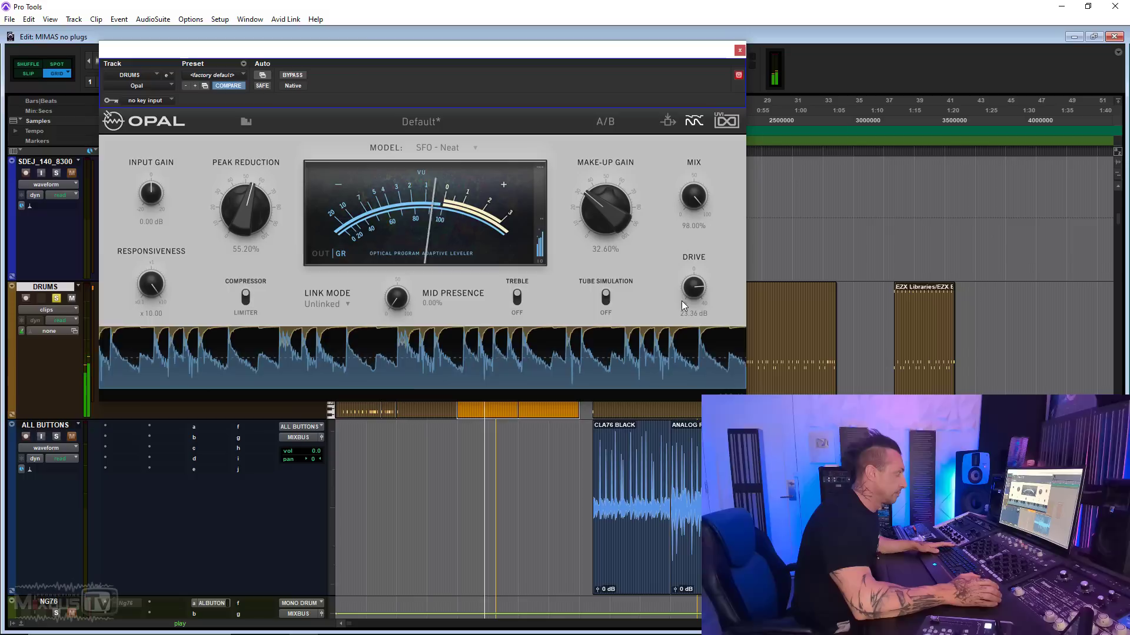
{"action": "mouse_move", "coordinate": [681, 302]}
{"action": "left_mouse_down"}
{"action": "mouse_move", "coordinate": [694, 268]}
{"action": "mouse_move", "coordinate": [690, 306]}
{"action": "left_mouse_up"}
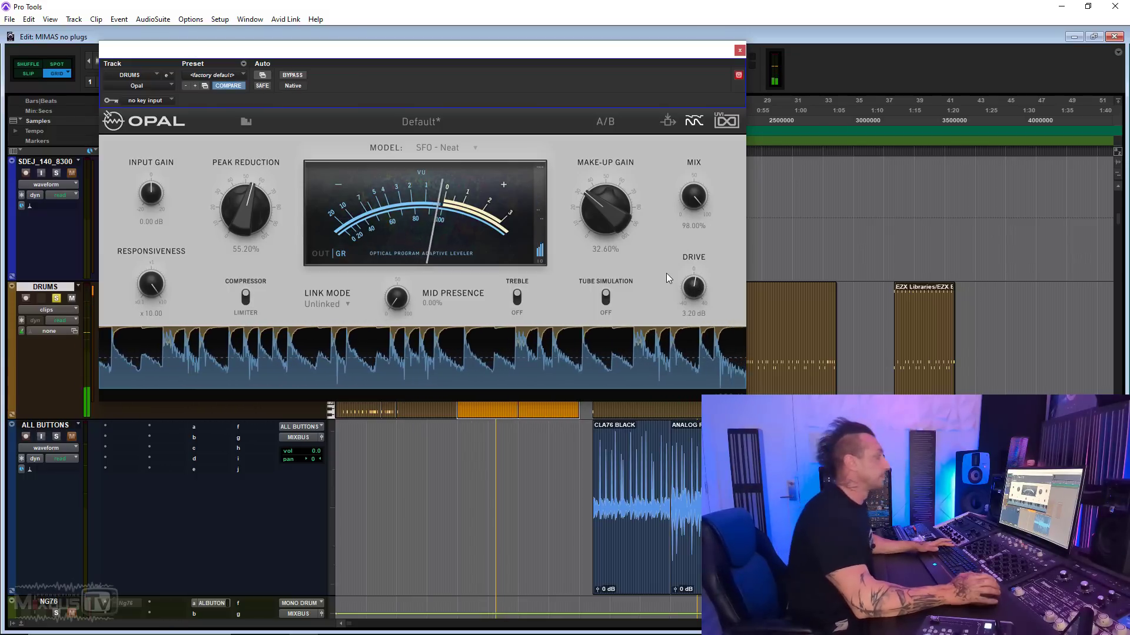
{"action": "key", "text": "space"}
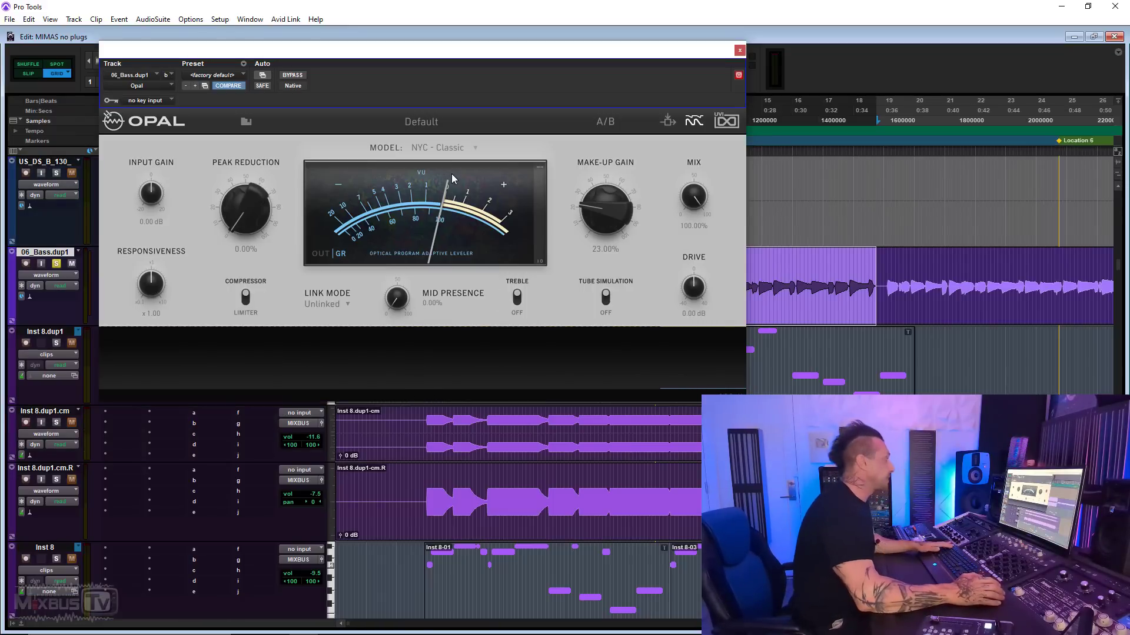
Play the bass track through LAX - Swift with Make-Up Gain at 33.00% and Peak Reduction at 41.60%.
{"action": "key", "text": "space"}
{"action": "left_click_drag", "start_coordinate": [608, 209], "coordinate": [606, 200]}
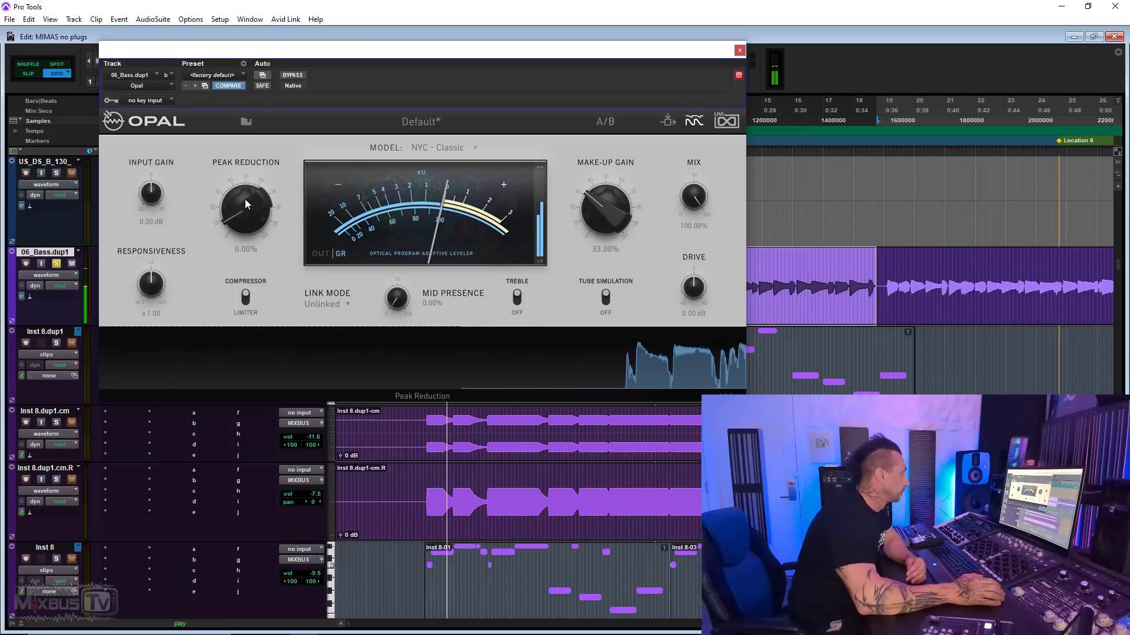
{"action": "left_click_drag", "start_coordinate": [245, 161], "coordinate": [245, 151]}
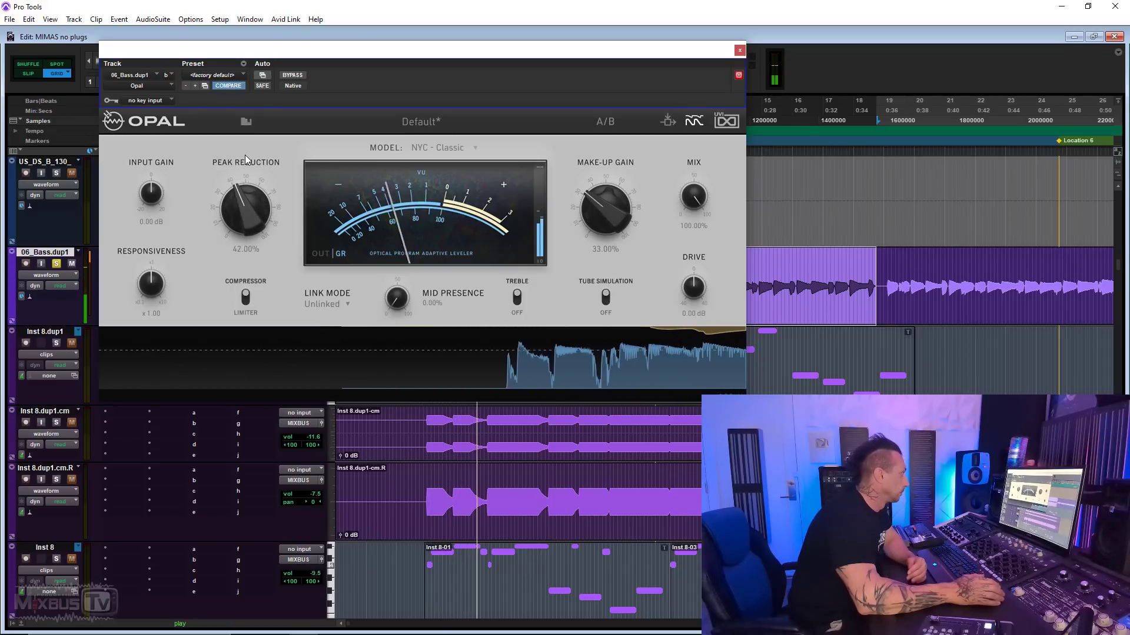
{"action": "left_click", "coordinate": [442, 151]}
{"action": "left_click", "coordinate": [472, 201]}
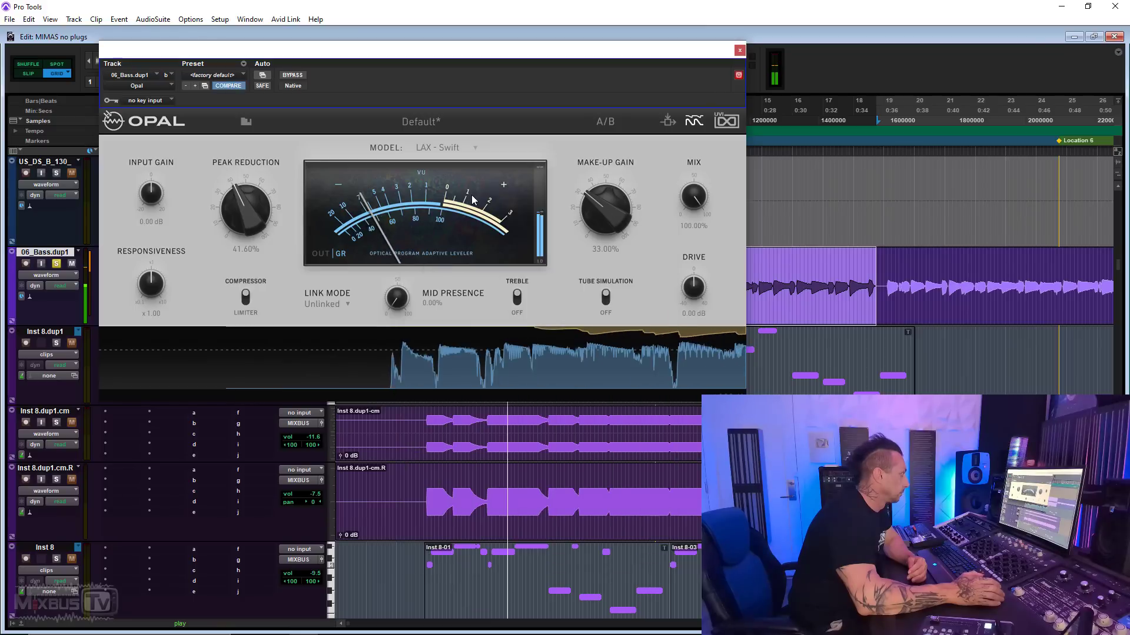
Shape the playing bass with Mid Presence 12.00%, Peak Reduction 43.20%, Drive 31.36 dB and Make-Up Gain 40.20%.
{"action": "mouse_move", "coordinate": [396, 297]}
{"action": "left_mouse_down"}
{"action": "mouse_move", "coordinate": [387, 266]}
{"action": "mouse_move", "coordinate": [388, 281]}
{"action": "left_mouse_up"}
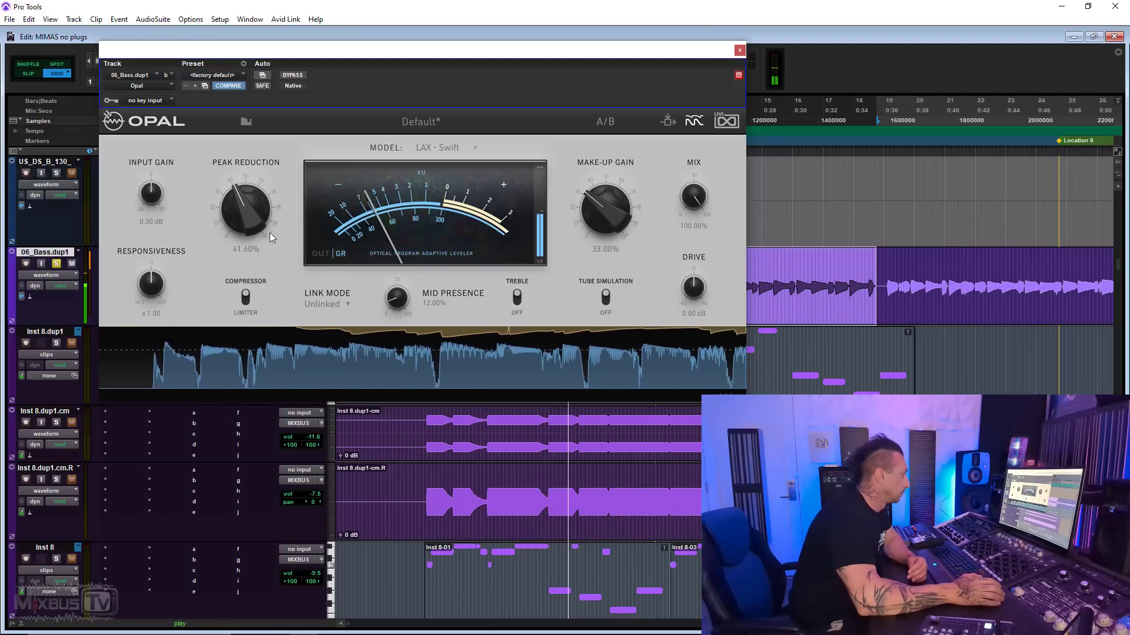
{"action": "mouse_move", "coordinate": [251, 214]}
{"action": "left_mouse_down"}
{"action": "mouse_move", "coordinate": [249, 200]}
{"action": "mouse_move", "coordinate": [250, 210]}
{"action": "left_mouse_up"}
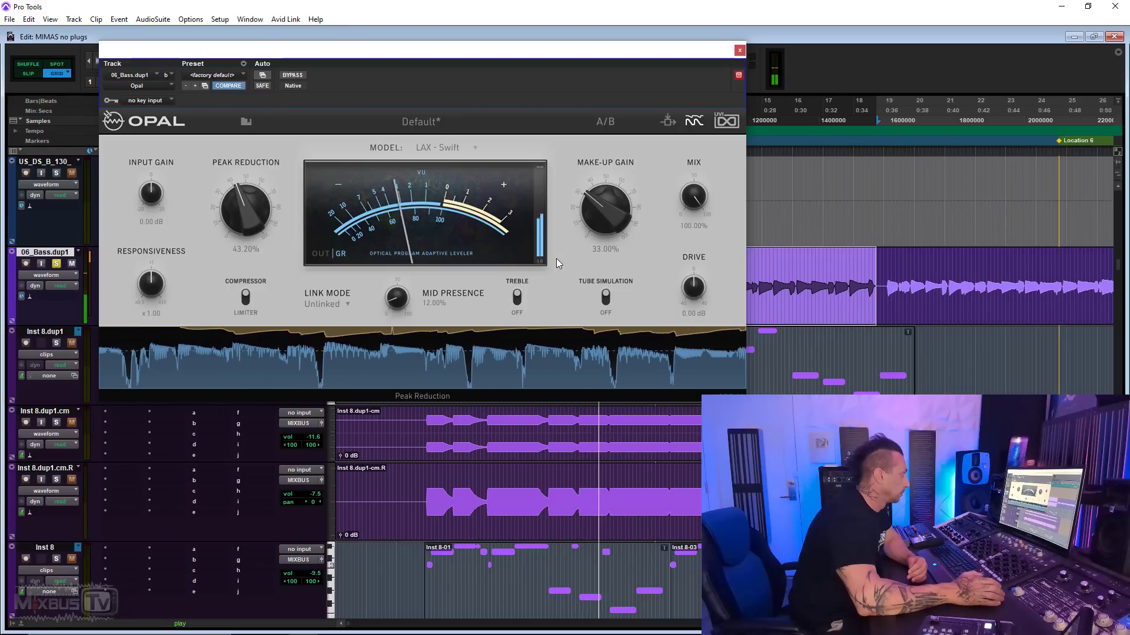
{"action": "left_click_drag", "start_coordinate": [673, 300], "coordinate": [699, 239]}
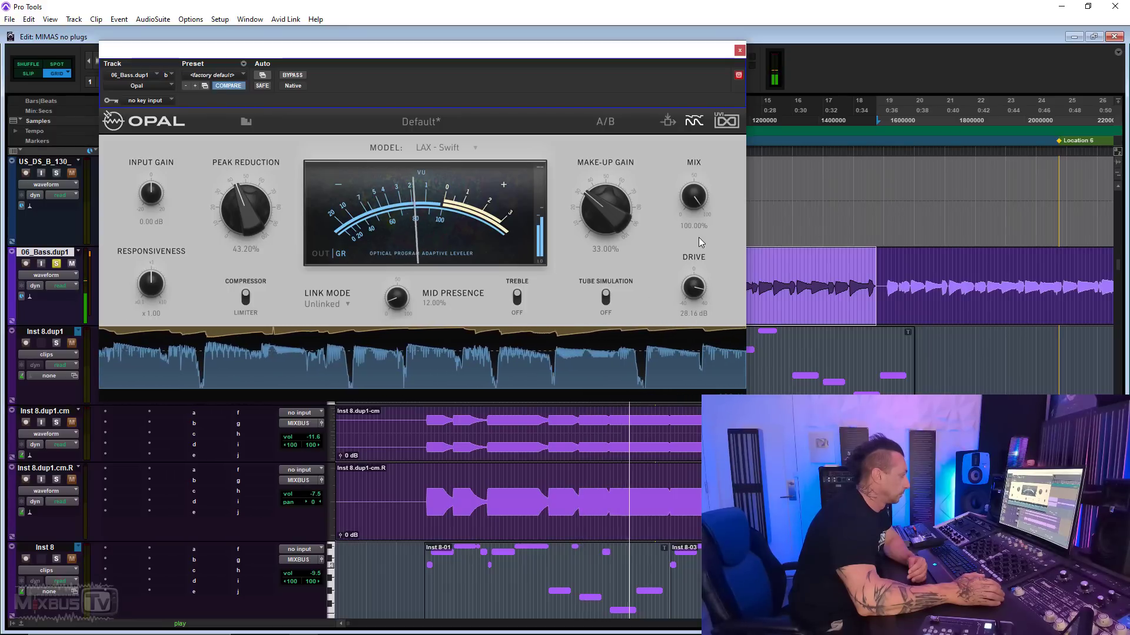
{"action": "left_click_drag", "start_coordinate": [625, 214], "coordinate": [613, 200]}
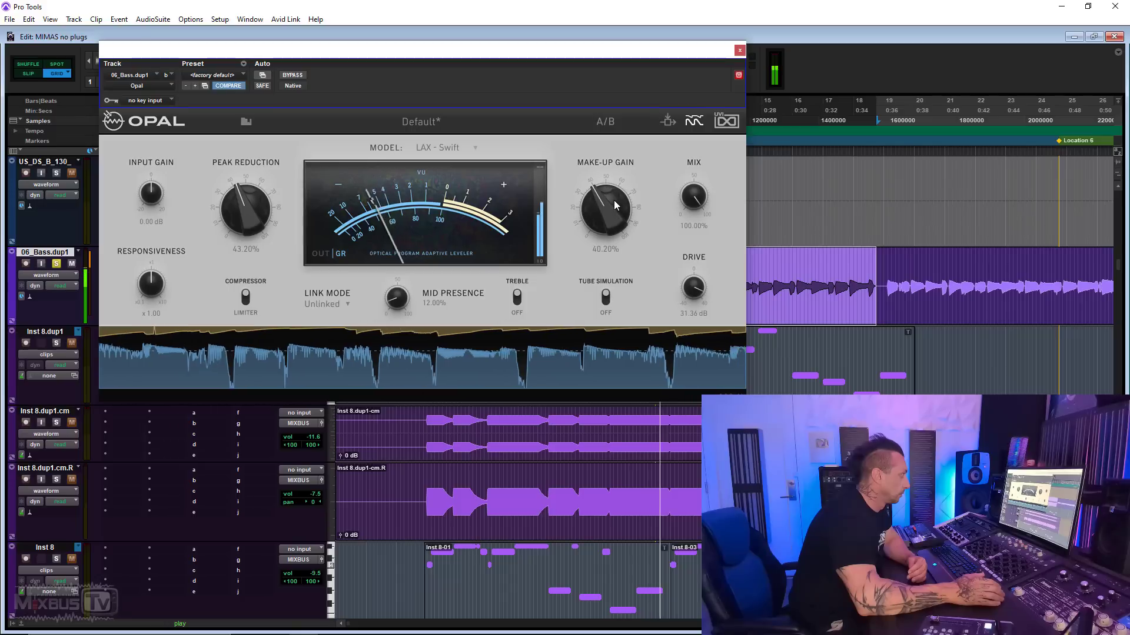
Switch the playing bass to PAR - Sharp with Make-Up Gain at 37.00%, comparing against bypass before and after the change.
{"action": "left_click", "coordinate": [296, 77]}
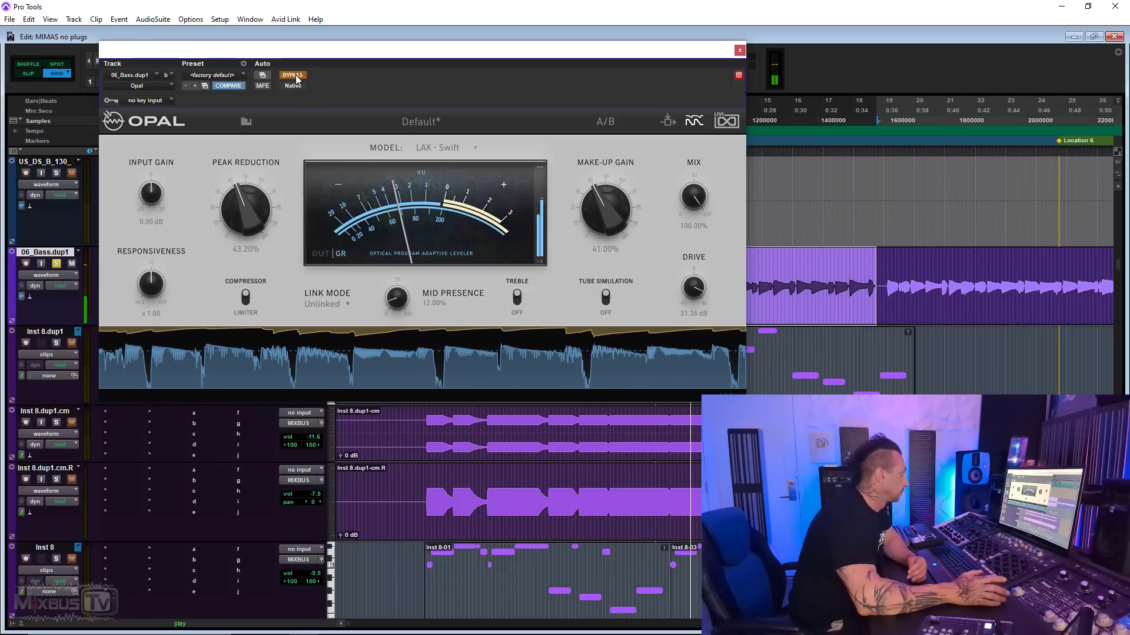
{"action": "left_click", "coordinate": [296, 77]}
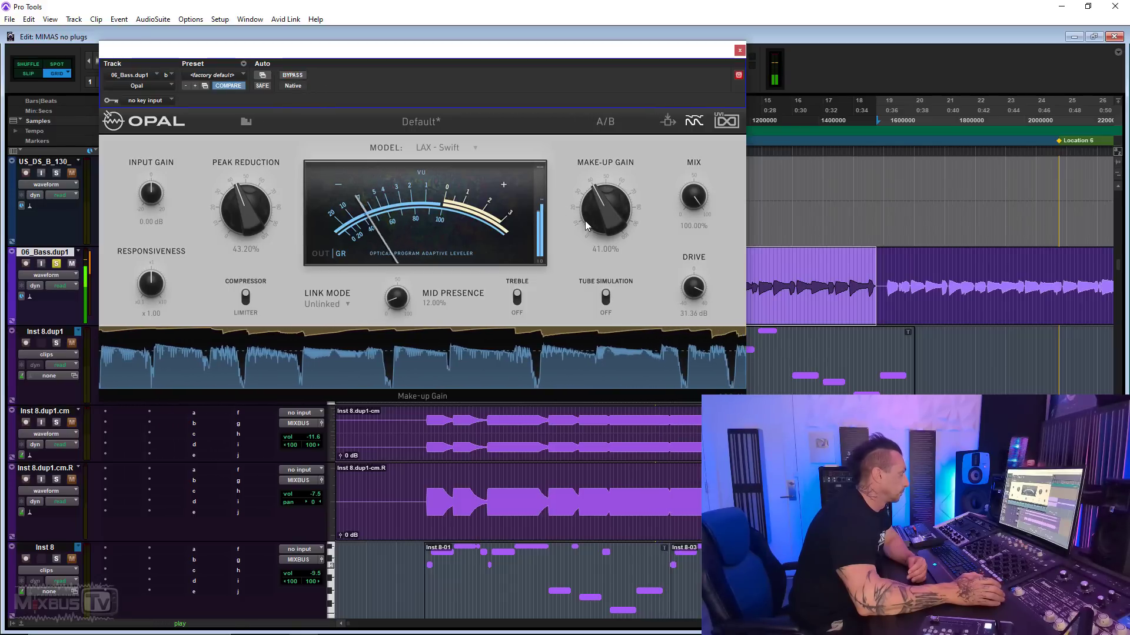
{"action": "left_click", "coordinate": [454, 148]}
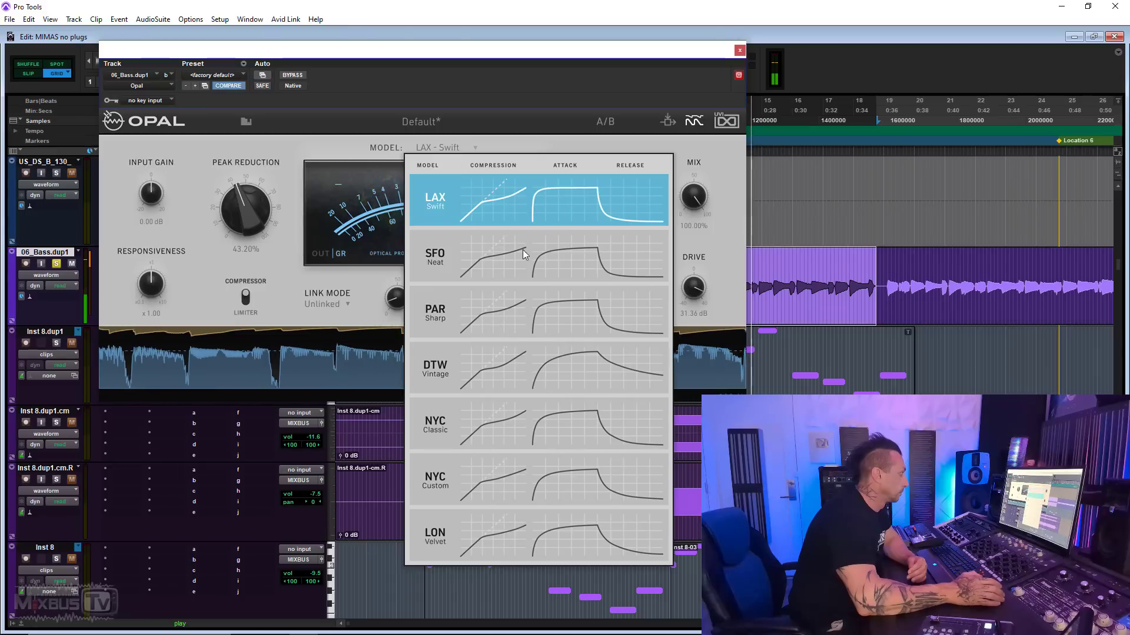
{"action": "left_click", "coordinate": [539, 313]}
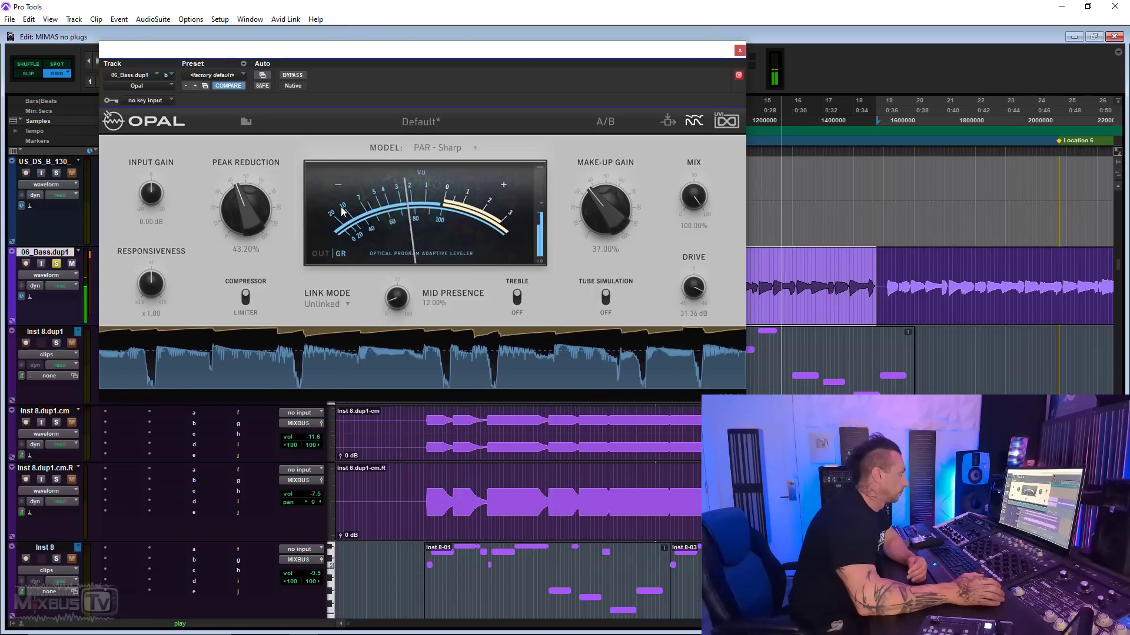
{"action": "left_click", "coordinate": [293, 76]}
{"action": "left_click", "coordinate": [292, 75]}
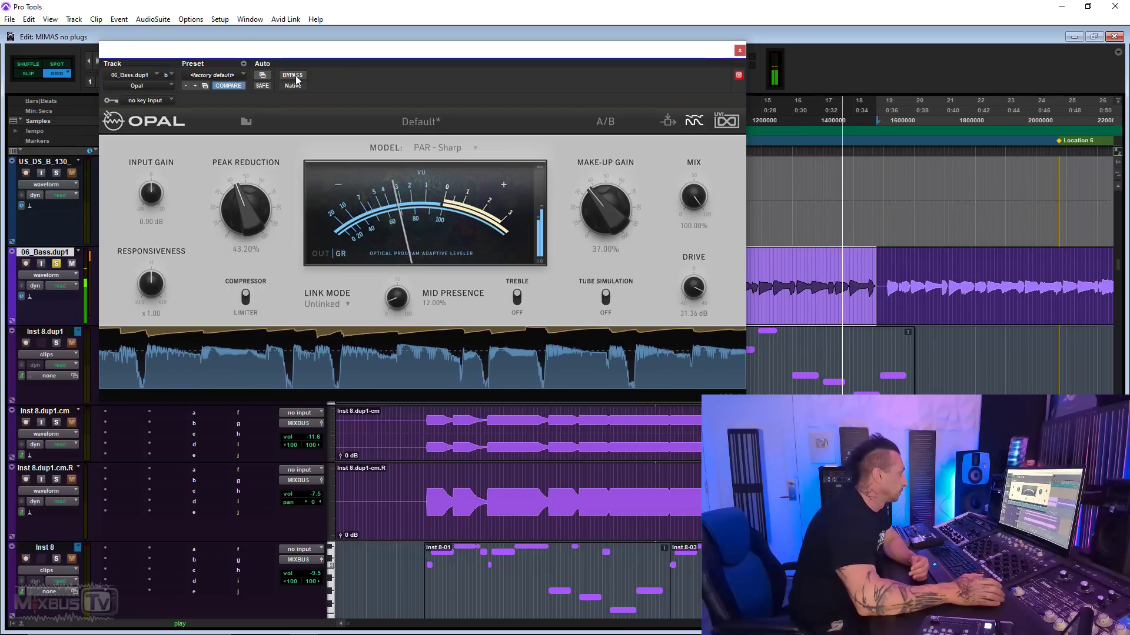
Set Drive on the bass to 36.80 dB and compare the processed sound against bypass.
{"action": "left_click_drag", "start_coordinate": [696, 291], "coordinate": [700, 285]}
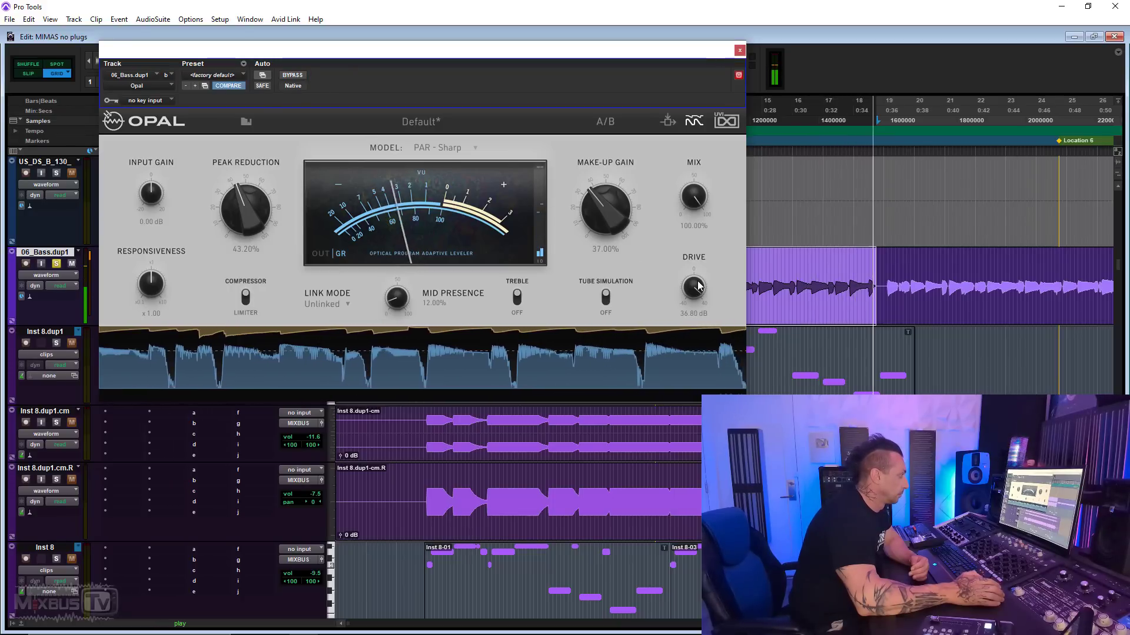
{"action": "left_click", "coordinate": [293, 76]}
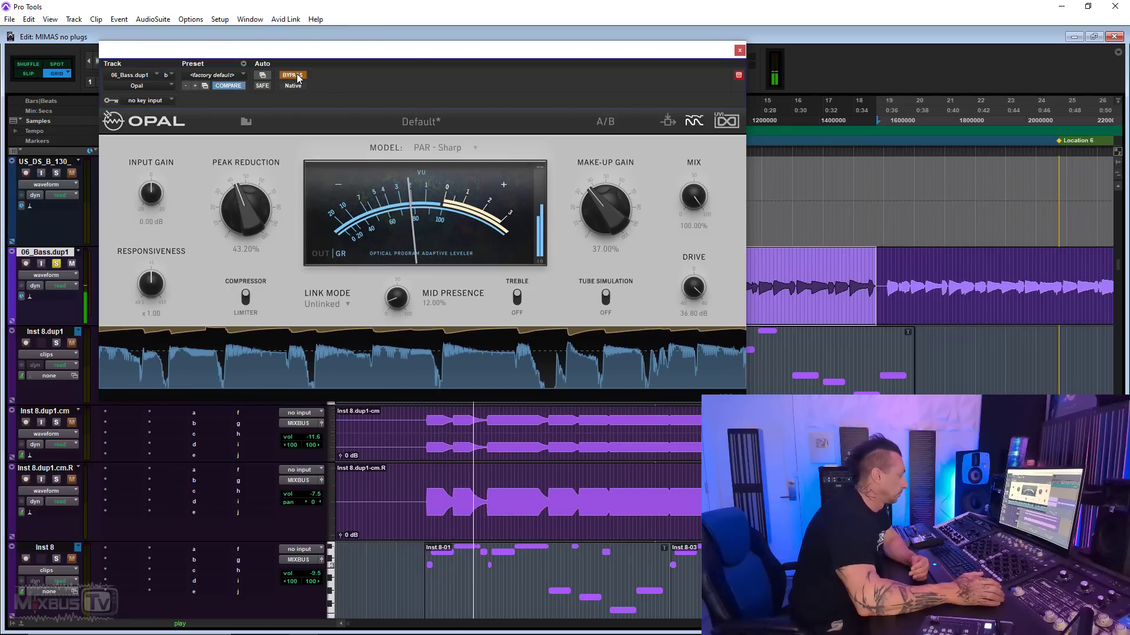
{"action": "left_click", "coordinate": [298, 76]}
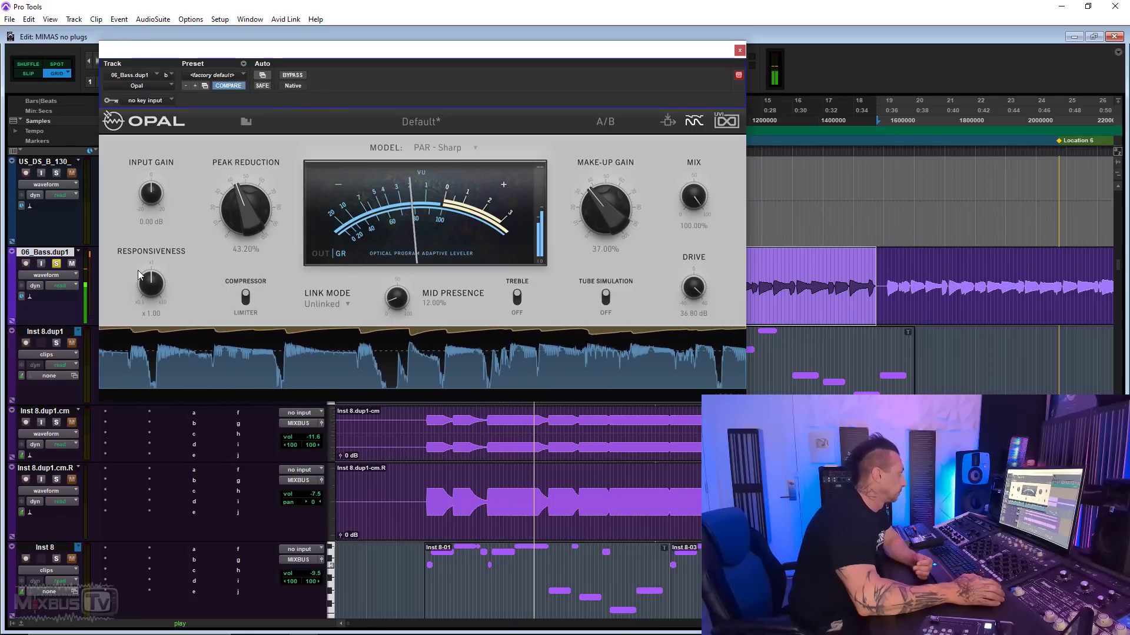
Raise Responsiveness on the bass to x 2.67, switch the model to NYC - Classic and raise Responsiveness to x 4.45.
{"action": "left_click_drag", "start_coordinate": [154, 281], "coordinate": [157, 255]}
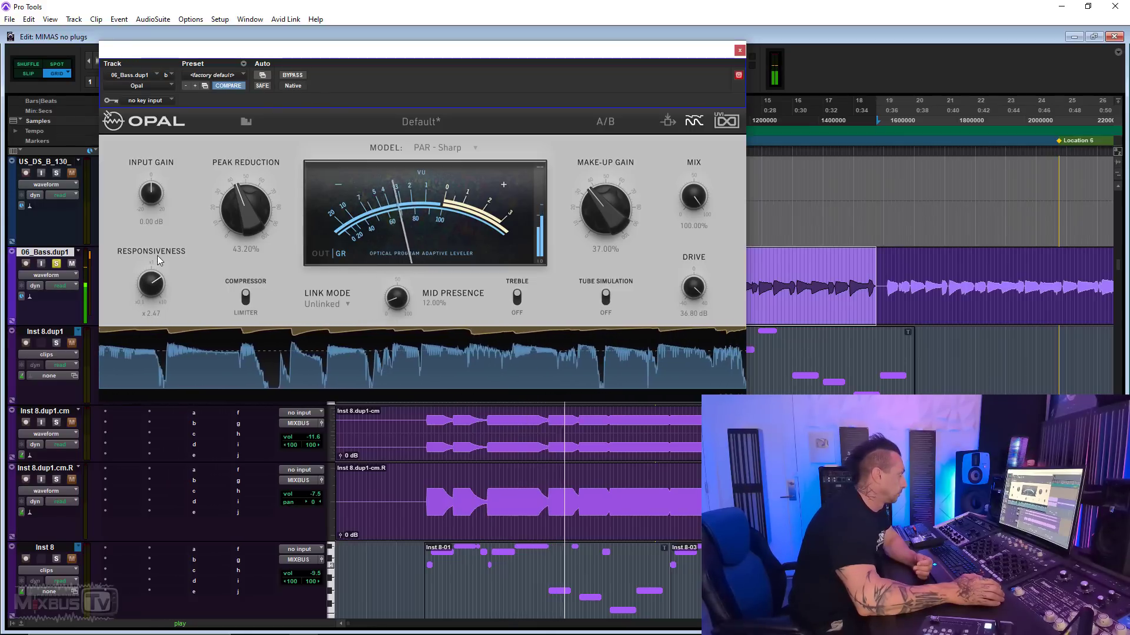
{"action": "left_click", "coordinate": [444, 147]}
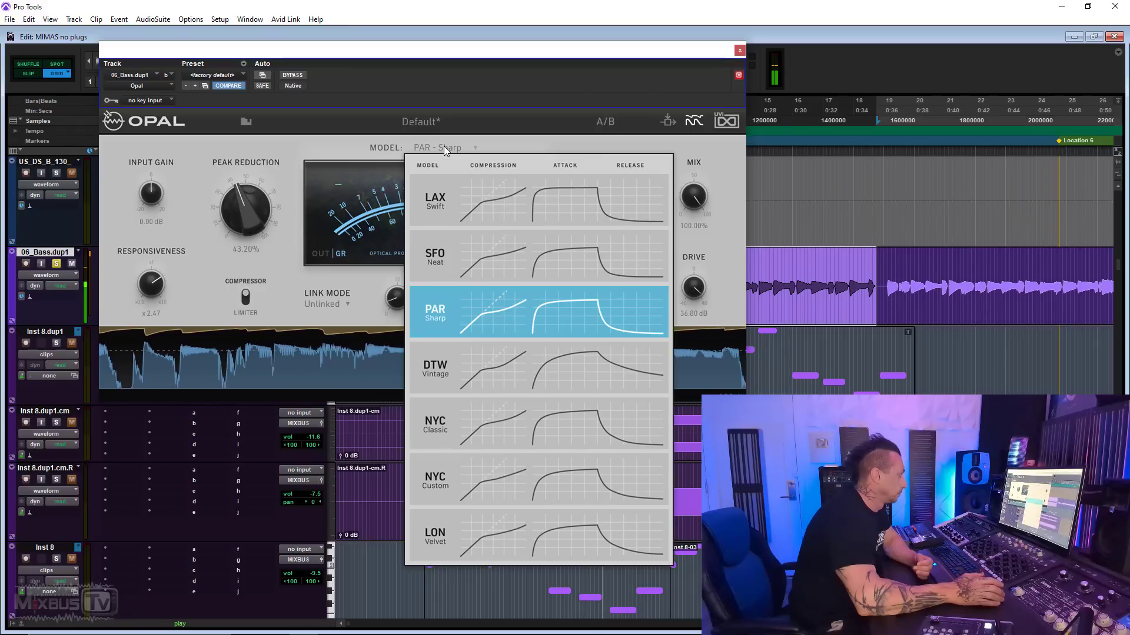
{"action": "left_click", "coordinate": [525, 436]}
{"action": "left_click_drag", "start_coordinate": [154, 285], "coordinate": [149, 263]}
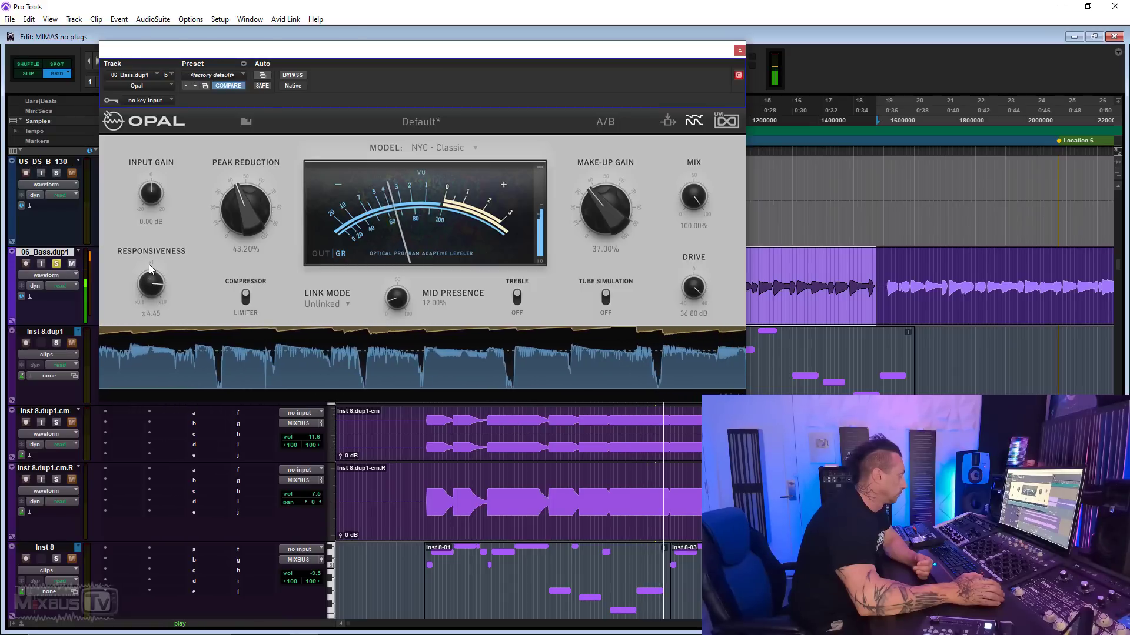
Compare the NYC - Classic bass against bypass and set Make-Up Gain to 33.80% and Drive to 33.92 dB.
{"action": "left_click", "coordinate": [292, 75]}
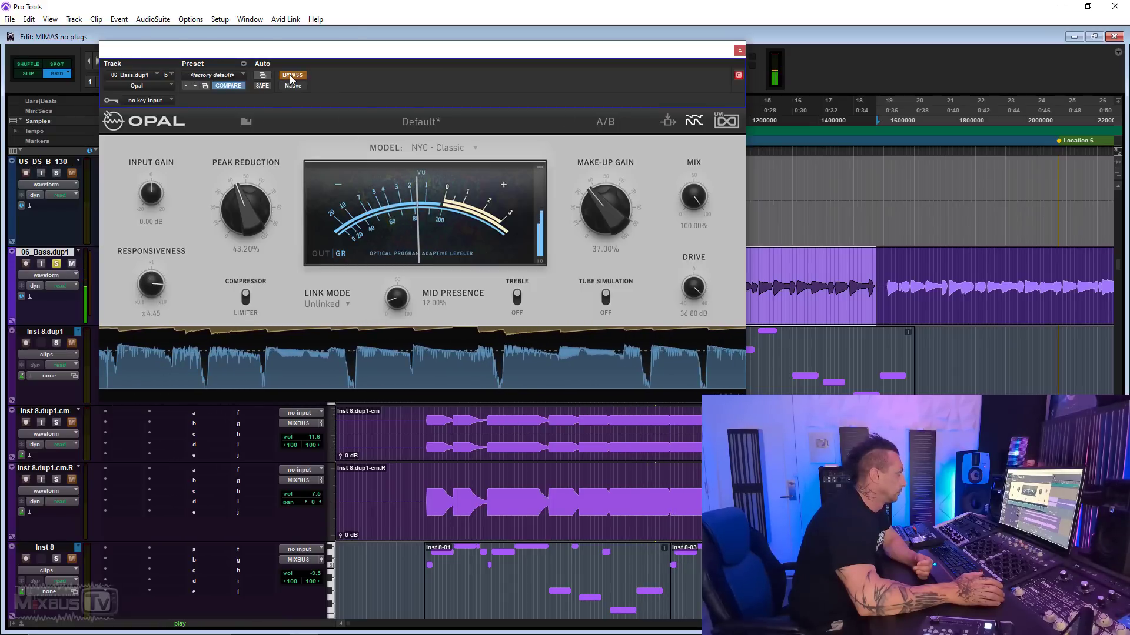
{"action": "left_click", "coordinate": [291, 75]}
{"action": "left_click_drag", "start_coordinate": [605, 206], "coordinate": [617, 265]}
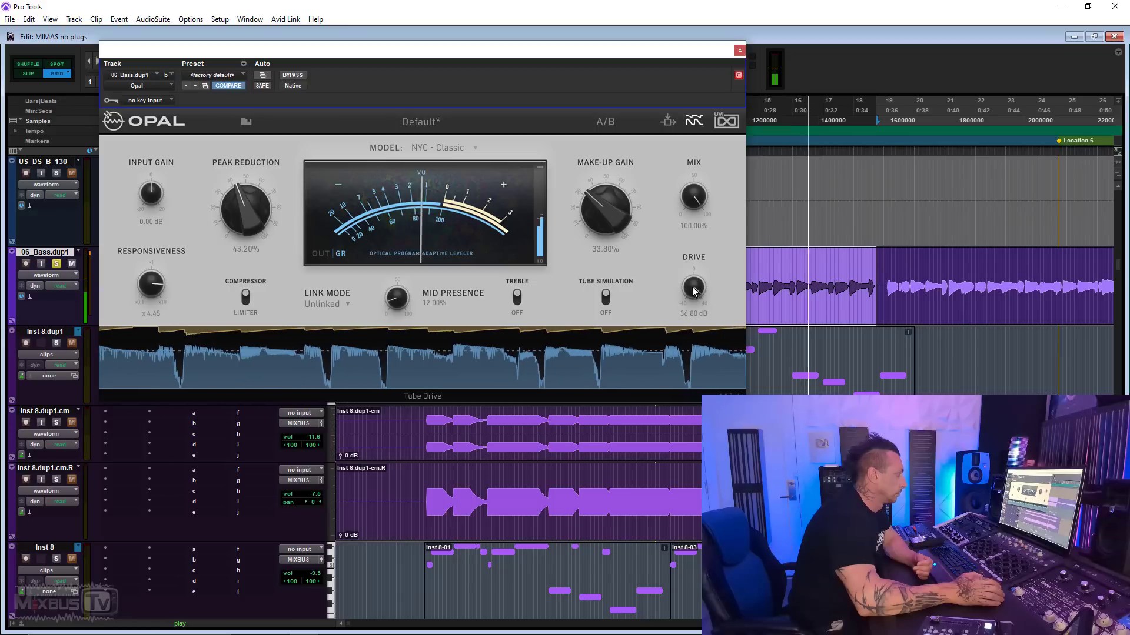
{"action": "mouse_move", "coordinate": [693, 287]}
{"action": "left_mouse_down"}
{"action": "mouse_move", "coordinate": [691, 267]}
{"action": "mouse_move", "coordinate": [694, 298]}
{"action": "left_mouse_up"}
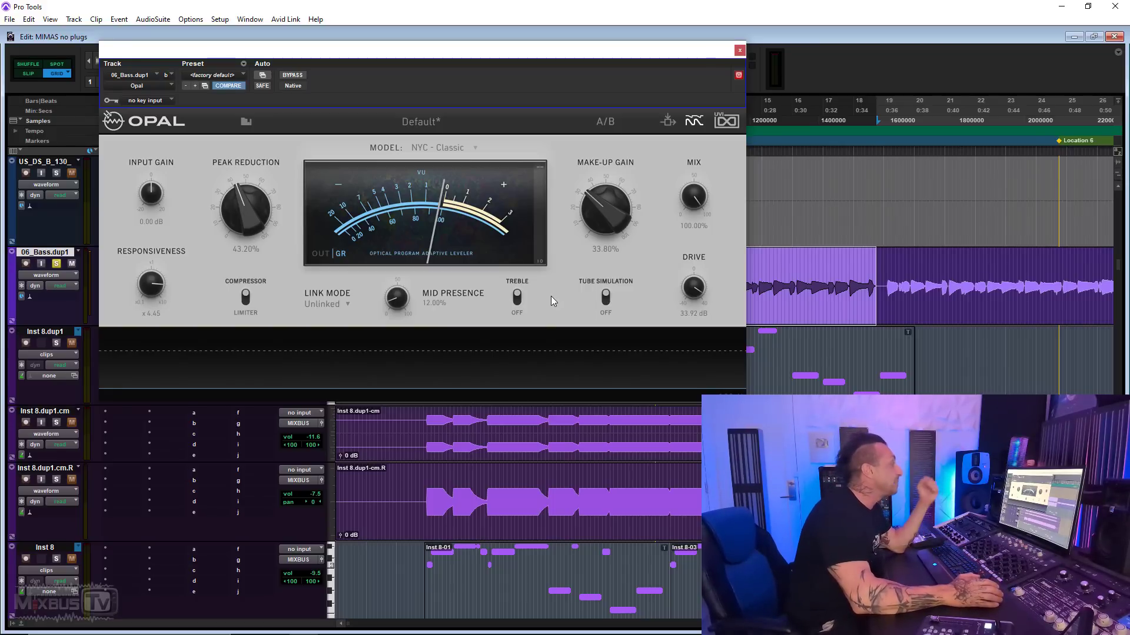
{"action": "left_click", "coordinate": [466, 150]}
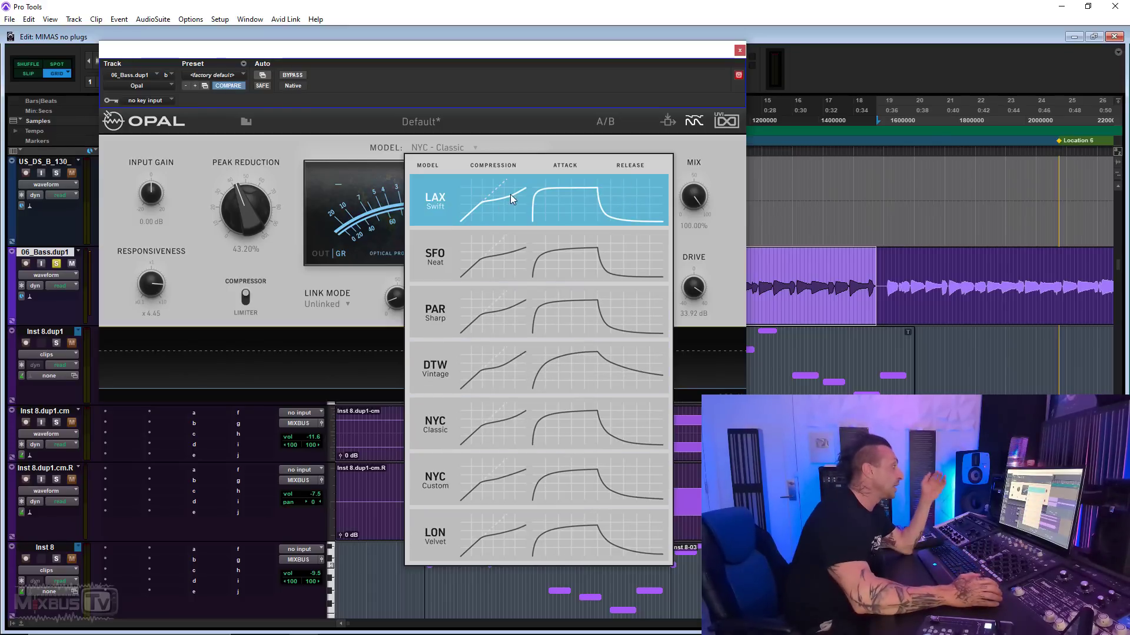
{"action": "left_click", "coordinate": [189, 259]}
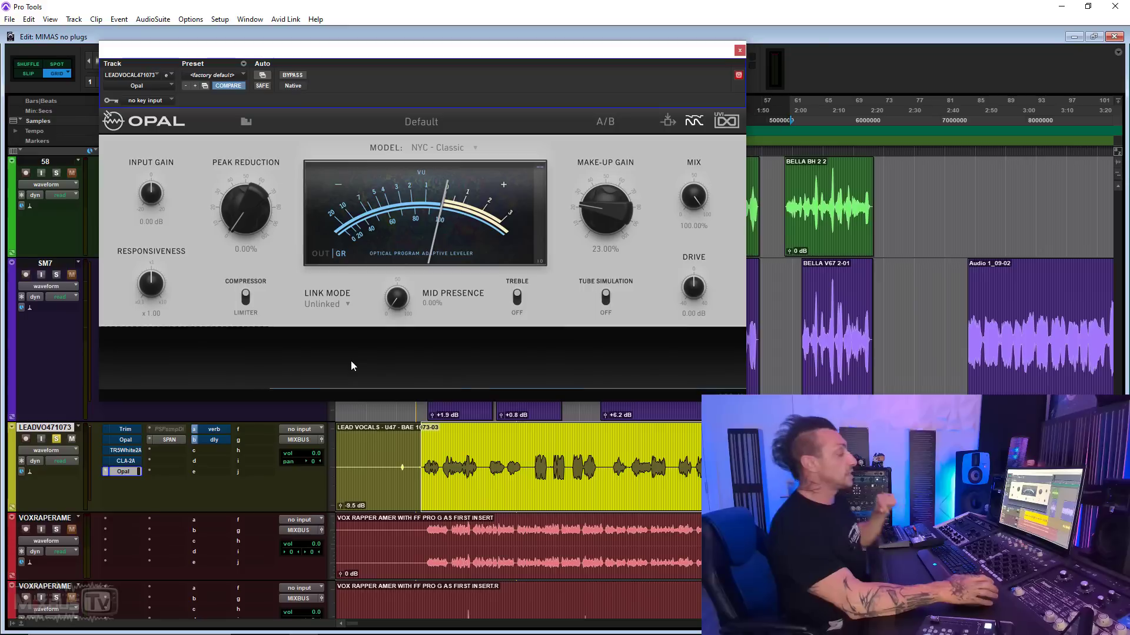
Play the lead vocal through NYC - Classic with Peak Reduction 55.20%, Make-Up Gain 33.80% and Drive 31.36 dB.
{"action": "key", "text": "space"}
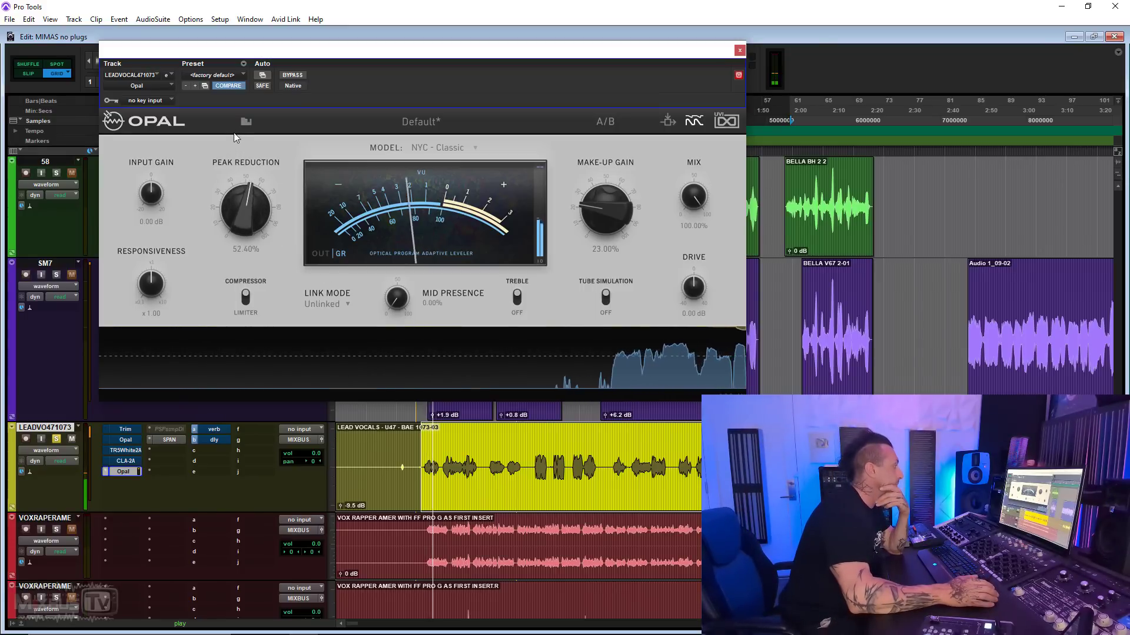
{"action": "left_click", "coordinate": [442, 148]}
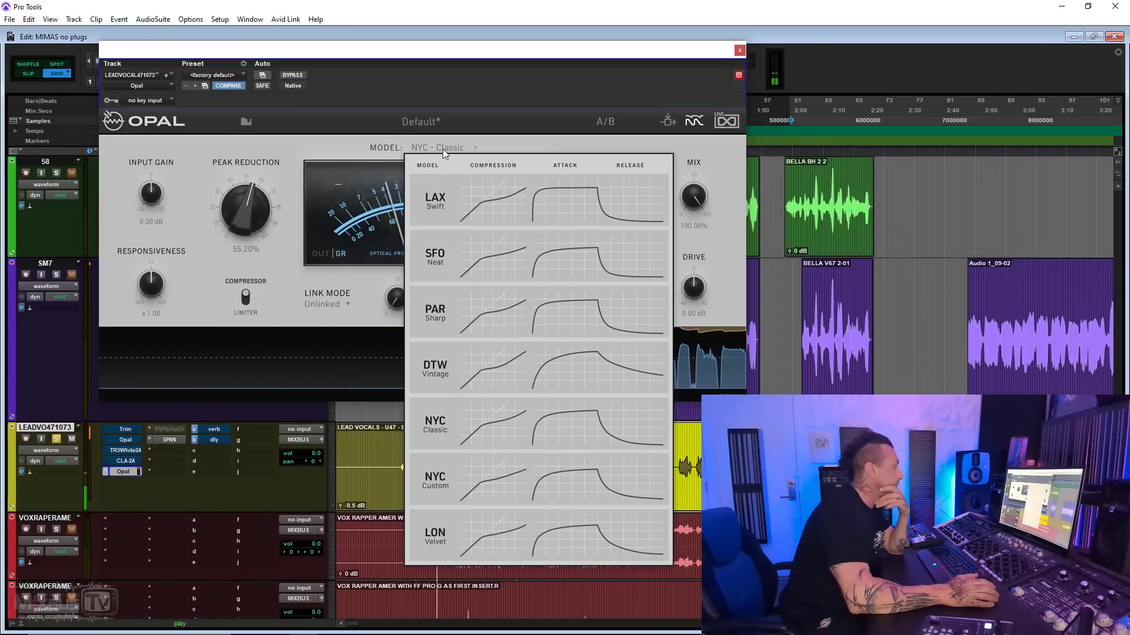
{"action": "left_click", "coordinate": [476, 424]}
{"action": "left_click_drag", "start_coordinate": [612, 215], "coordinate": [620, 202]}
{"action": "left_click_drag", "start_coordinate": [694, 287], "coordinate": [702, 231]}
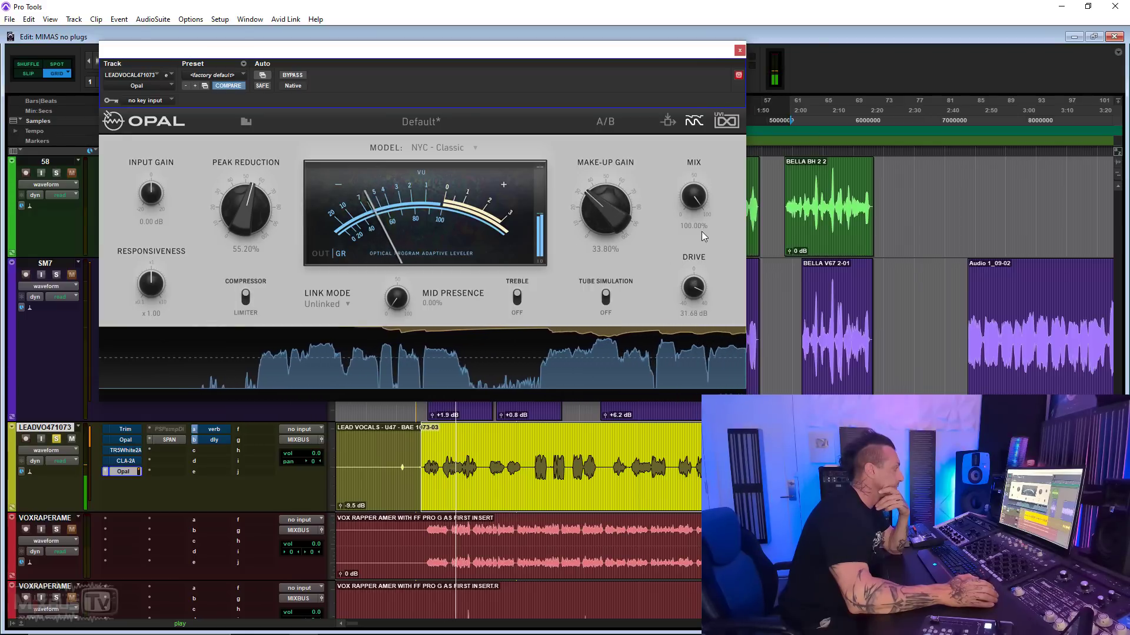
Compare the lead vocal against bypass and set Make-Up Gain to 35.40% and Peak Reduction to 58.00%.
{"action": "left_click", "coordinate": [292, 75]}
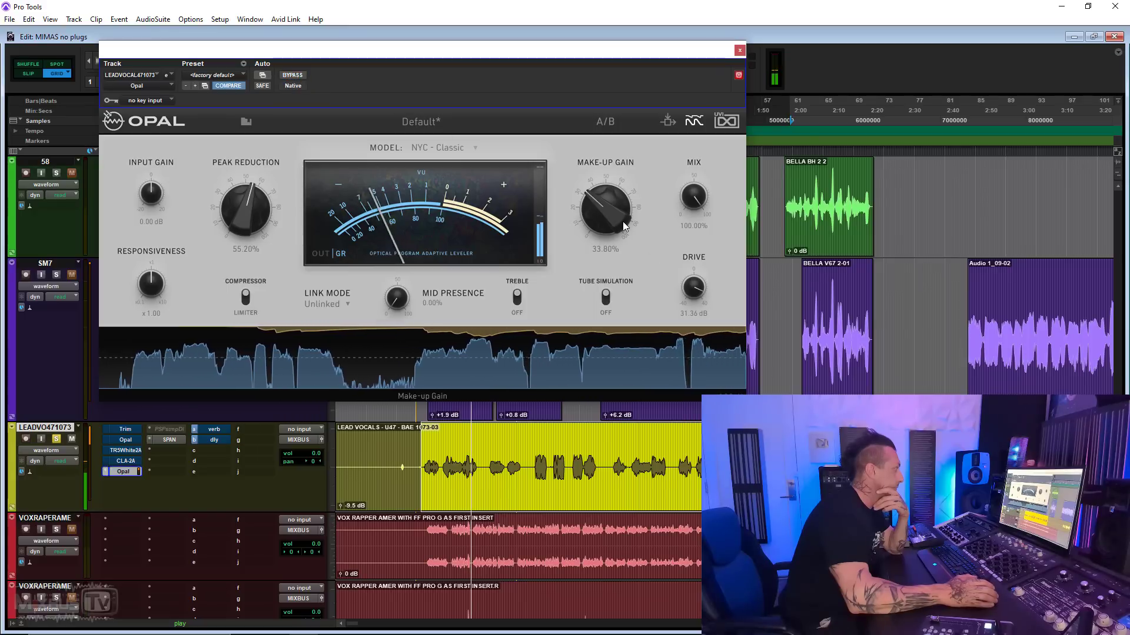
{"action": "left_click_drag", "start_coordinate": [622, 221], "coordinate": [622, 219]}
{"action": "left_click_drag", "start_coordinate": [241, 217], "coordinate": [238, 216]}
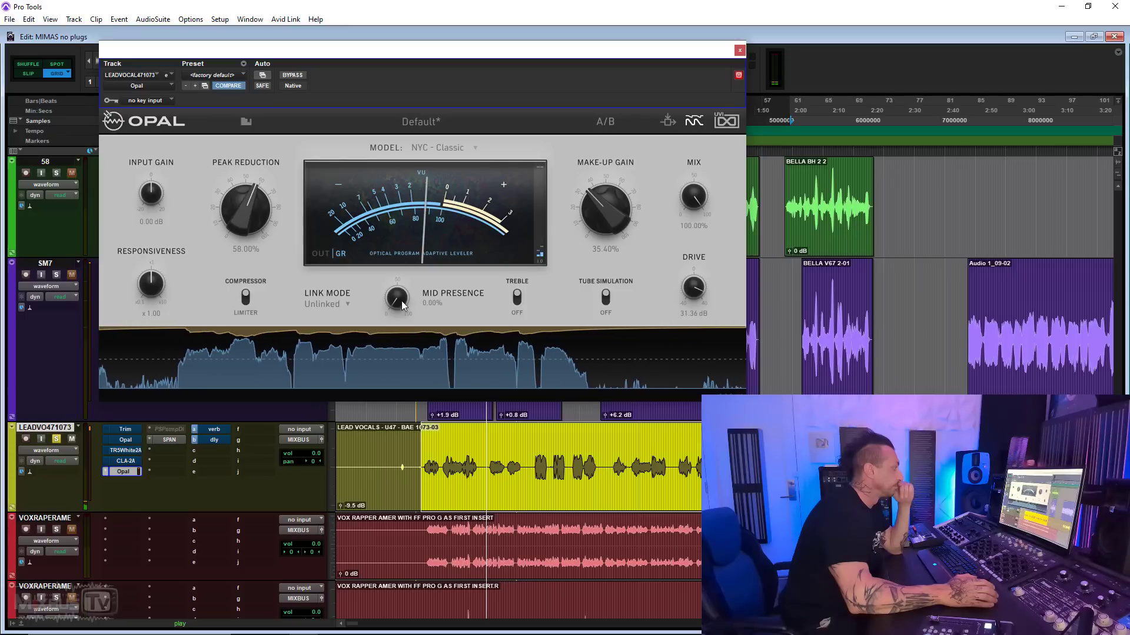
Switch the lead vocal's processing from Compressor to Limiter and compare it against bypass.
{"action": "left_click", "coordinate": [246, 297]}
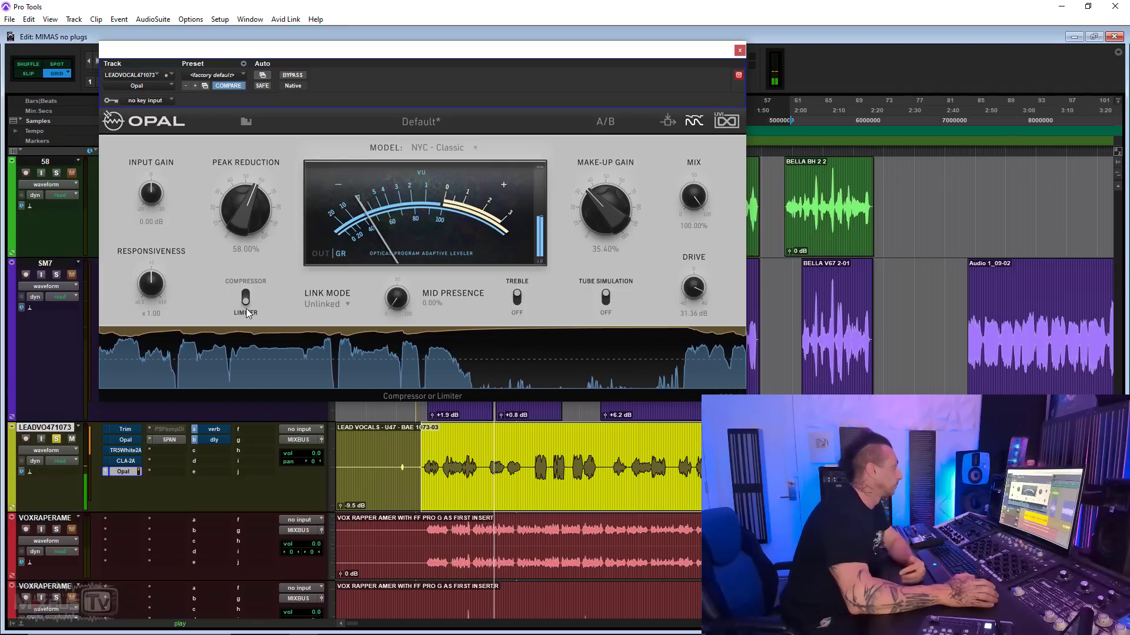
{"action": "left_click", "coordinate": [292, 75]}
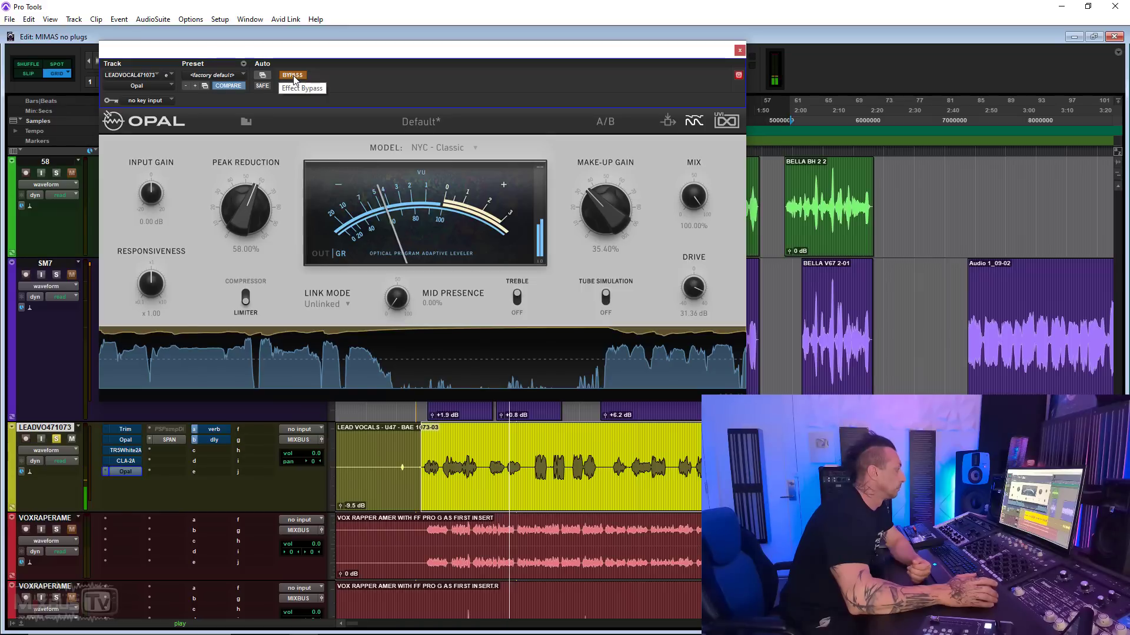
{"action": "left_click", "coordinate": [293, 77]}
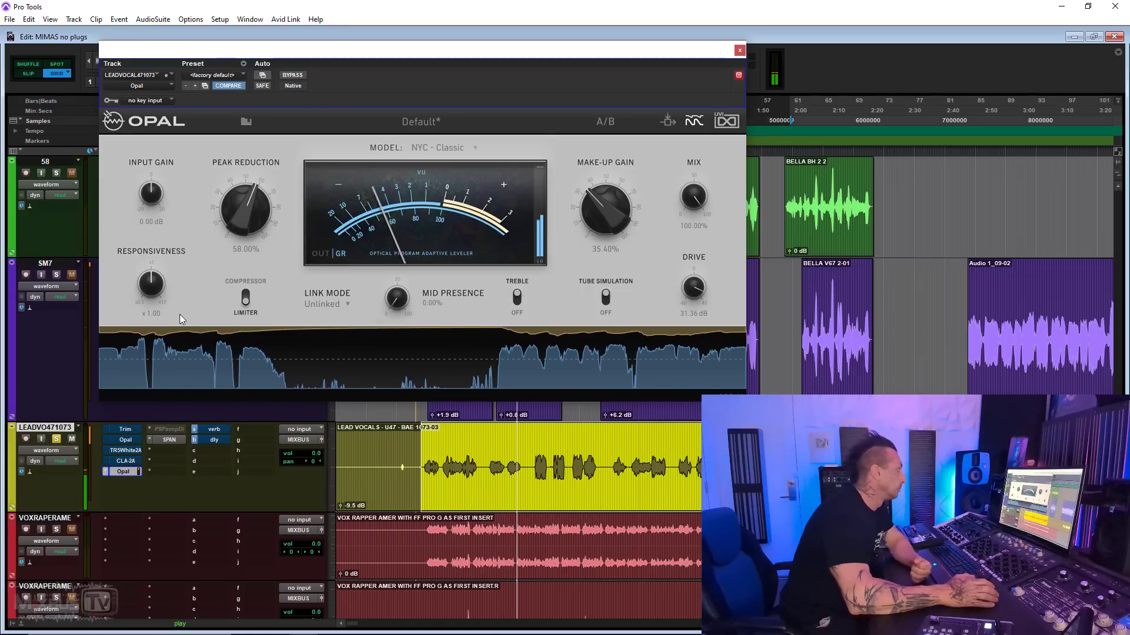
Raise Responsiveness on the lead vocal to x 4.61 and compare the processed sound against bypass.
{"action": "left_click_drag", "start_coordinate": [150, 284], "coordinate": [152, 246]}
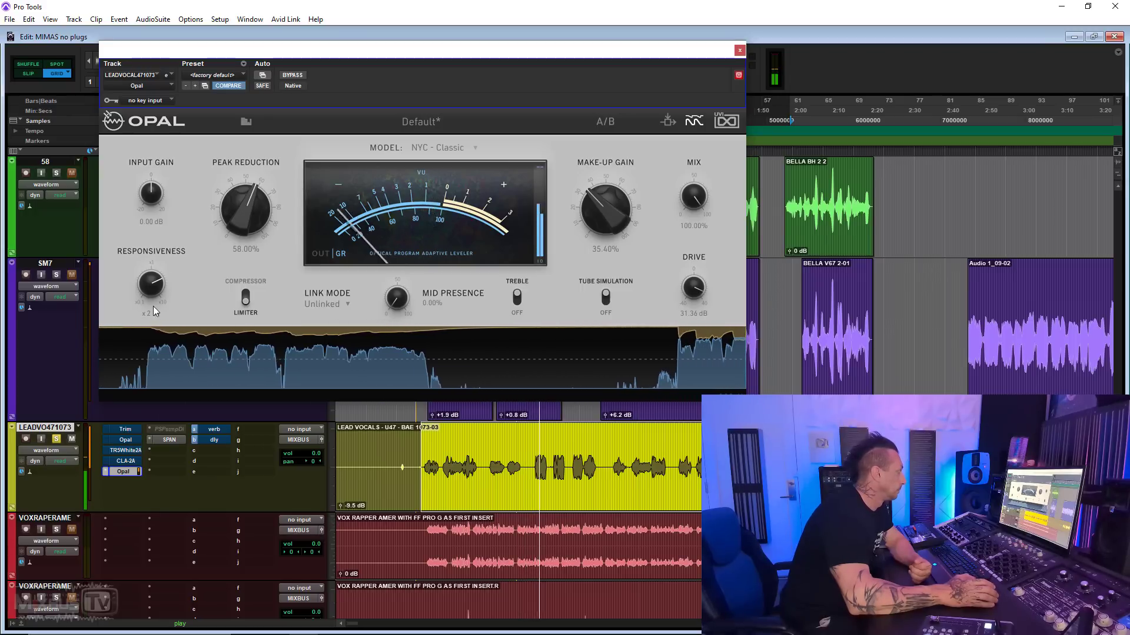
{"action": "left_click_drag", "start_coordinate": [153, 306], "coordinate": [177, 268]}
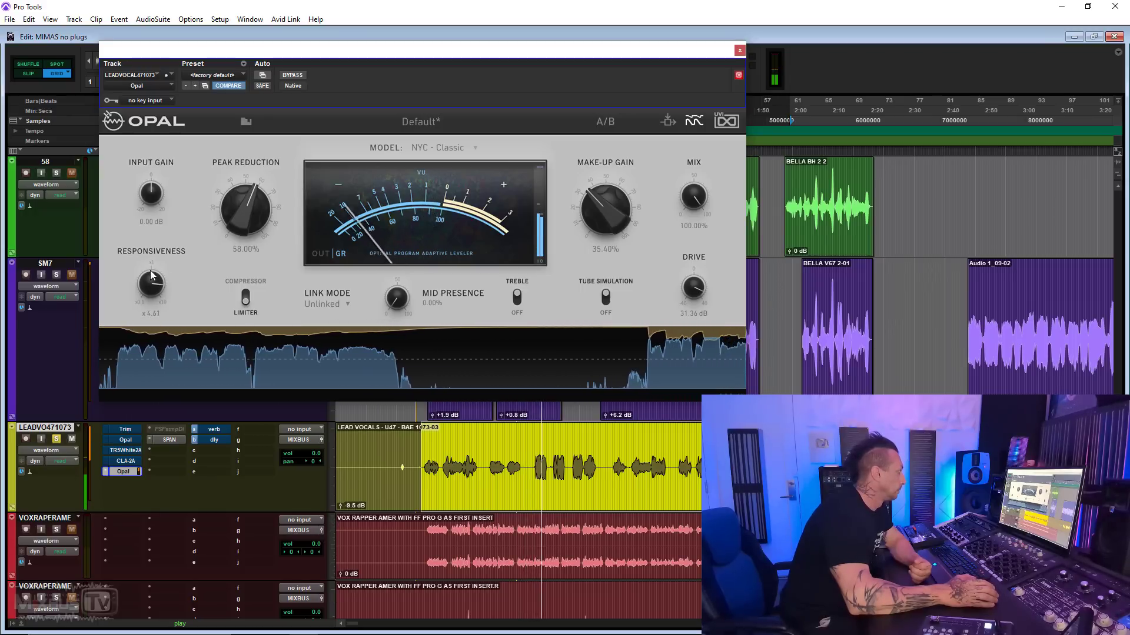
{"action": "left_click", "coordinate": [298, 78]}
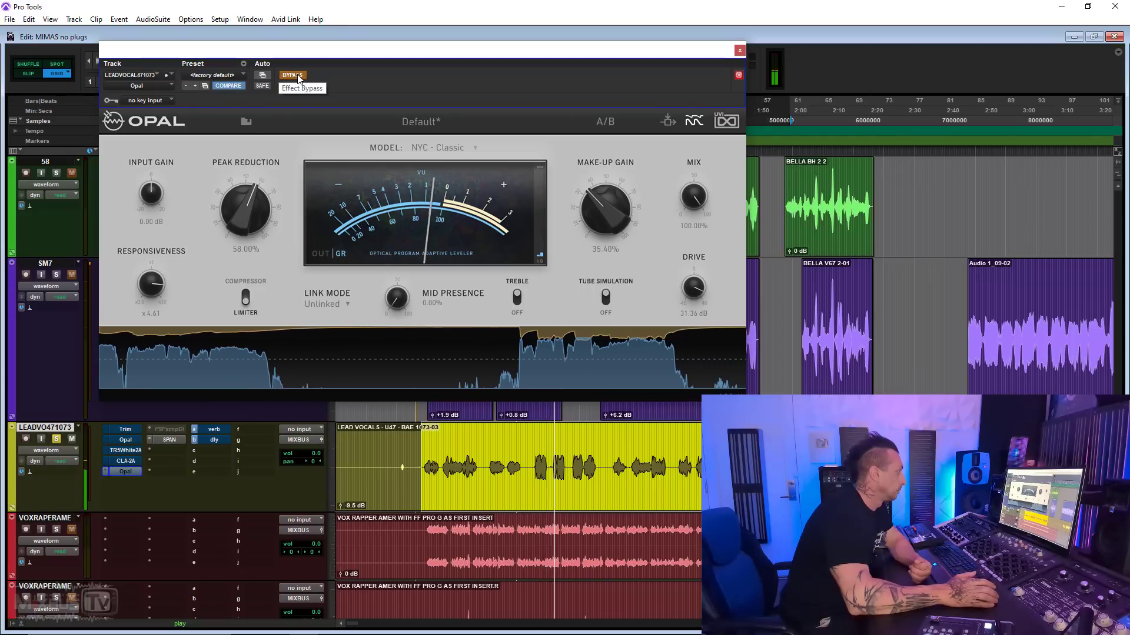
{"action": "left_click", "coordinate": [293, 75]}
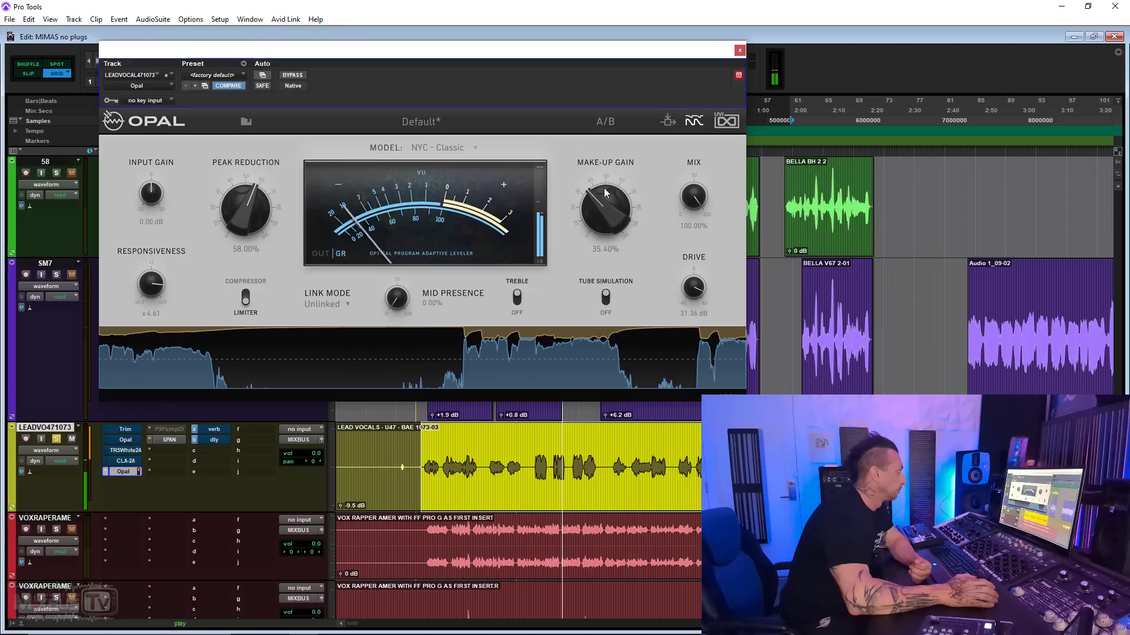
Lower Peak Reduction on the lead vocal to 47.60% and switch the model to LON - Velvet.
{"action": "left_click_drag", "start_coordinate": [243, 218], "coordinate": [246, 226]}
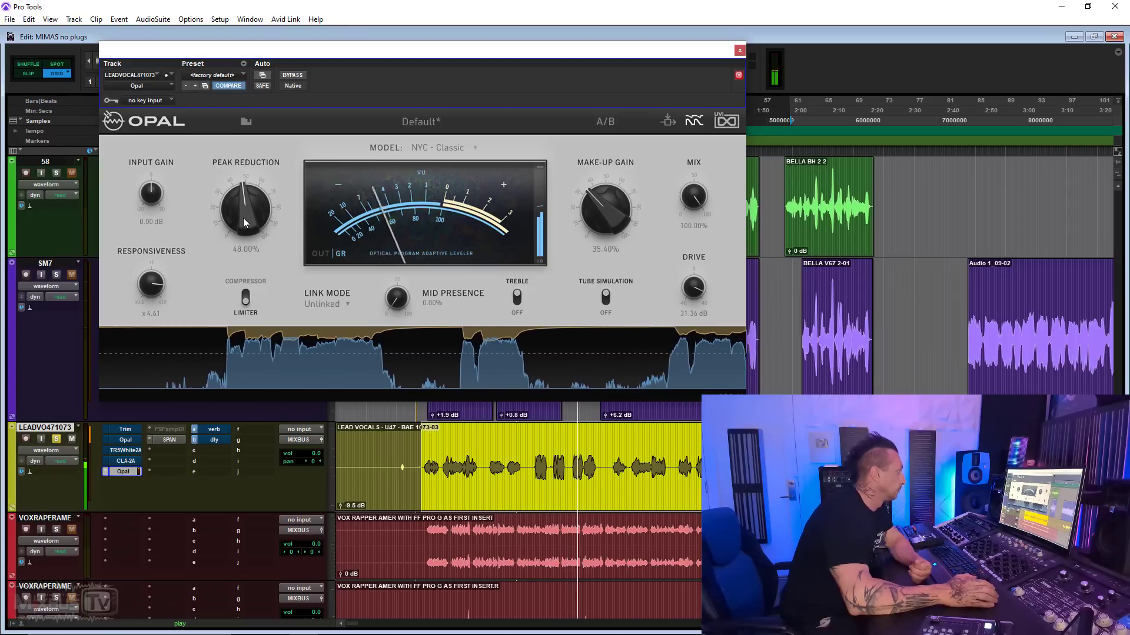
{"action": "left_click", "coordinate": [465, 147]}
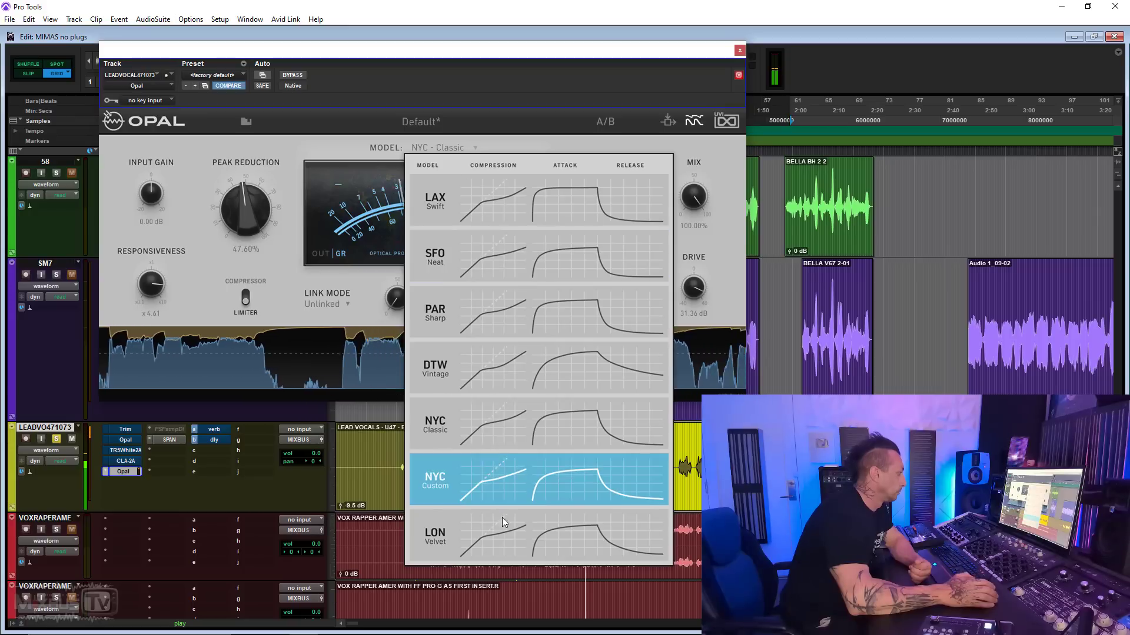
{"action": "left_click", "coordinate": [513, 534]}
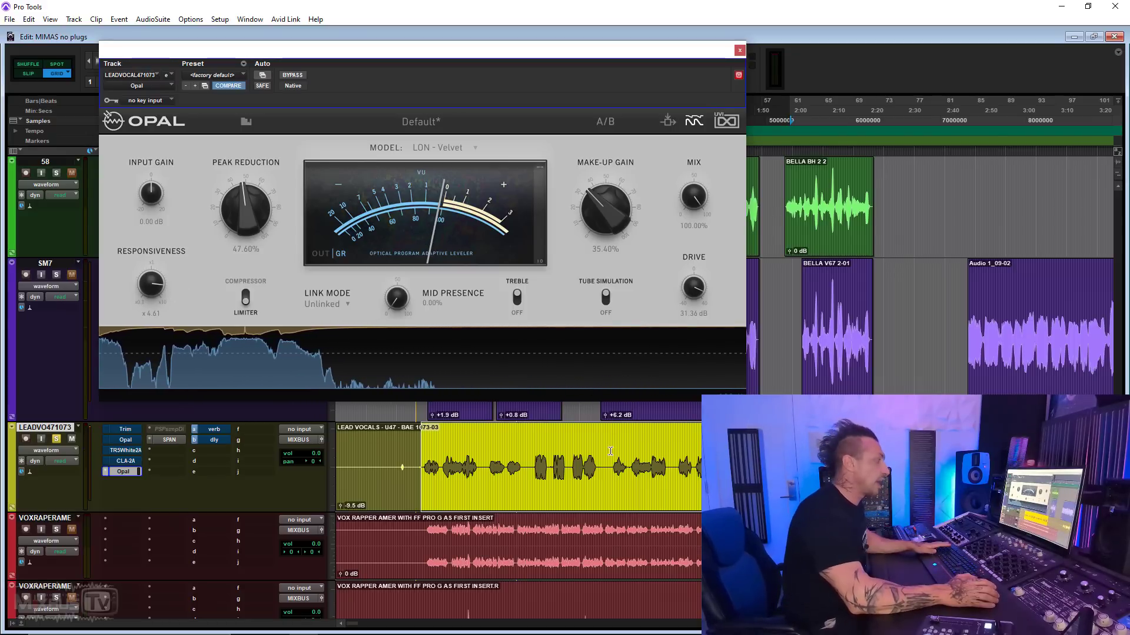
Play the lead vocal from the phrase after the first phrases, setting Mid Presence to 22.00% and Peak Reduction to 48.80%.
{"action": "left_click_drag", "start_coordinate": [605, 465], "coordinate": [724, 468]}
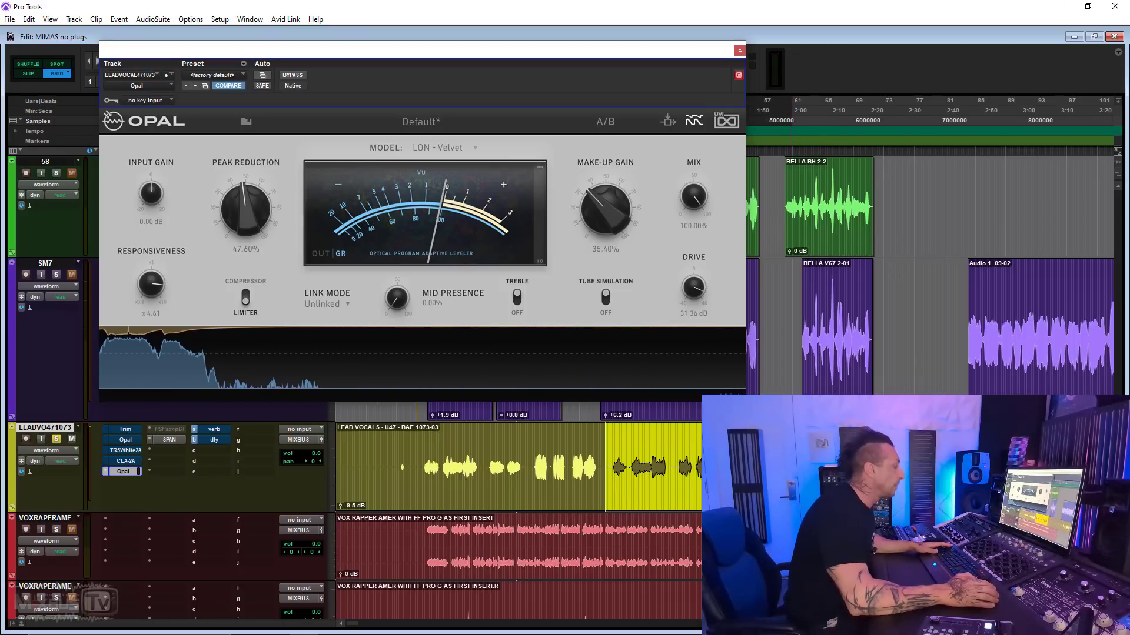
{"action": "key", "text": "space"}
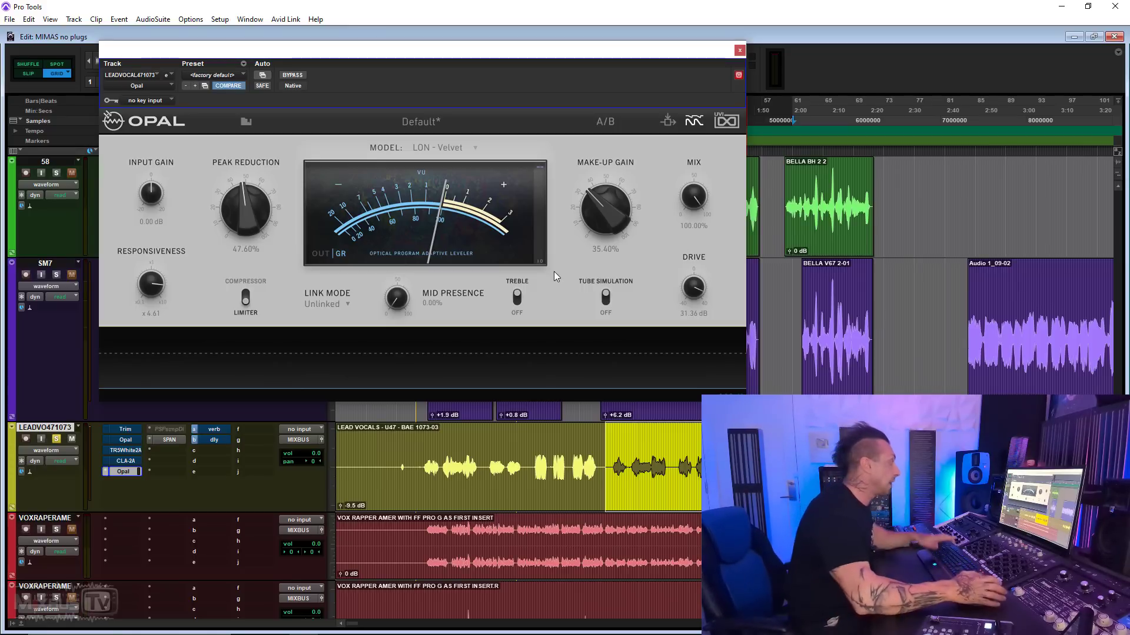
{"action": "key", "text": "space"}
{"action": "left_click_drag", "start_coordinate": [245, 259], "coordinate": [242, 228]}
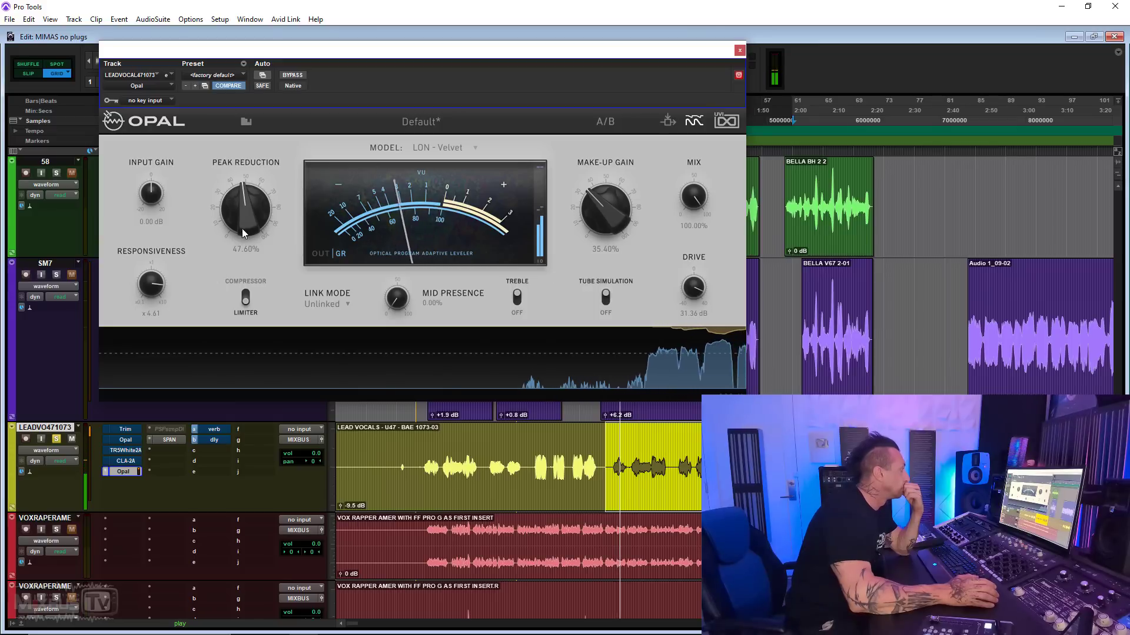
{"action": "left_click_drag", "start_coordinate": [397, 294], "coordinate": [393, 264]}
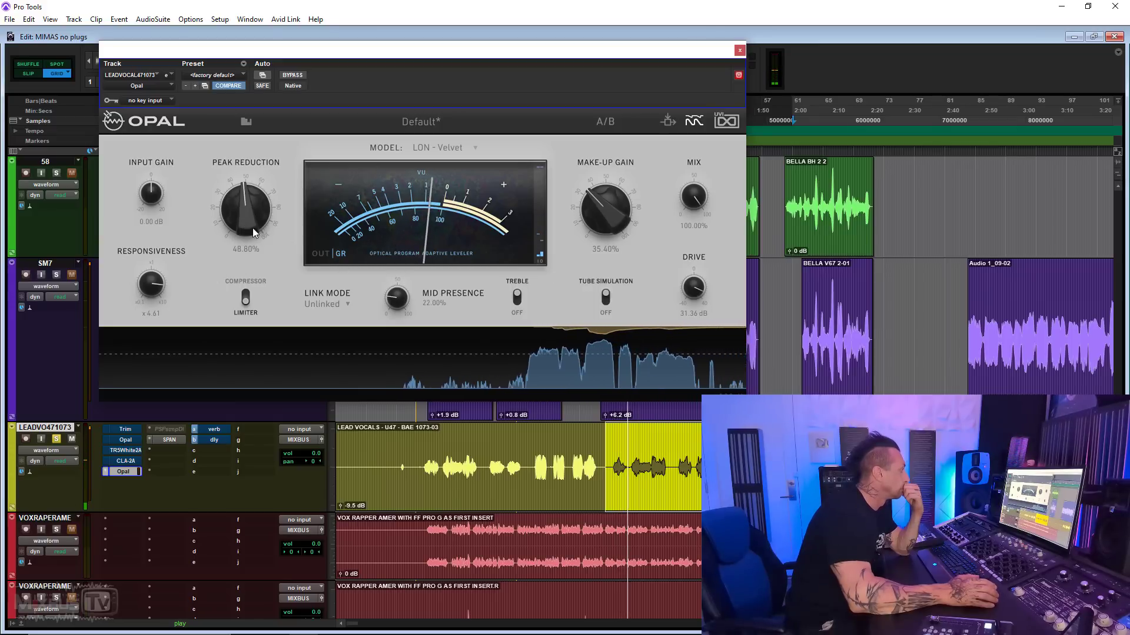
Raise Peak Reduction on the lead vocal to 59.60% and compare the processed sound against bypass.
{"action": "left_click_drag", "start_coordinate": [252, 228], "coordinate": [246, 215]}
{"action": "left_click", "coordinate": [290, 76]}
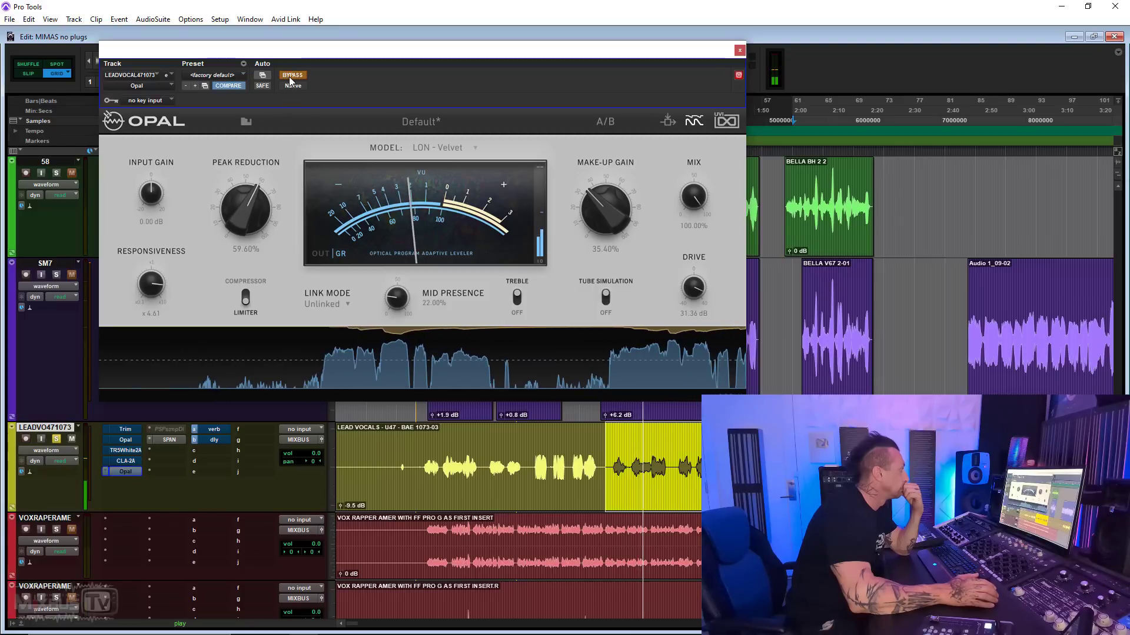
{"action": "left_click", "coordinate": [290, 76]}
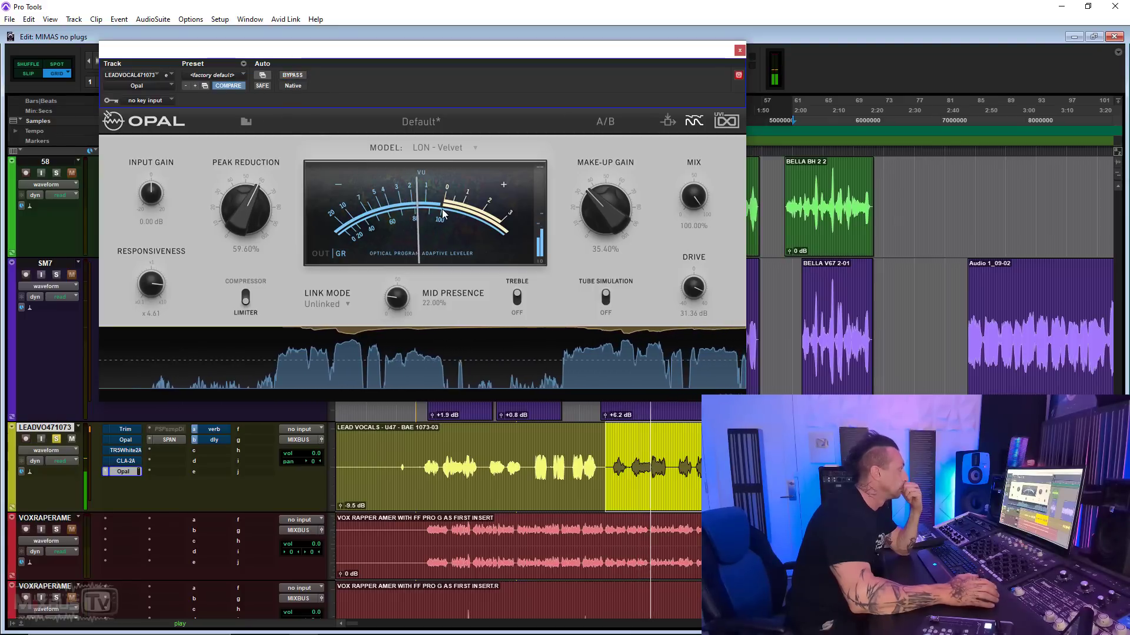
Raise Peak Reduction on the lead vocal to 68.00% and switch the model to PAR - Sharp.
{"action": "left_click_drag", "start_coordinate": [241, 224], "coordinate": [243, 211]}
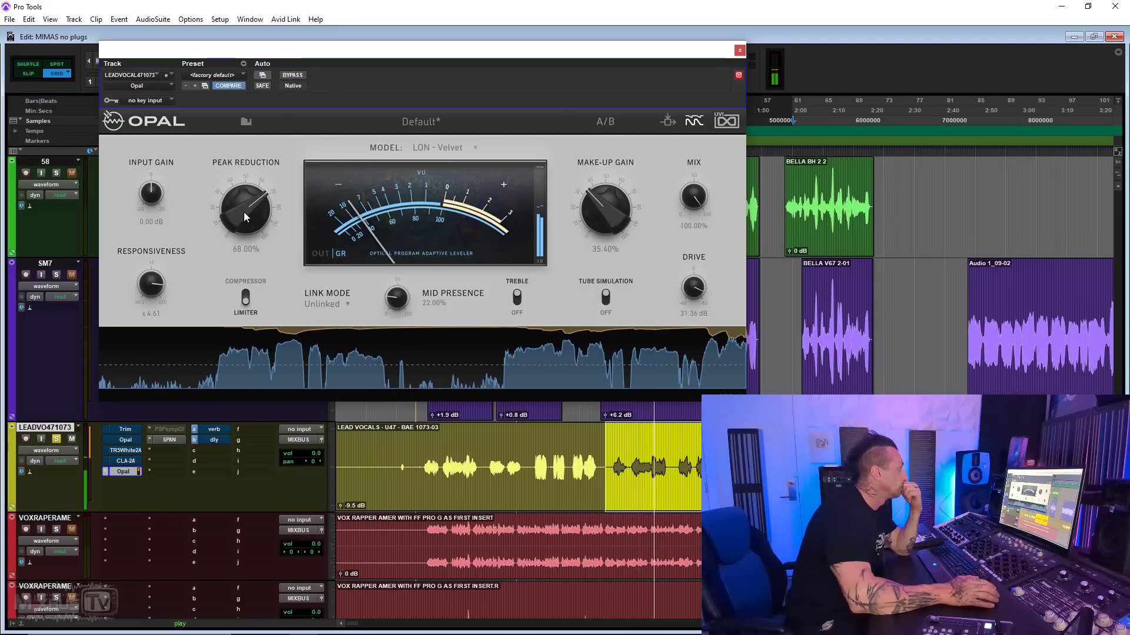
{"action": "left_click", "coordinate": [436, 148]}
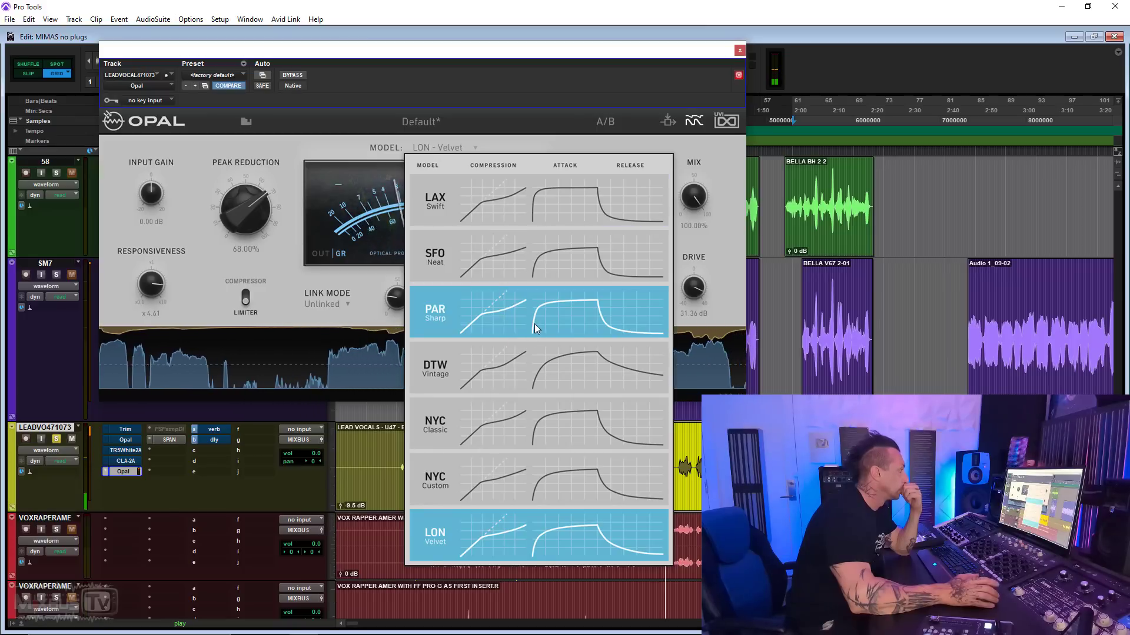
{"action": "left_click", "coordinate": [534, 328]}
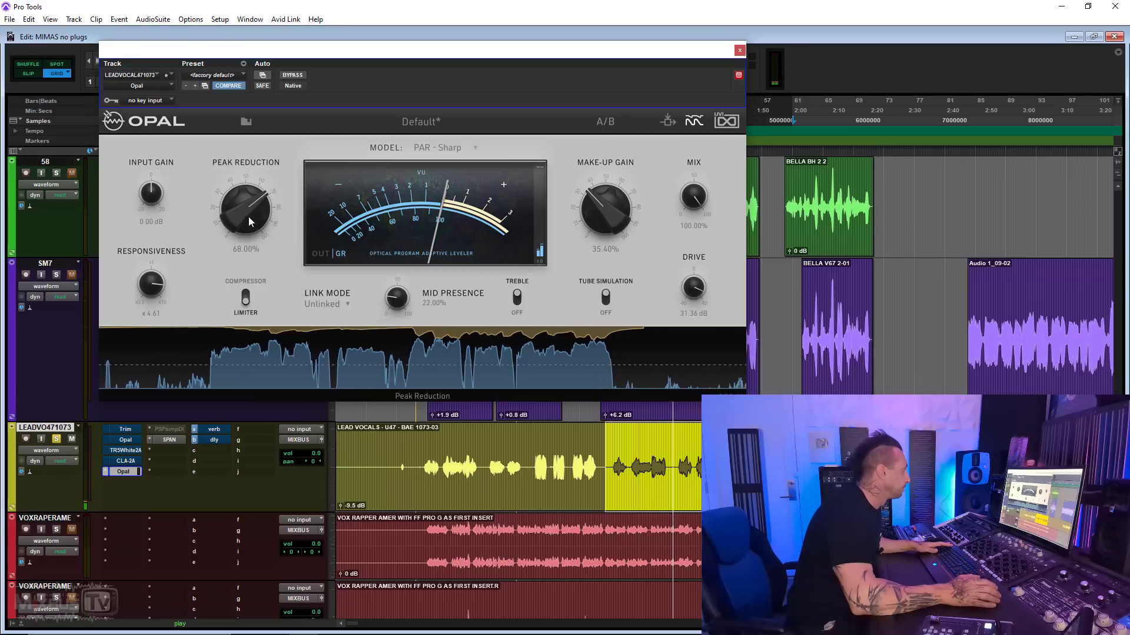
Lower Peak Reduction to 64.00% and reduce Drive with Tube Simulation switched off, replaying the lead vocal.
{"action": "left_click_drag", "start_coordinate": [248, 220], "coordinate": [249, 229]}
{"action": "left_click_drag", "start_coordinate": [698, 291], "coordinate": [653, 311]}
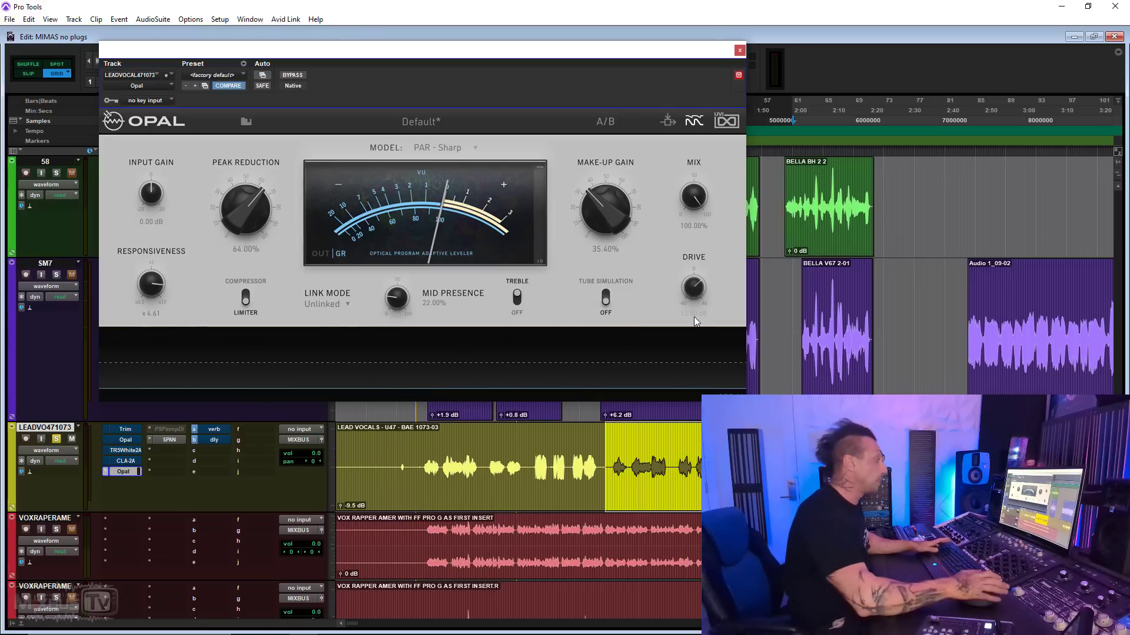
{"action": "key", "text": "space"}
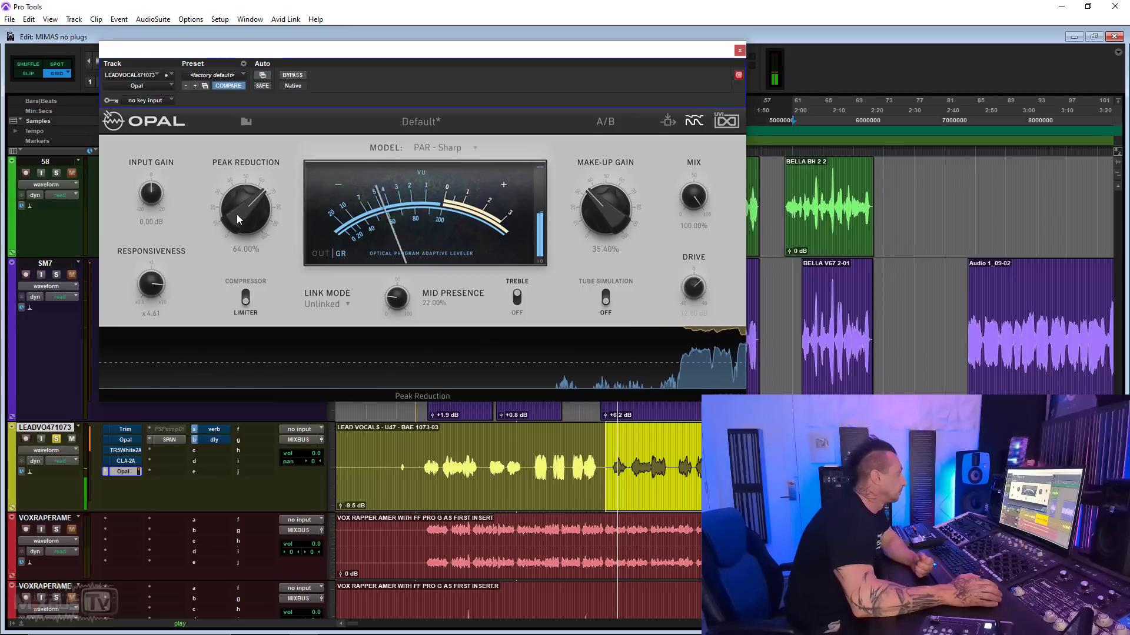
Set Peak Reduction to 62.40% and Responsiveness to x 3.31 on the lead vocal, switching the model to NYC - Classic.
{"action": "left_click_drag", "start_coordinate": [238, 216], "coordinate": [264, 209]}
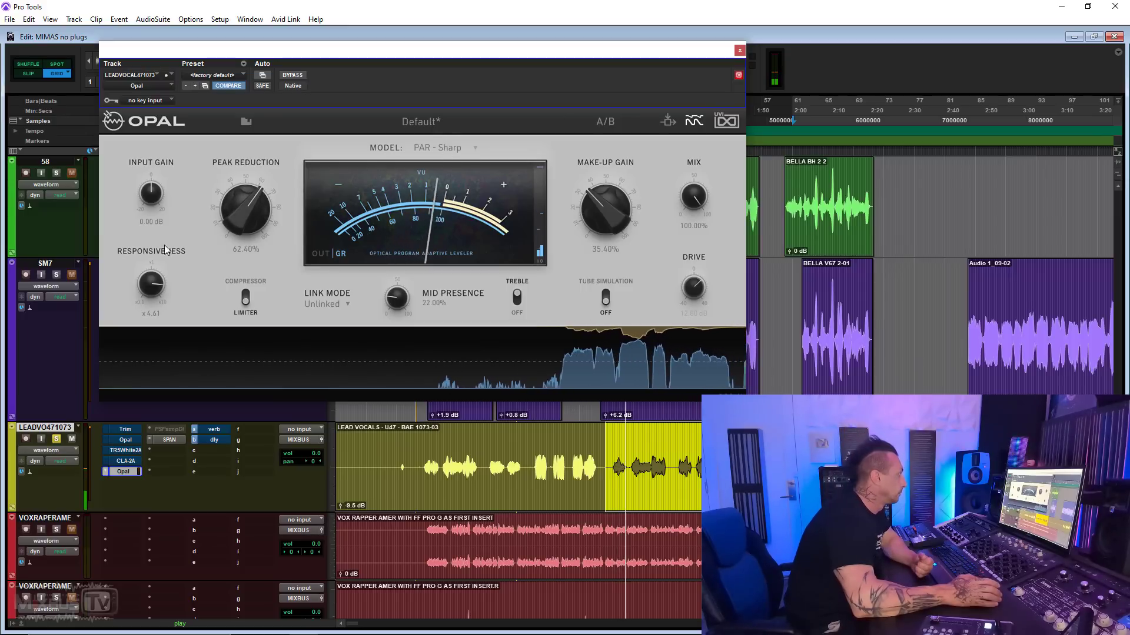
{"action": "left_click", "coordinate": [444, 152]}
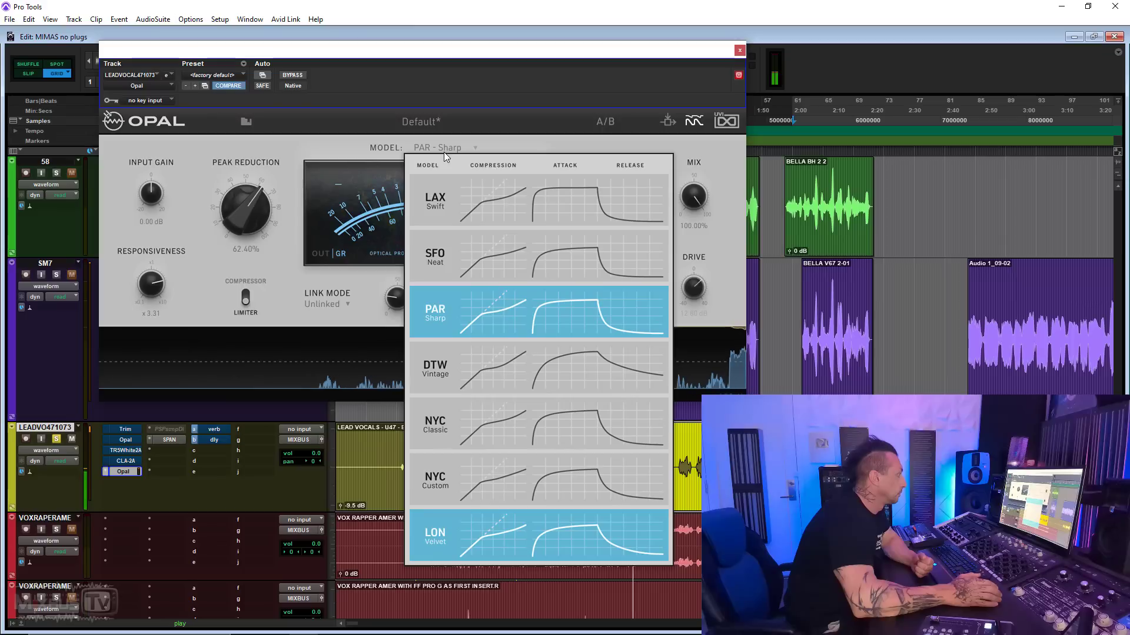
{"action": "left_click", "coordinate": [536, 424]}
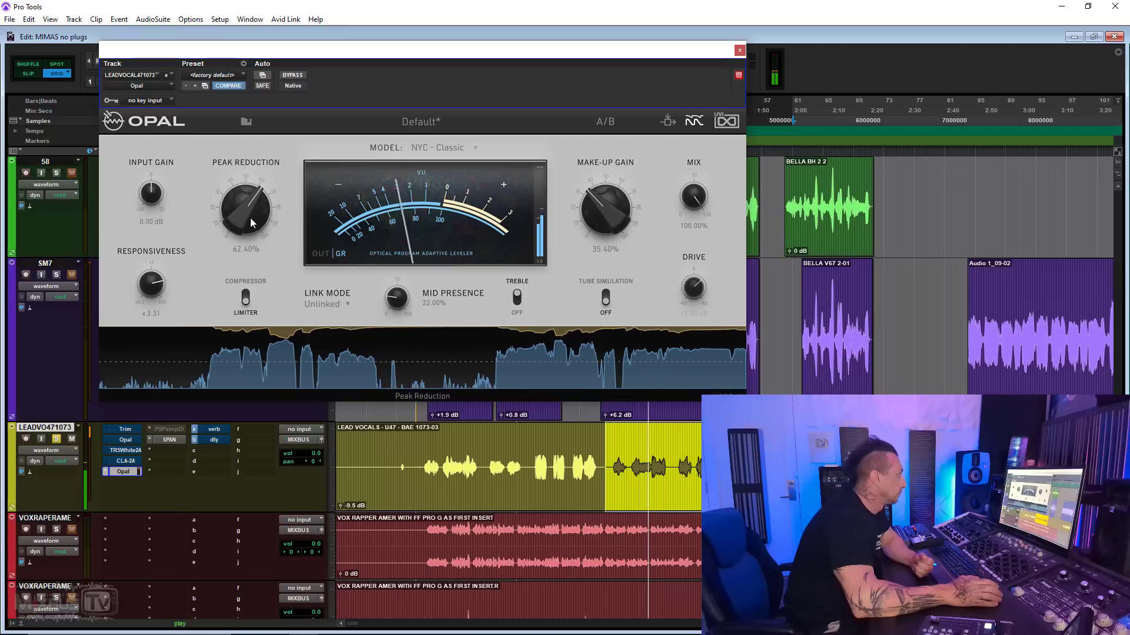
Set Peak Reduction to 65.60% and Make-Up Gain to 37.40%, comparing the compressed lead vocal against bypass.
{"action": "left_click_drag", "start_coordinate": [250, 221], "coordinate": [259, 210]}
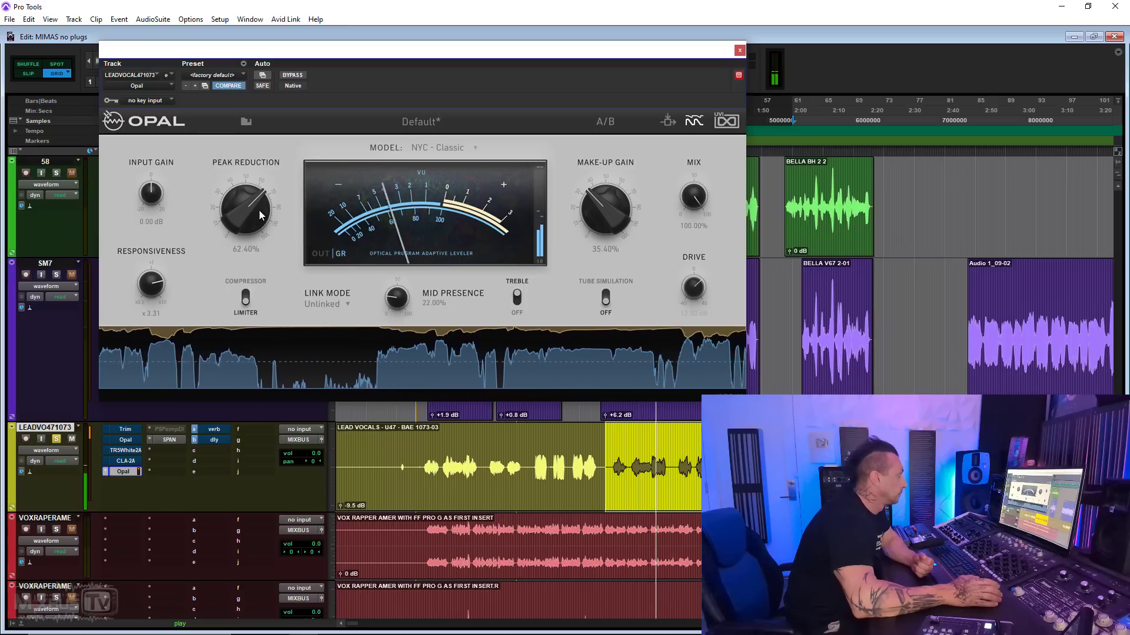
{"action": "left_click_drag", "start_coordinate": [592, 200], "coordinate": [593, 195]}
{"action": "left_click", "coordinate": [293, 75]}
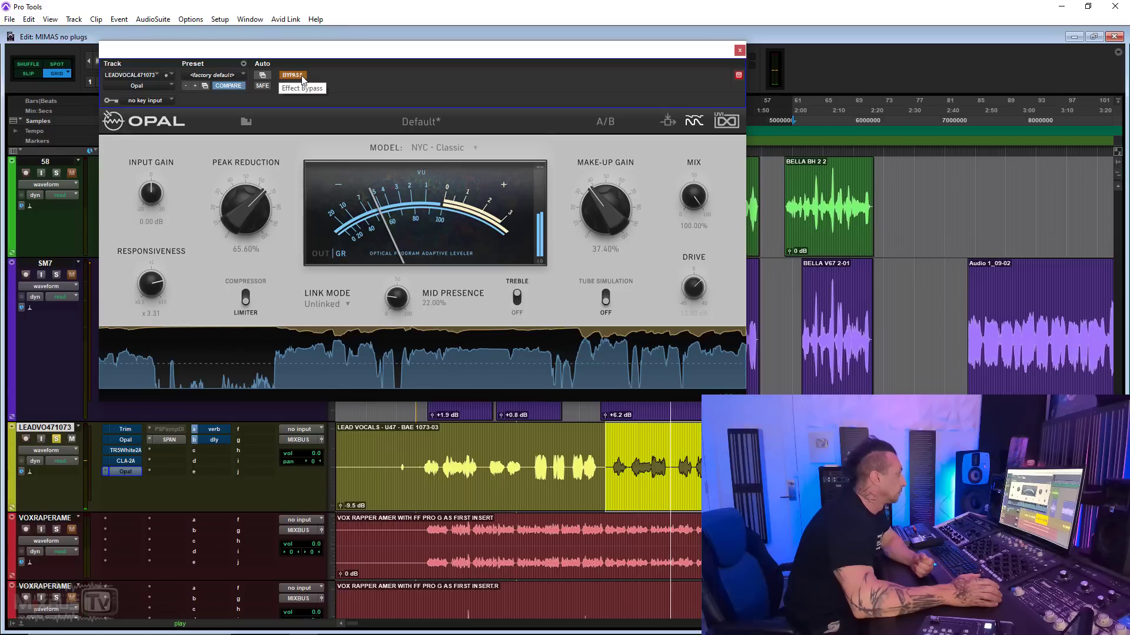
{"action": "left_click", "coordinate": [299, 79]}
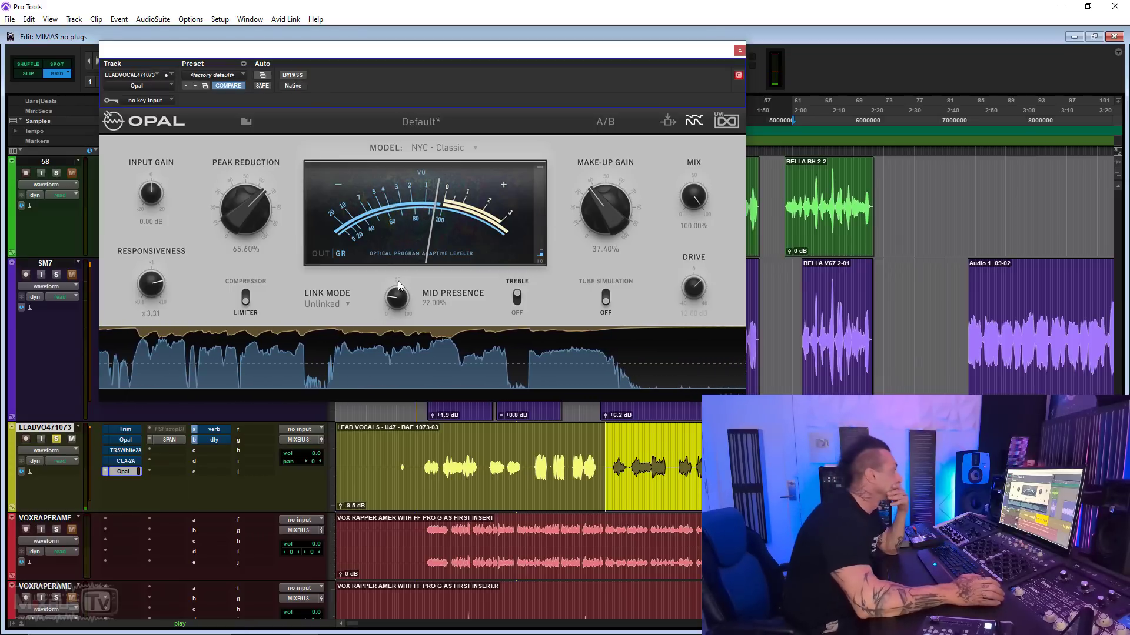
Lower Peak Reduction on the lead vocal to 56.00% and Responsiveness to x 2.38 during playback.
{"action": "left_click_drag", "start_coordinate": [247, 202], "coordinate": [249, 217]}
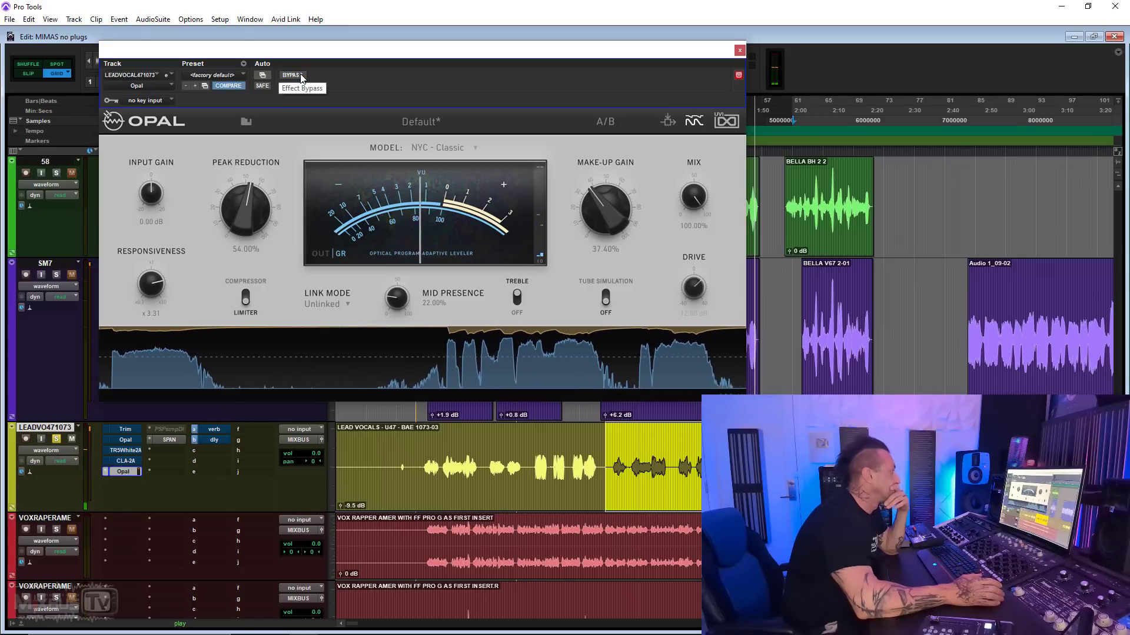
{"action": "scroll", "coordinate": [249, 207], "scroll_direction": "up", "scroll_amount": 2}
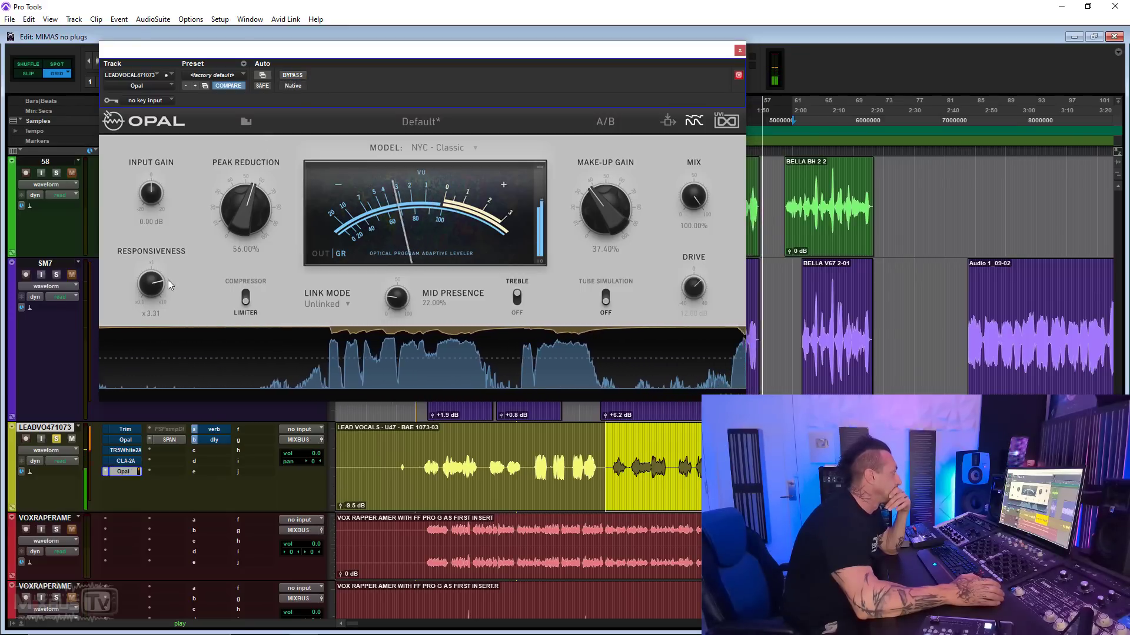
{"action": "scroll", "coordinate": [152, 289], "scroll_direction": "down", "scroll_amount": 3}
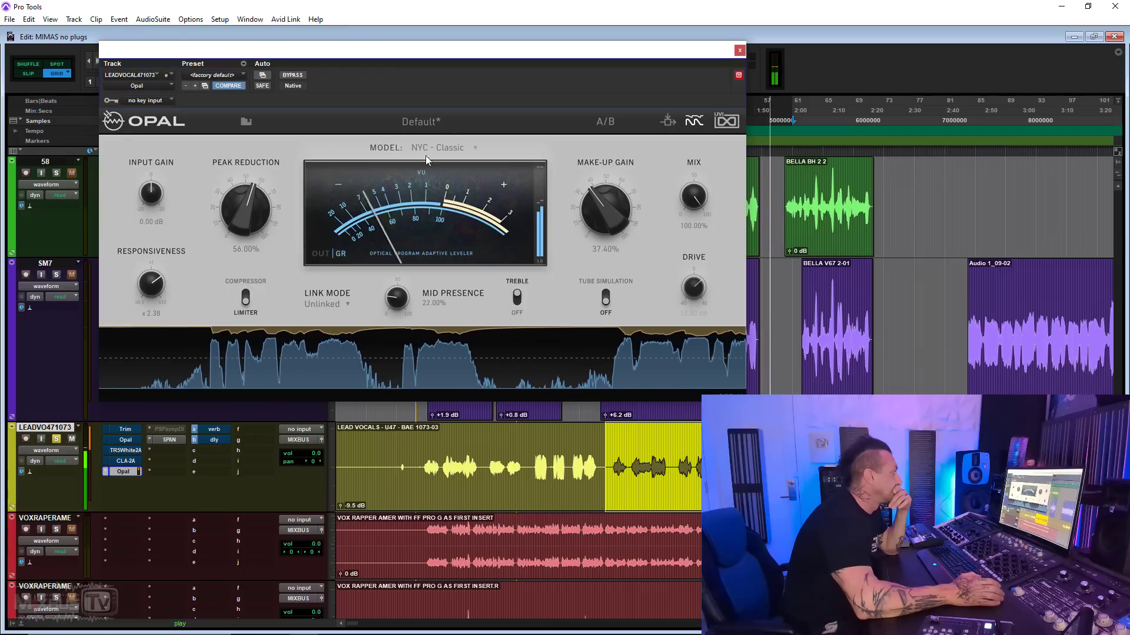
Switch the lead vocal's model to SFO - Neat, lower Responsiveness to x 0.32 and open the list of models.
{"action": "left_click", "coordinate": [450, 147]}
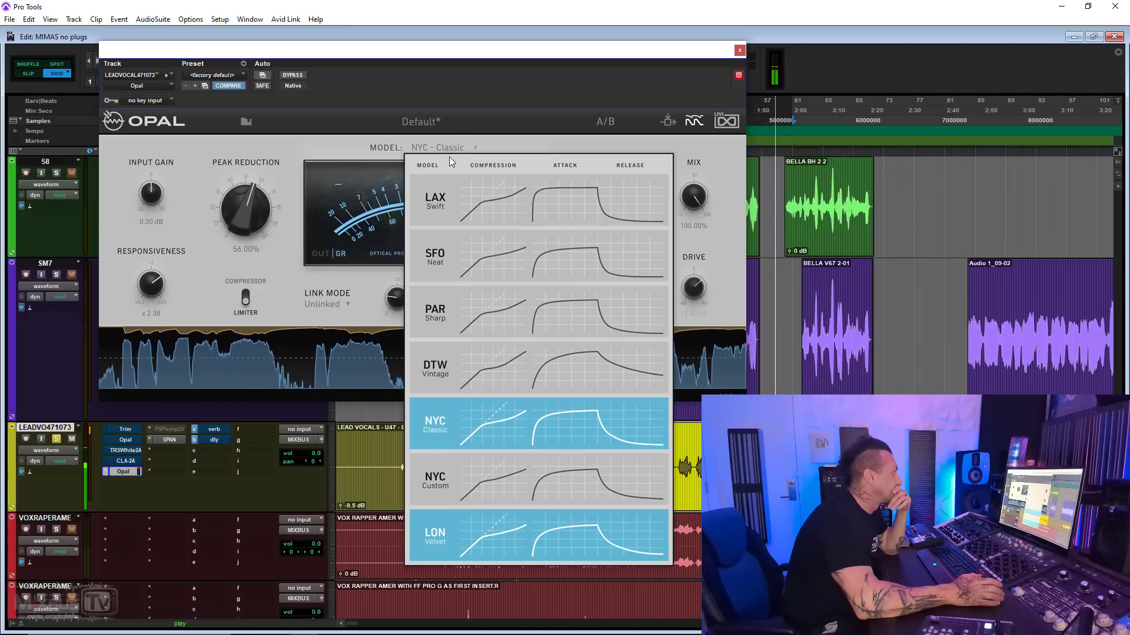
{"action": "left_click", "coordinate": [508, 252]}
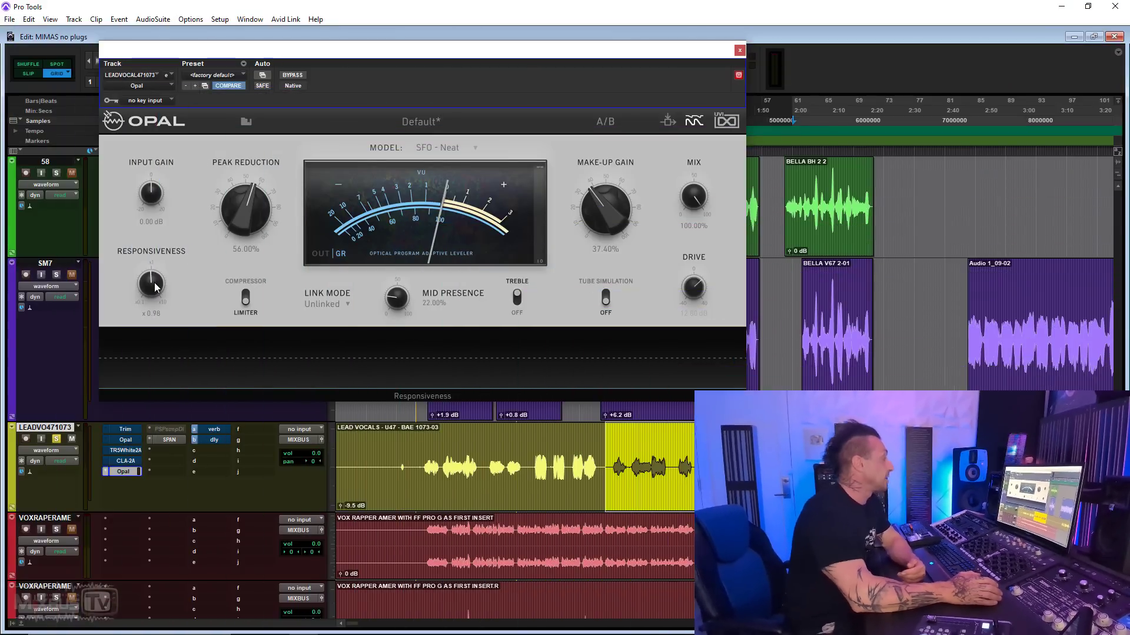
{"action": "left_click_drag", "start_coordinate": [156, 287], "coordinate": [157, 291]}
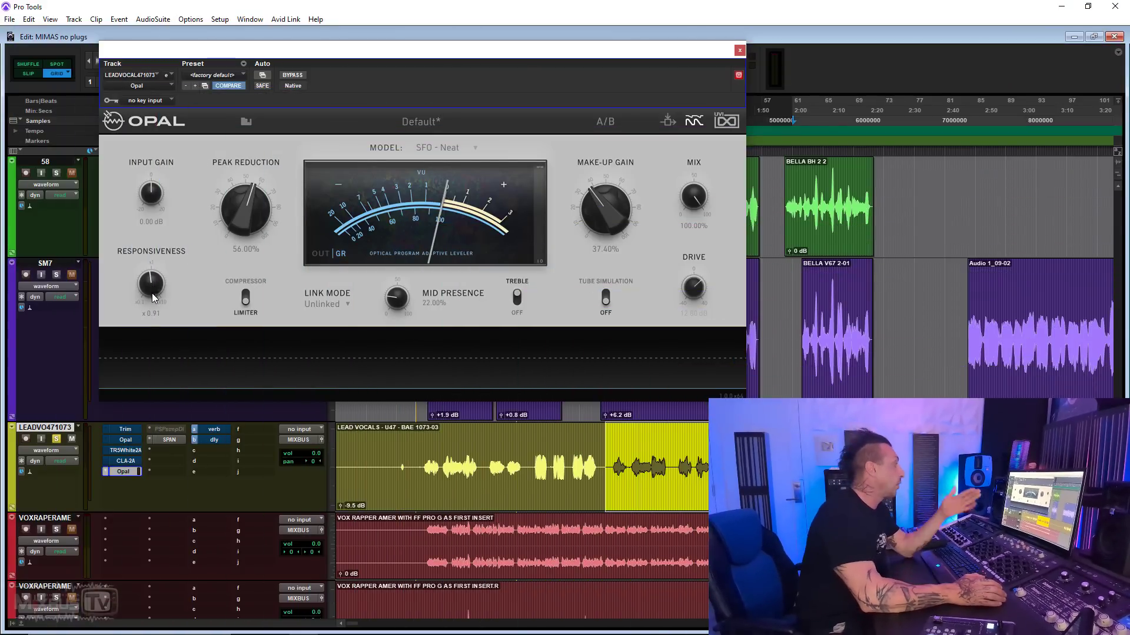
{"action": "left_click", "coordinate": [456, 147]}
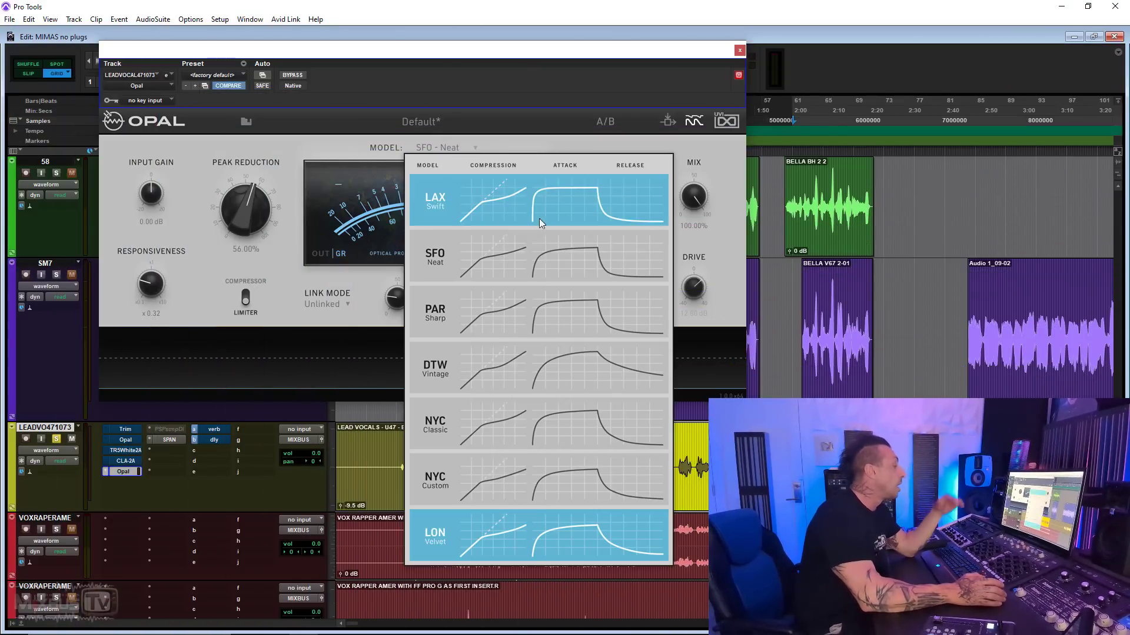